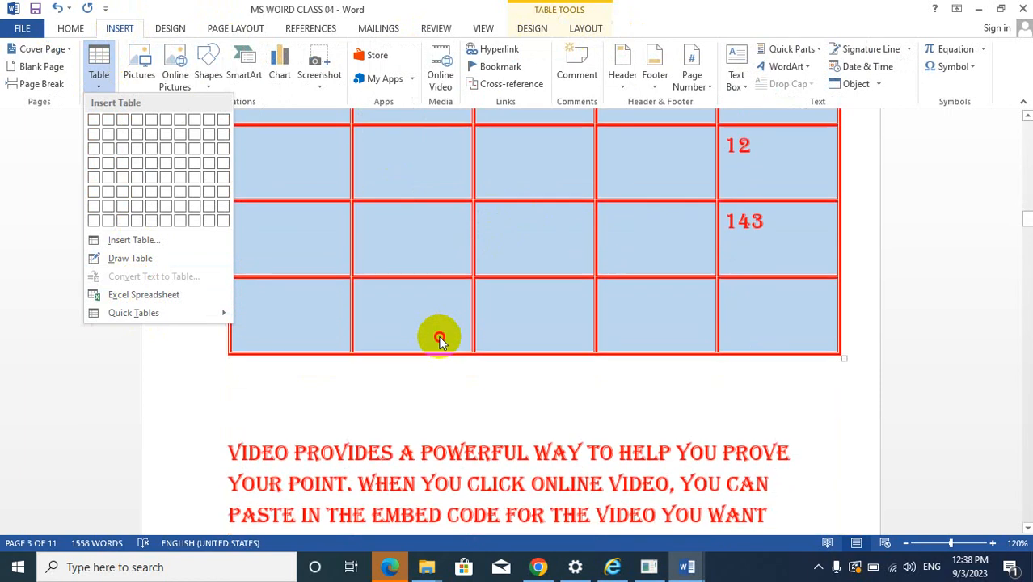
- Start a new blank document and insert a table with 3 columns and 6 rows, enlarging it to taller rows and slightly greater width
key(ctrl+n)
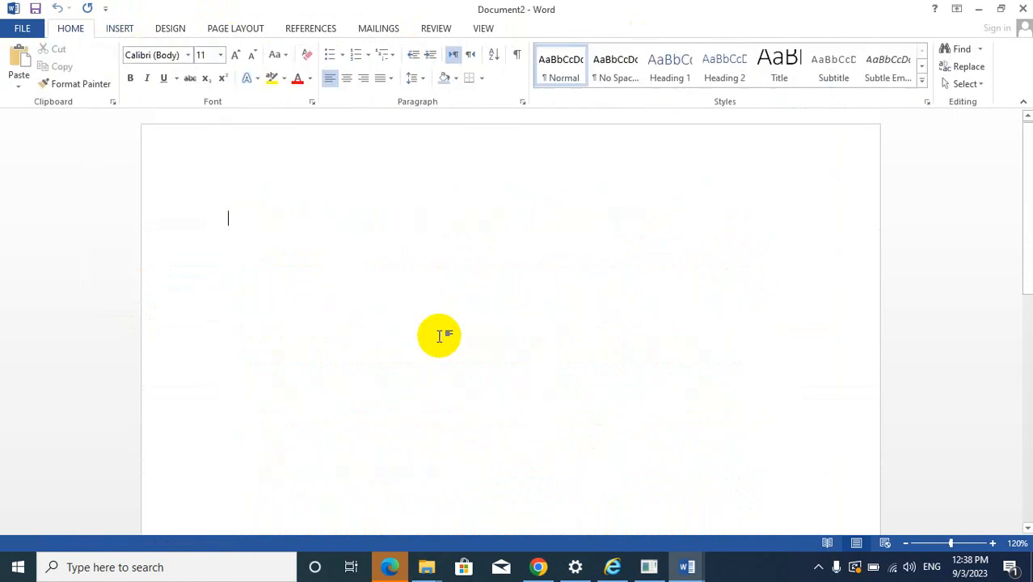
click(120, 28)
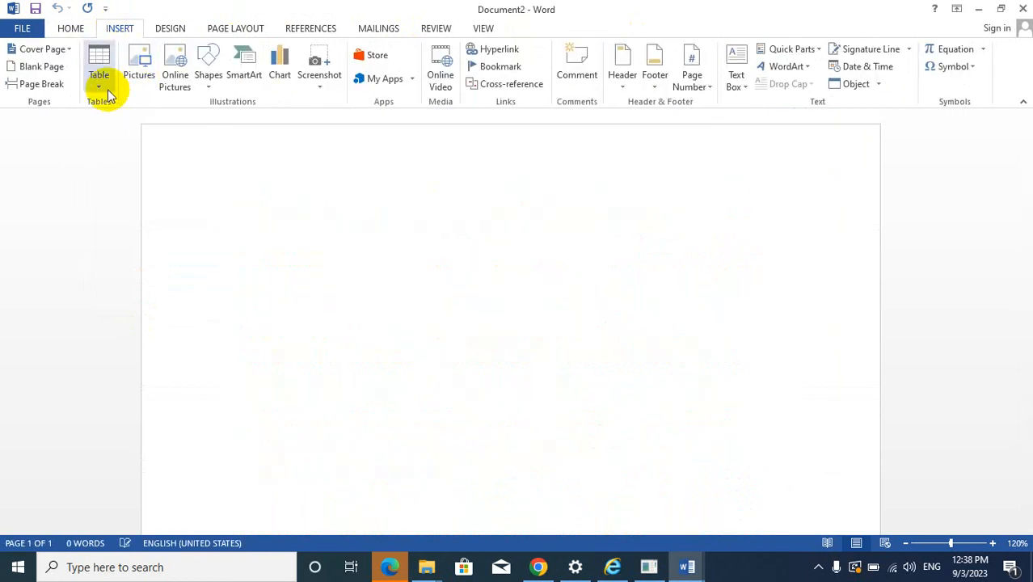
click(100, 80)
click(132, 241)
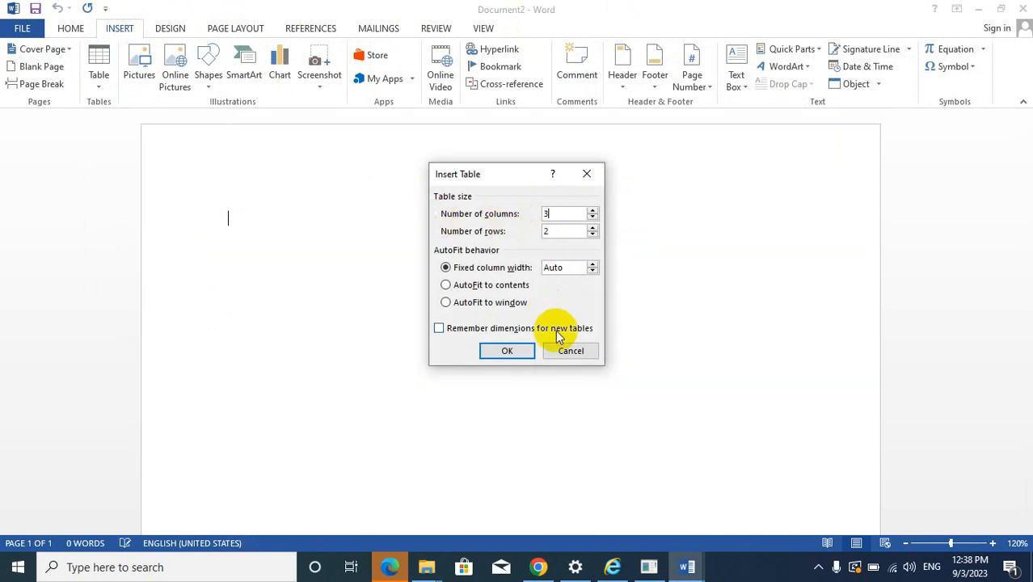
drag(567, 230, 521, 236)
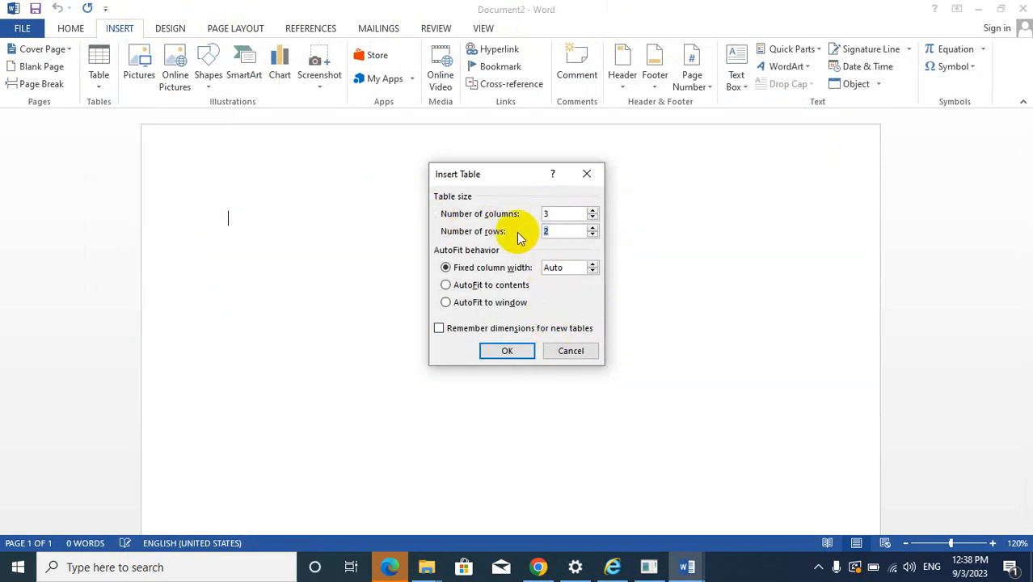
click(507, 350)
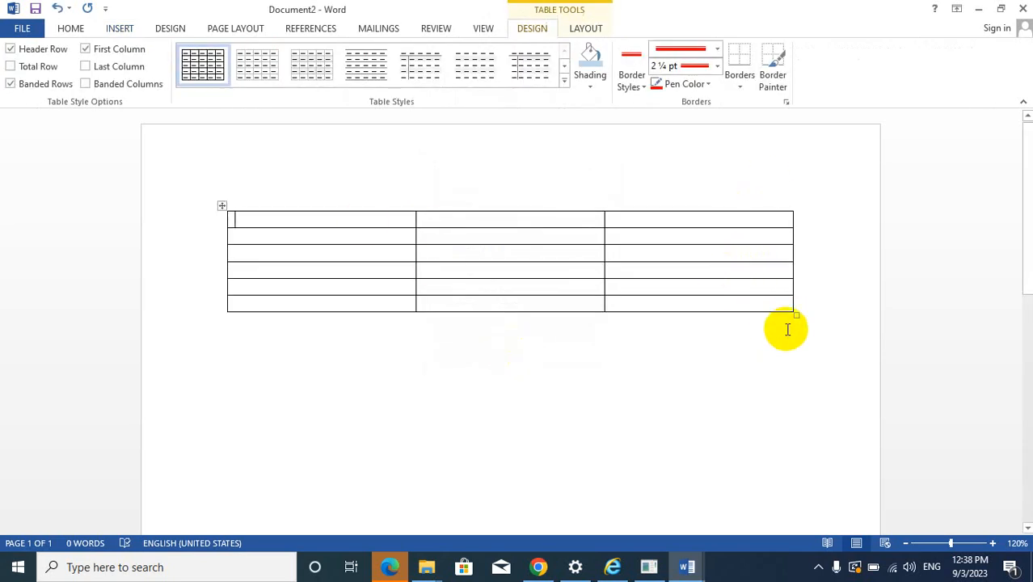
drag(797, 316, 819, 436)
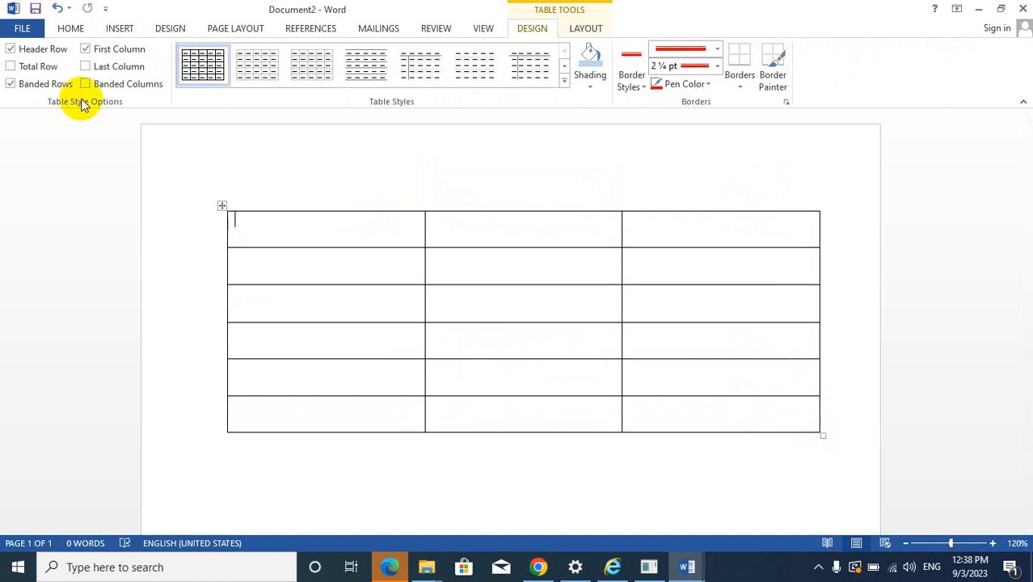
- Draw the rectangular outer border of a new table in the empty space below the existing table
click(133, 31)
click(105, 84)
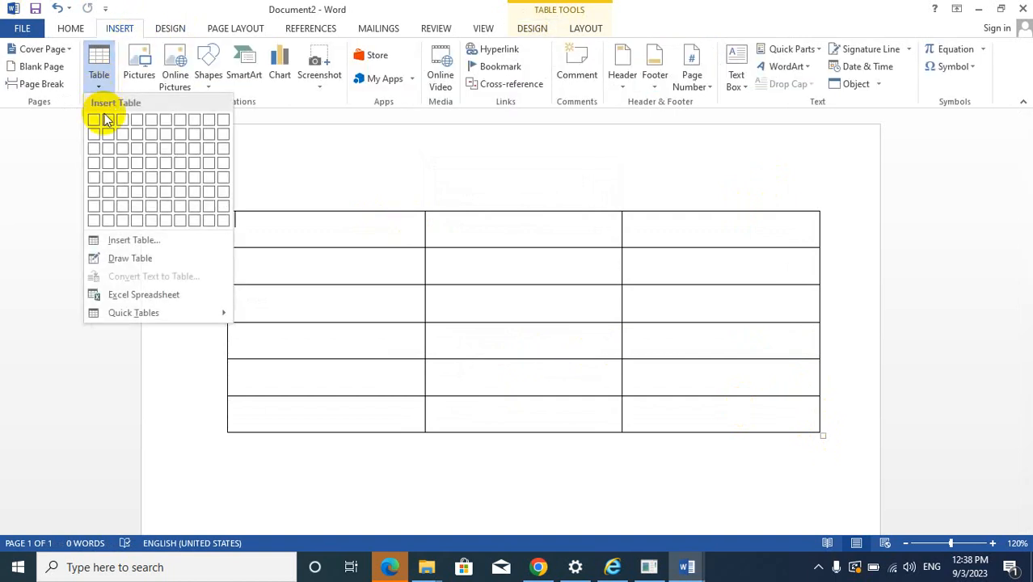
scroll(408, 340, down, 3)
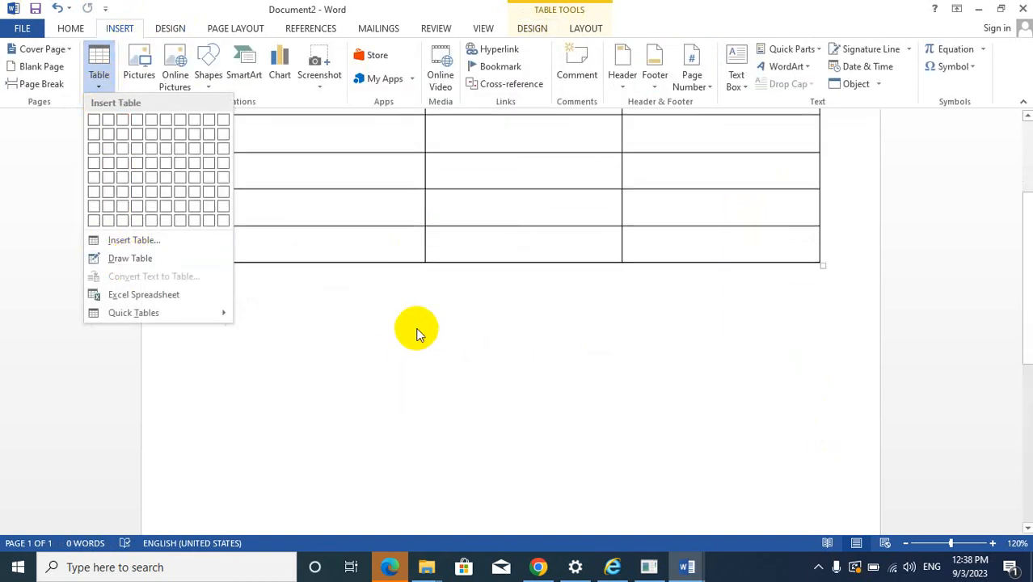
click(414, 317)
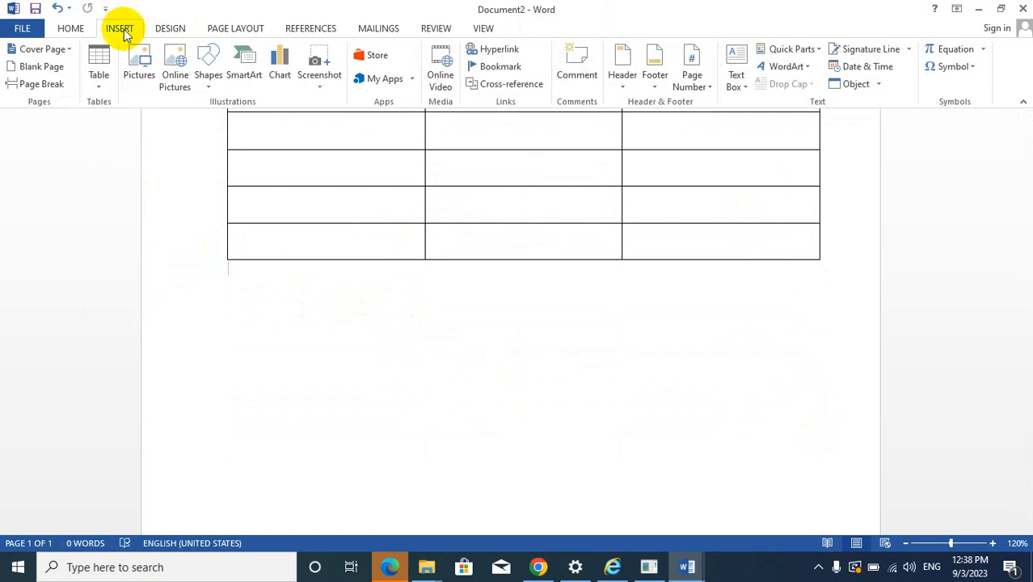
click(99, 74)
click(122, 260)
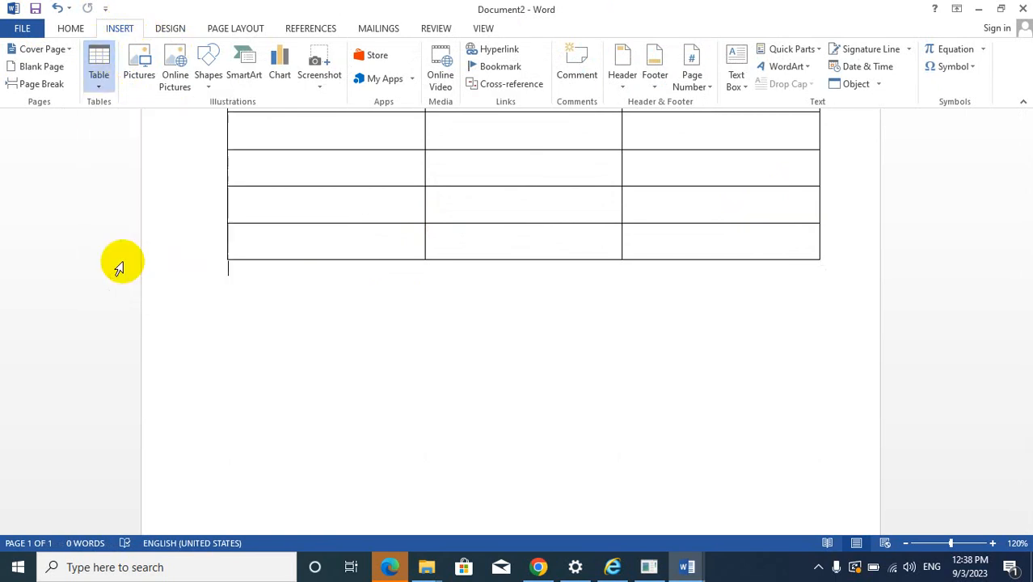
scroll(202, 258, down, 3)
mouse_move(251, 191)
mouse_down()
mouse_move(258, 202)
mouse_move(838, 367)
mouse_move(780, 398)
mouse_up()
- Divide the drawn table into three columns, with a horizontal line across all columns and a second one below it in the middle column
drag(384, 202, 382, 395)
mouse_move(573, 202)
mouse_down()
mouse_move(595, 363)
mouse_move(573, 397)
mouse_up()
drag(283, 255, 688, 252)
drag(416, 299, 543, 295)
key(Escape)
- Enter WEEWEW in the top middle cell of the drawn table and ERTET in the cell directly below it
click(487, 238)
text(WEEWEW)
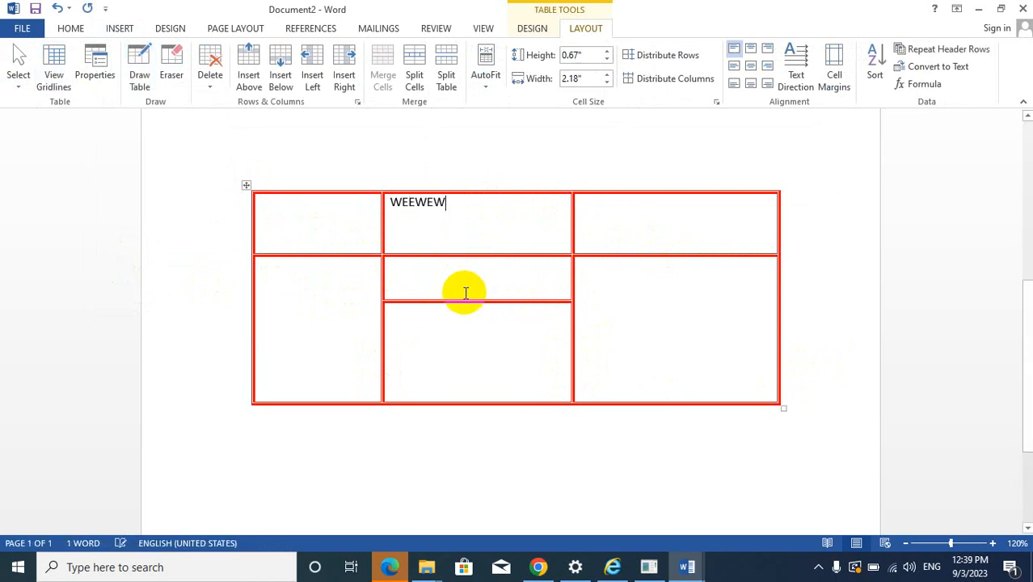
text(ERTET)
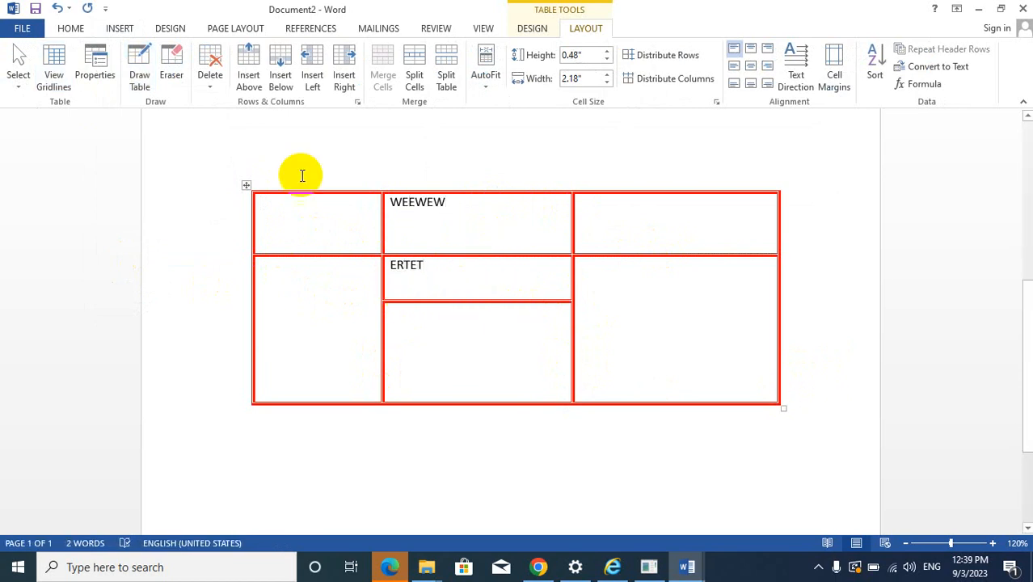
click(122, 29)
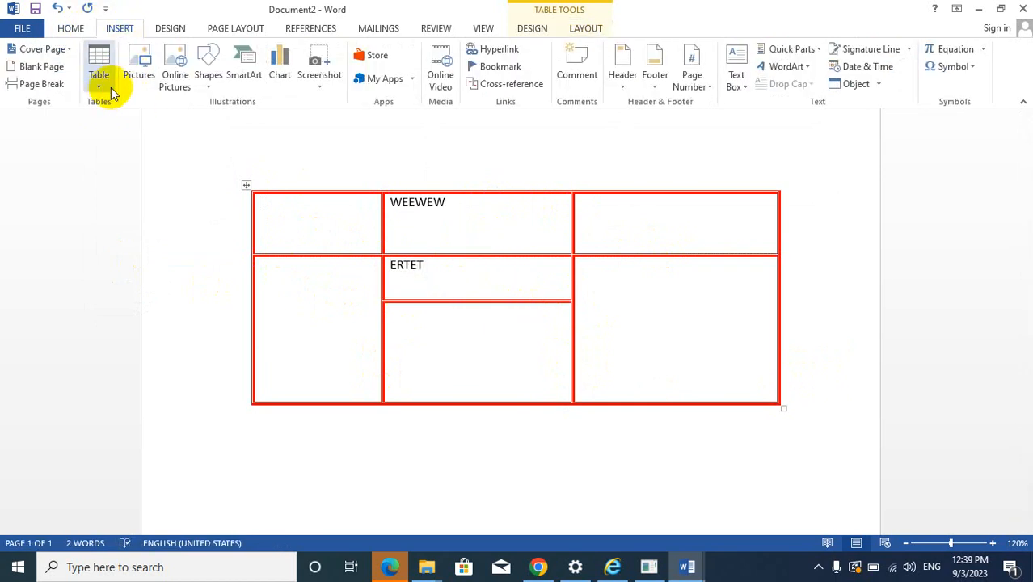
click(111, 87)
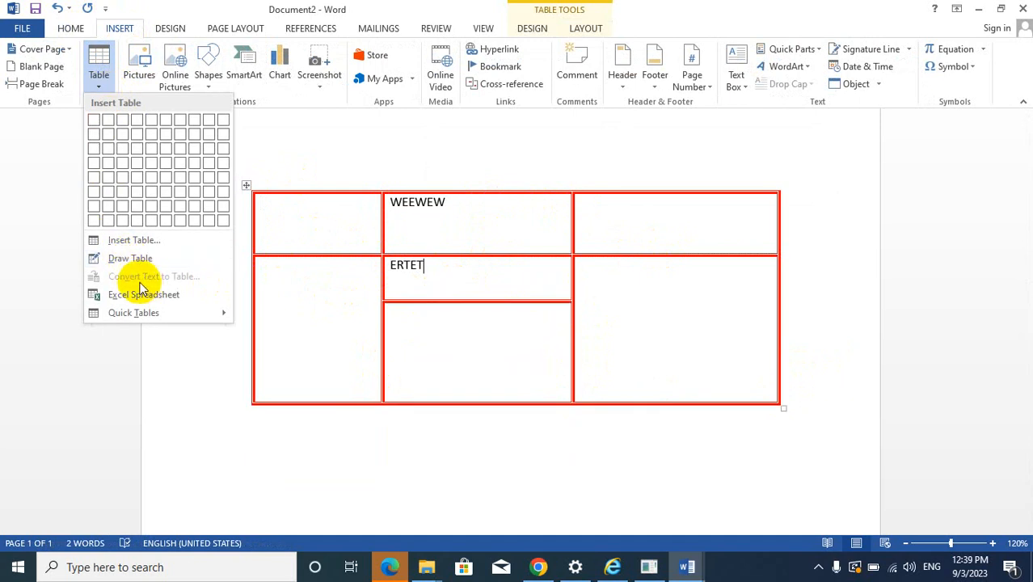
scroll(401, 277, down, 3)
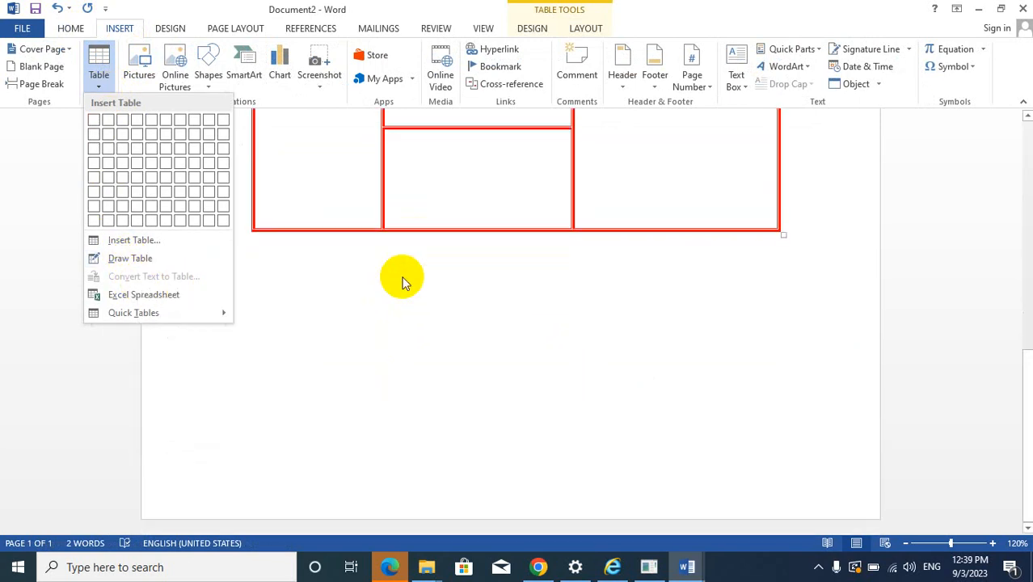
click(400, 298)
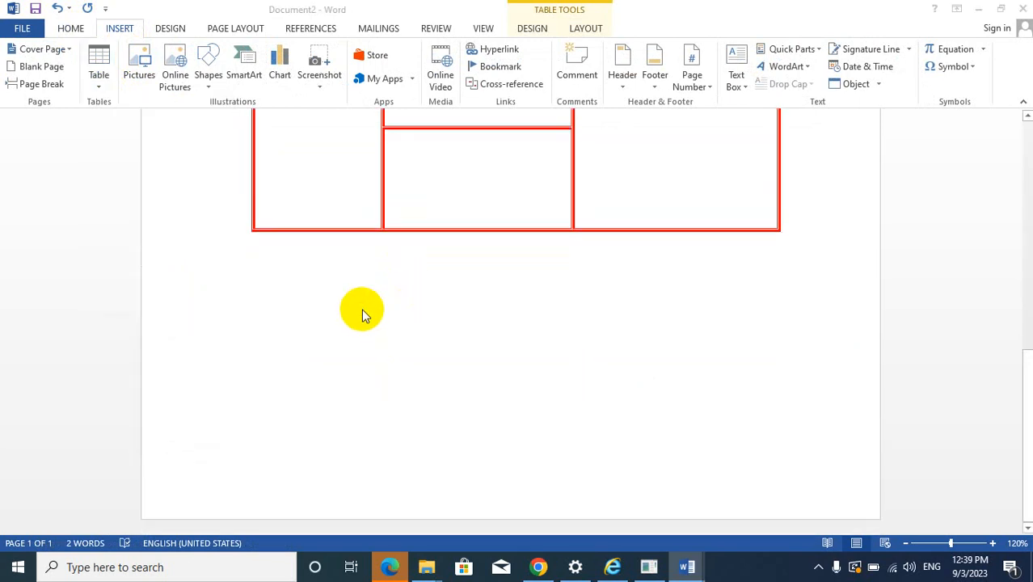
- Start another blank document and enter the comma-separated text NAME,POST,ADD on its first line
key(ctrl+n)
text(NMAE)
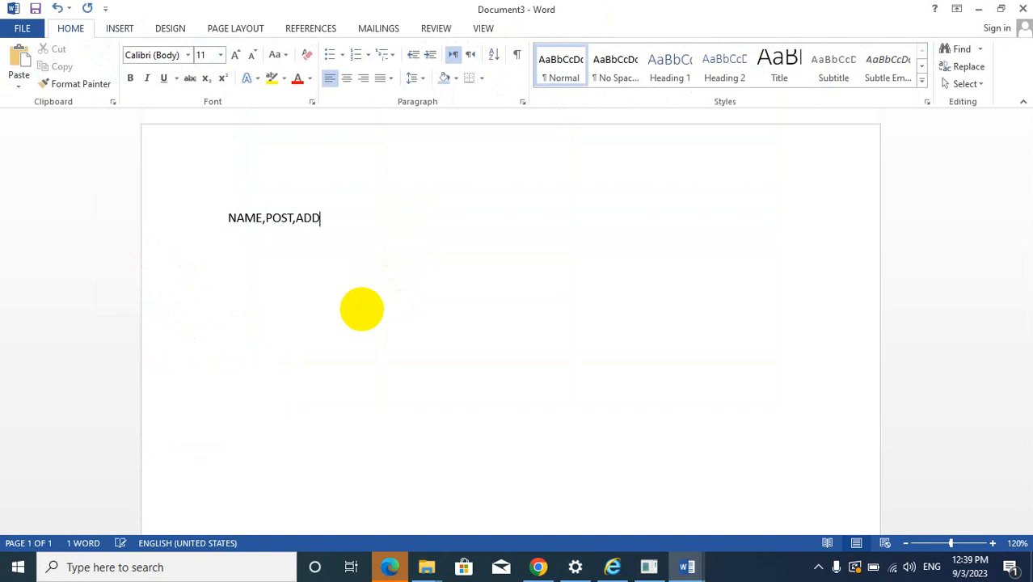
- Convert the NAME,POST,ADD line into a three-column table, separating the text at commas
drag(320, 218, 213, 223)
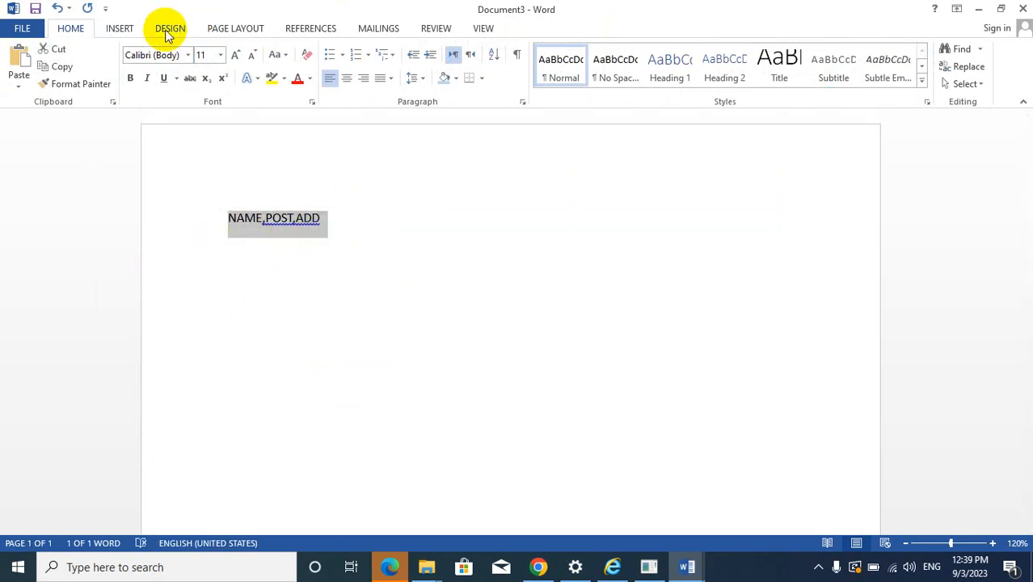
click(120, 29)
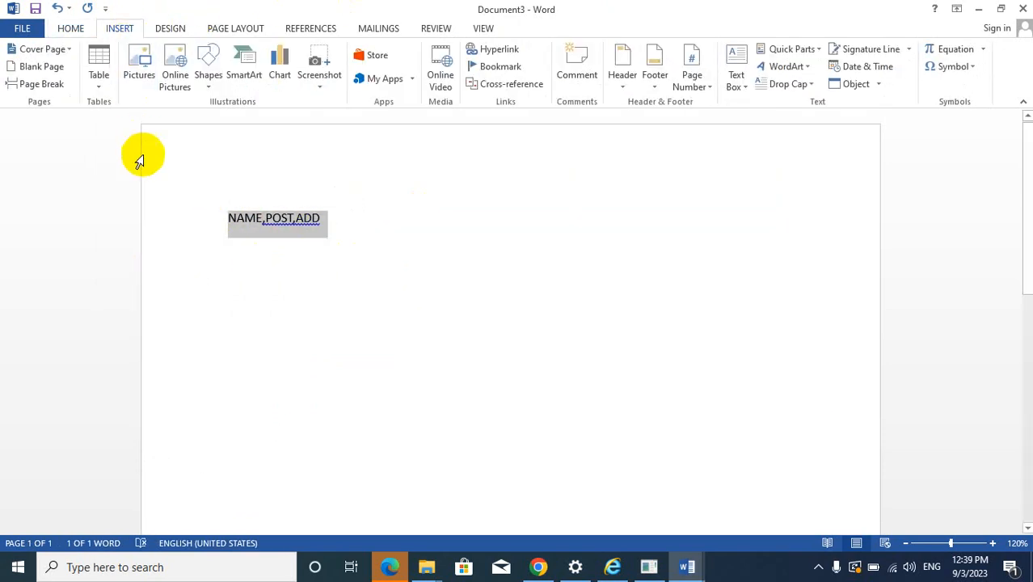
click(103, 85)
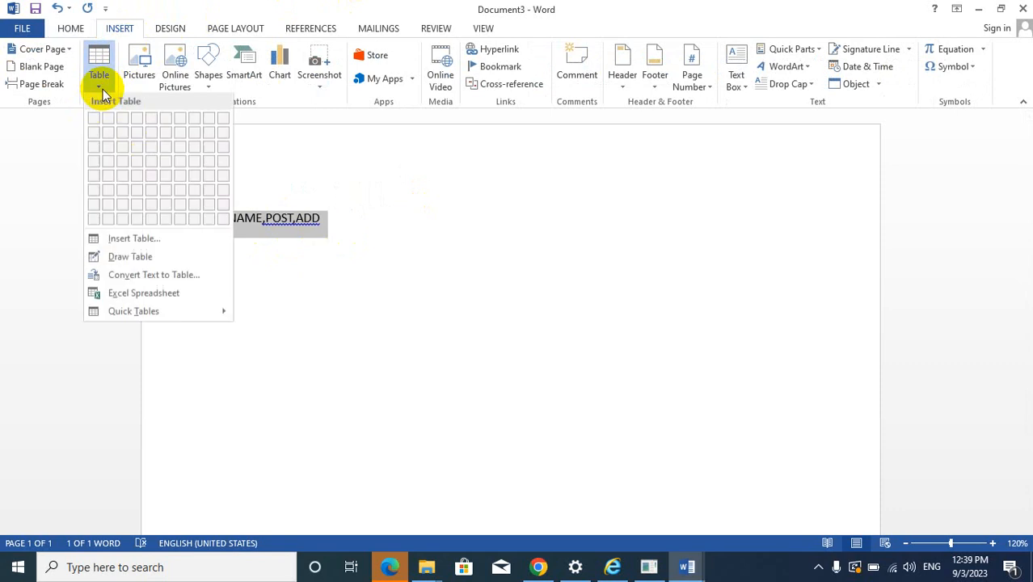
click(153, 277)
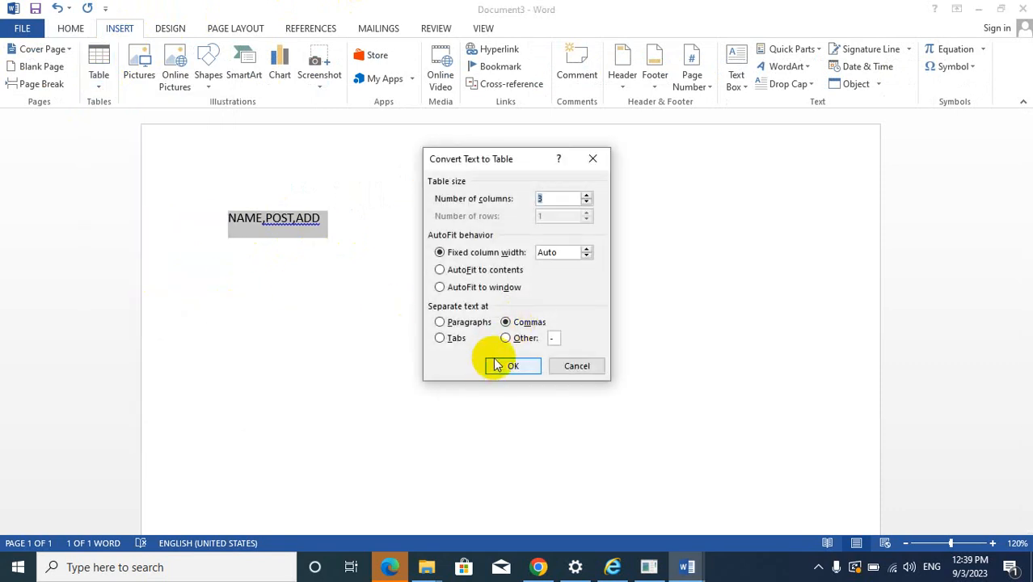
click(514, 368)
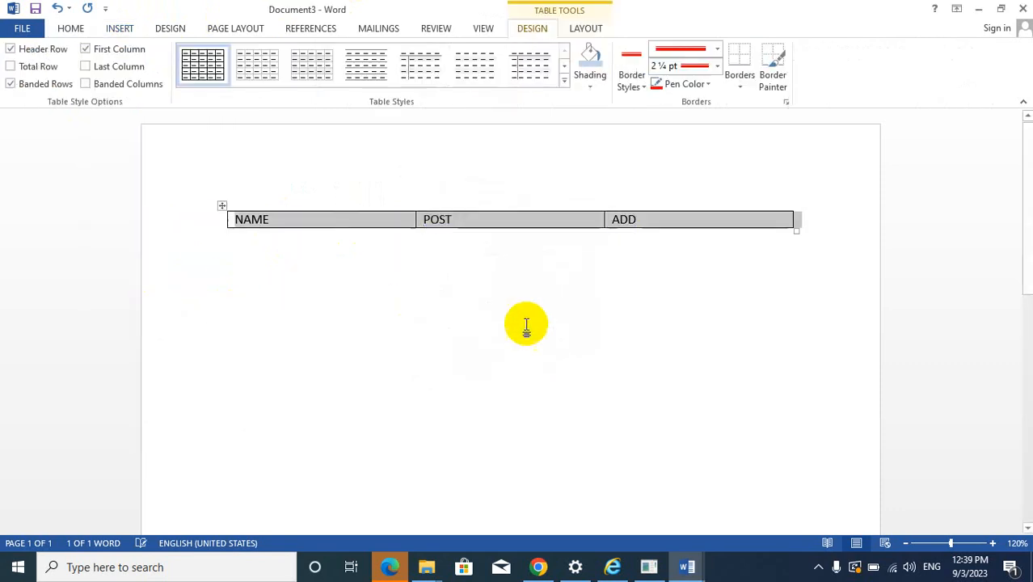
- Add eight empty rows to the table below the NAME, POST, ADD row
click(661, 222)
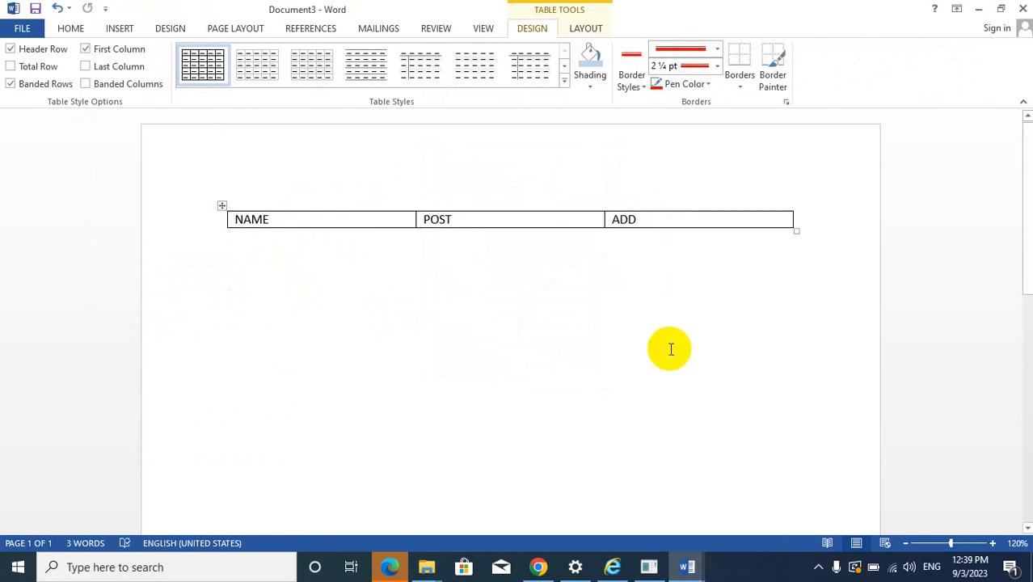
key(Tab)
key(Tab)
key(Tab)
key(Tab)
key(Tab)
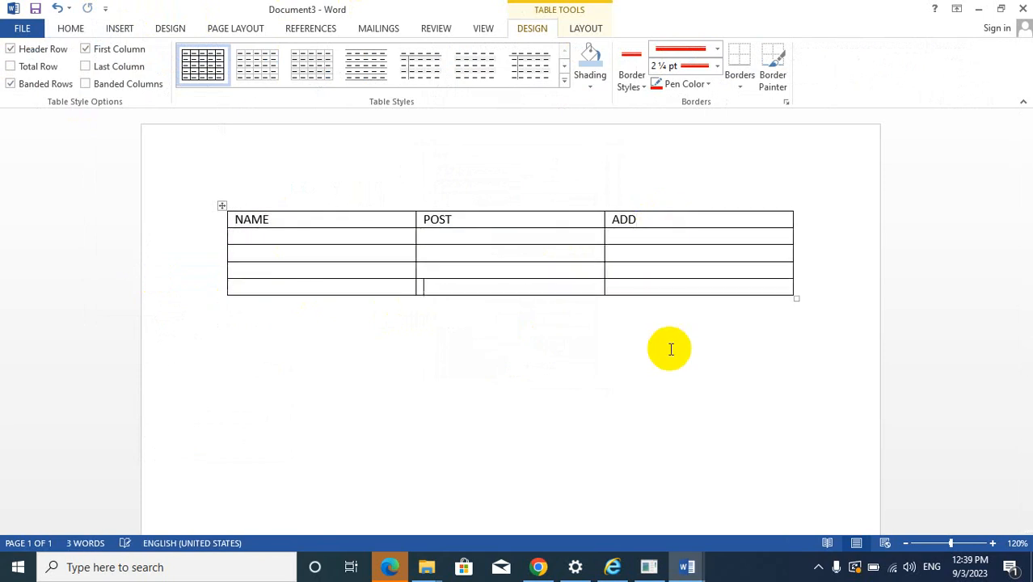
key(Tab)
key(Tab)
key(Tab)
key(Tab)
key(Tab)
key(Tab)
key(Tab)
key(Tab)
key(Tab)
key(Tab)
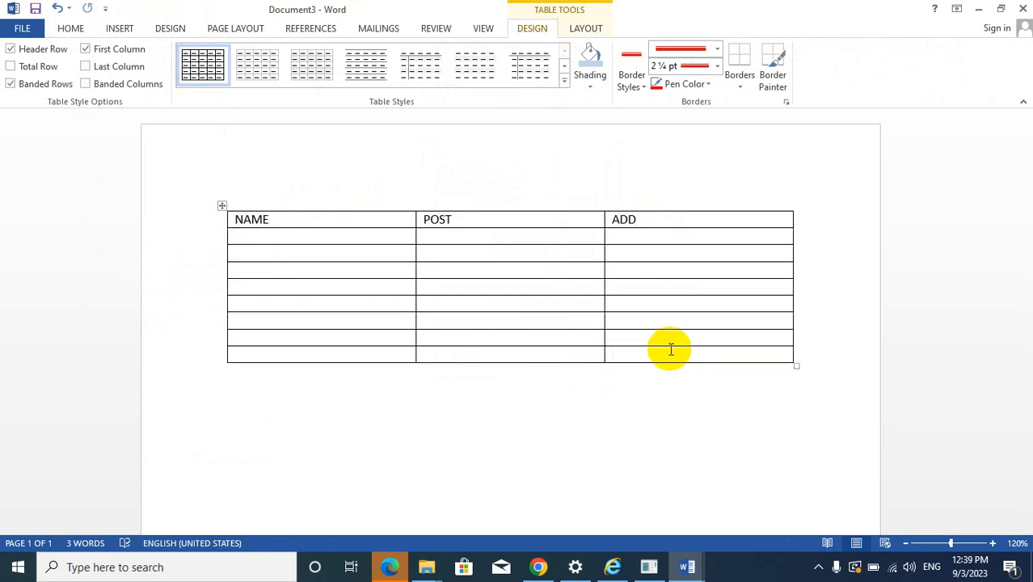
- Insert an embedded Excel spreadsheet in the empty space below the table
click(119, 29)
click(102, 90)
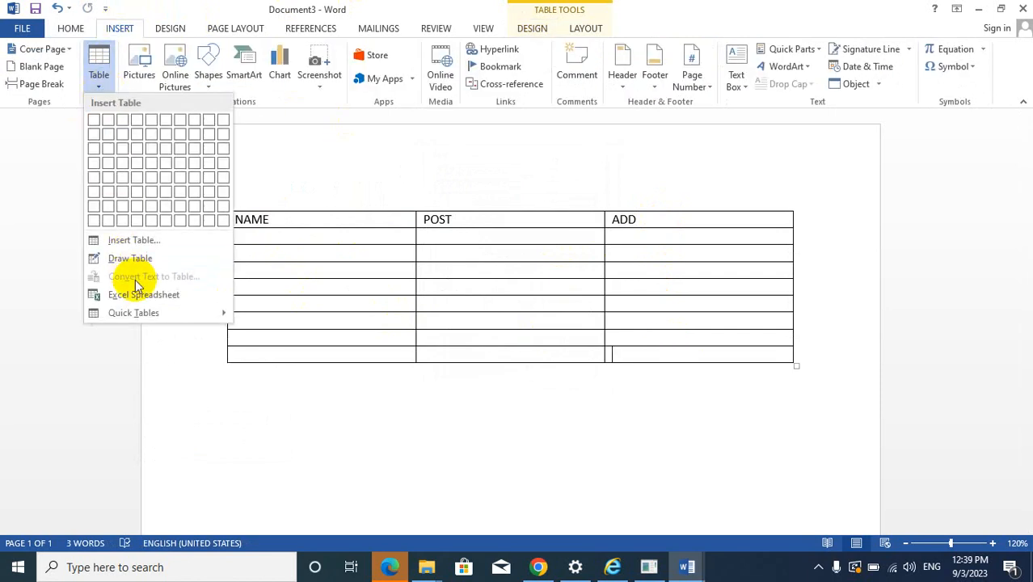
click(265, 376)
scroll(257, 323, down, 3)
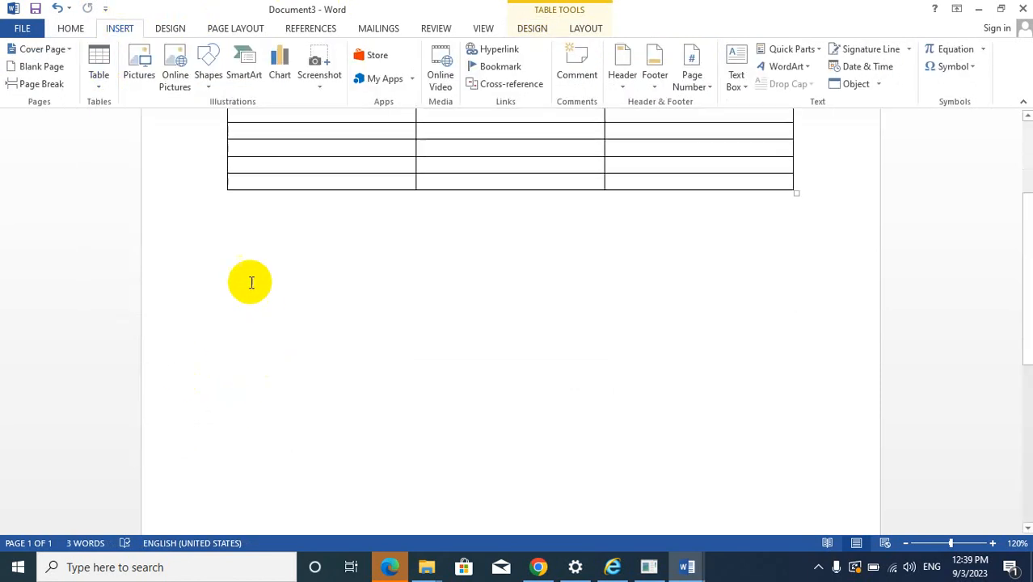
click(251, 278)
scroll(392, 276, down, 3)
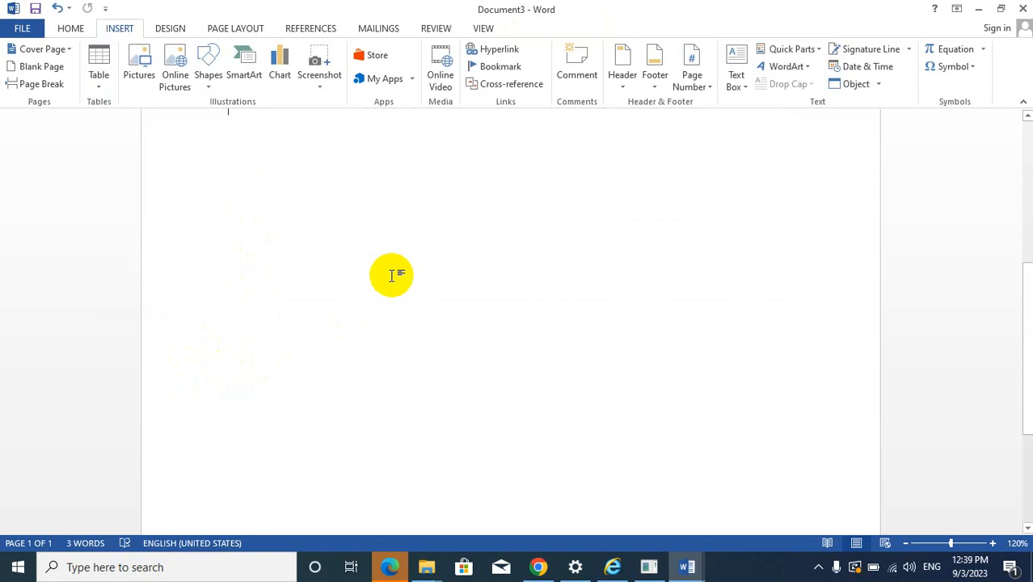
click(100, 85)
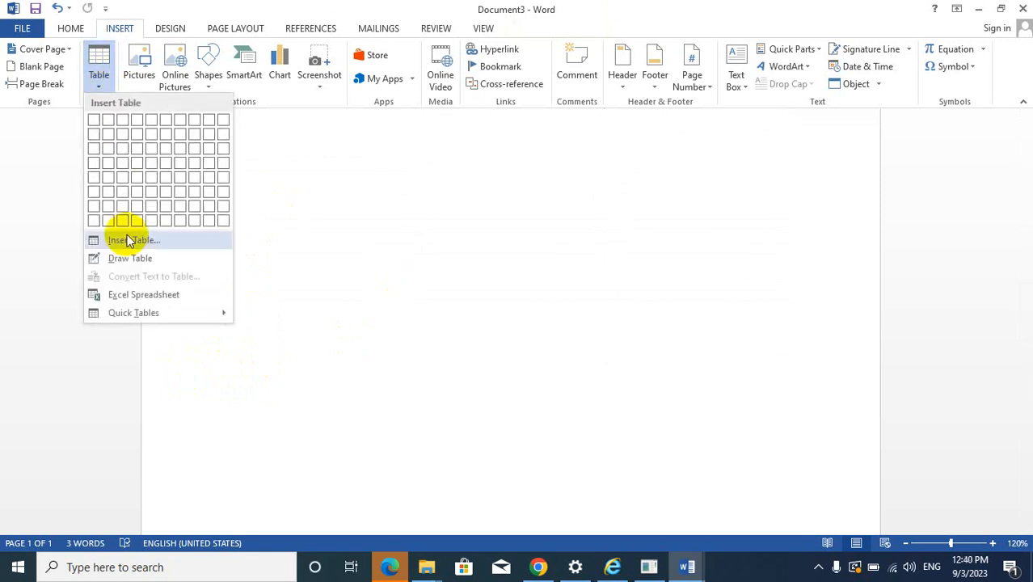
click(133, 298)
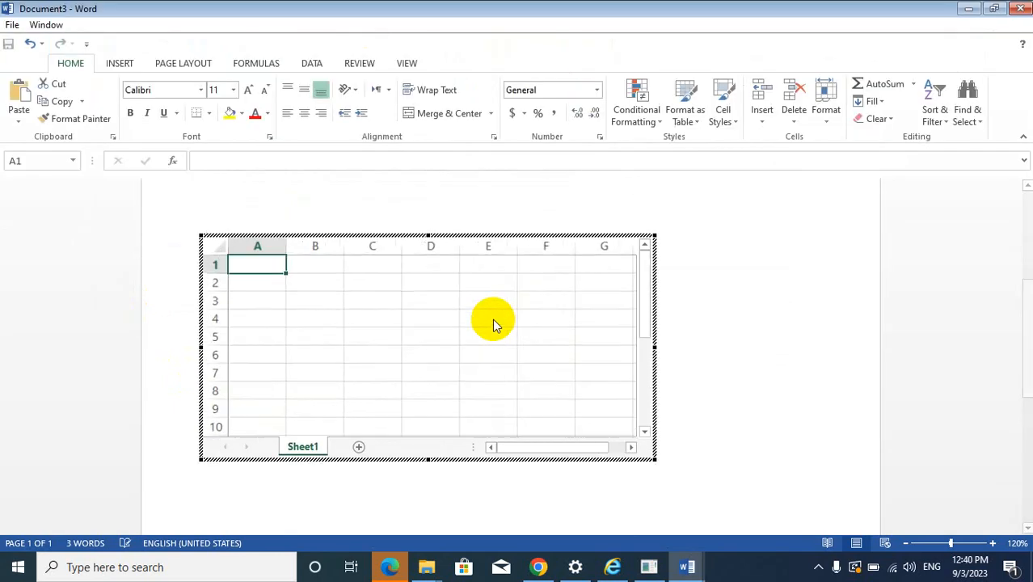
- Enter the numbers 12, 54, 45 and 78 in cells C2 to C5 of the embedded spreadsheet
click(396, 288)
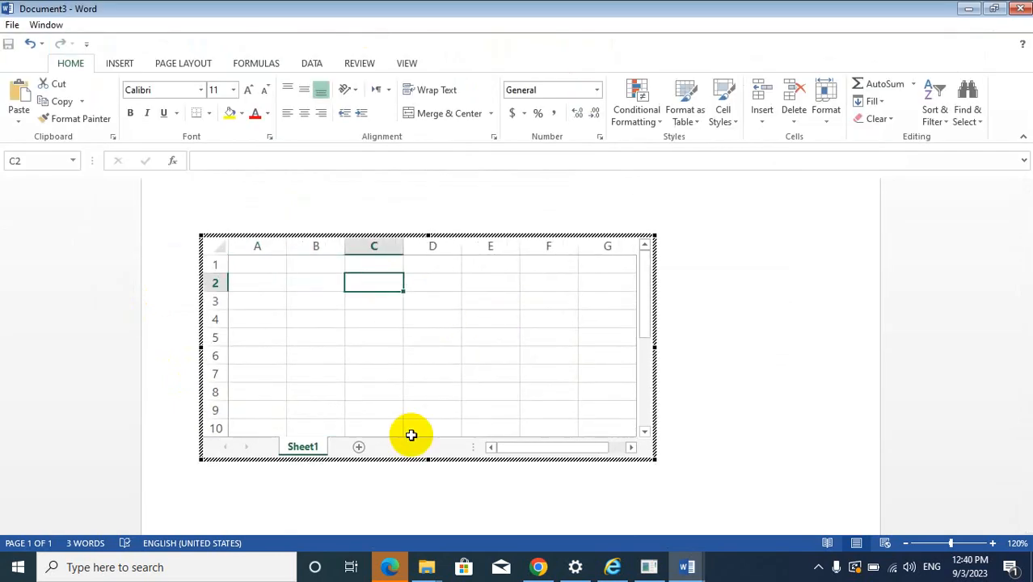
text(12)
key(Return)
text(545)
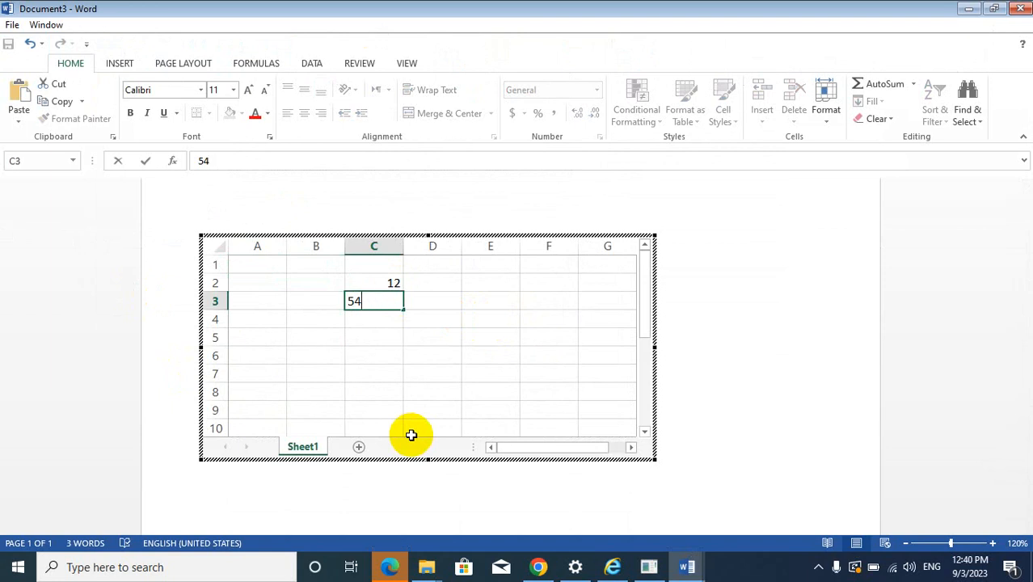
key(Return)
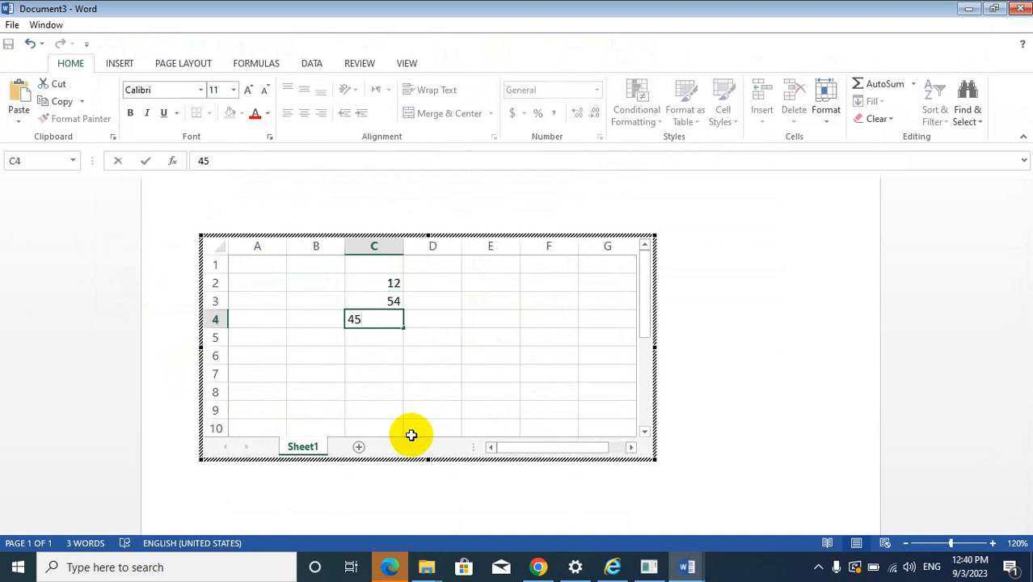
key(Return)
text(78)
key(Return)
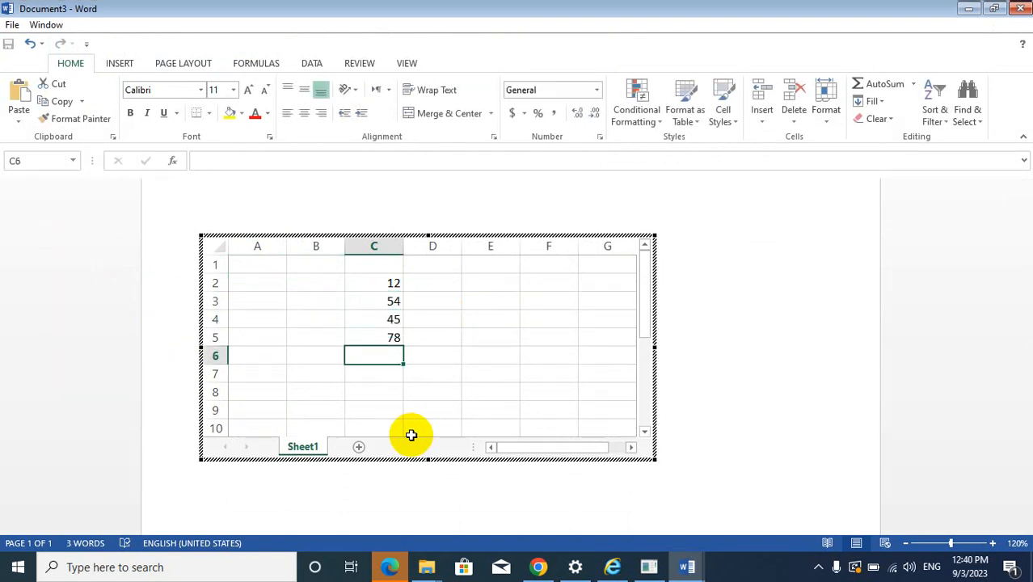
- Sum cells C2 to C6 in cell C7 of the embedded spreadsheet and fill the formula across to E7
key(Return)
key(alt+equal)
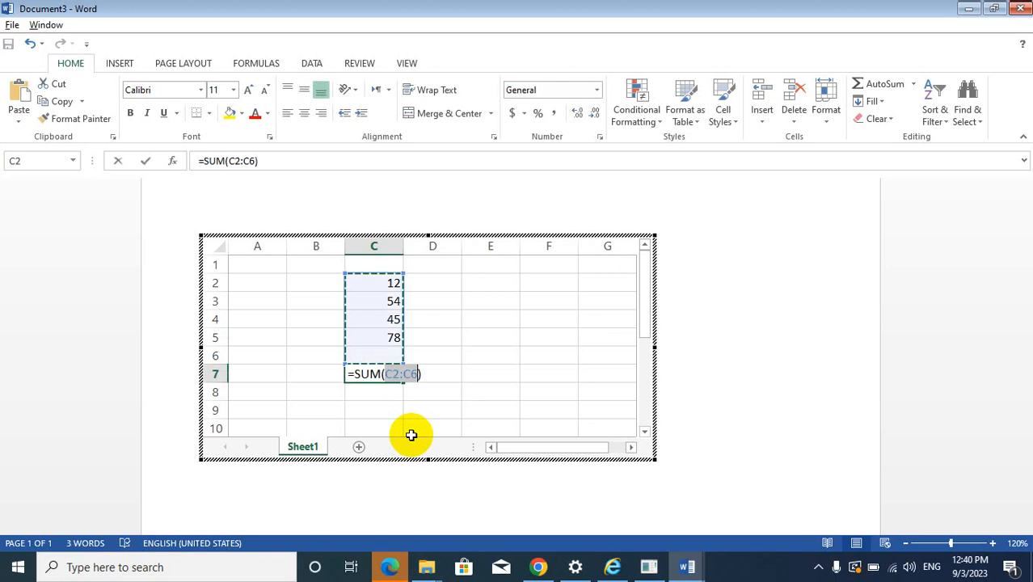
key(Return)
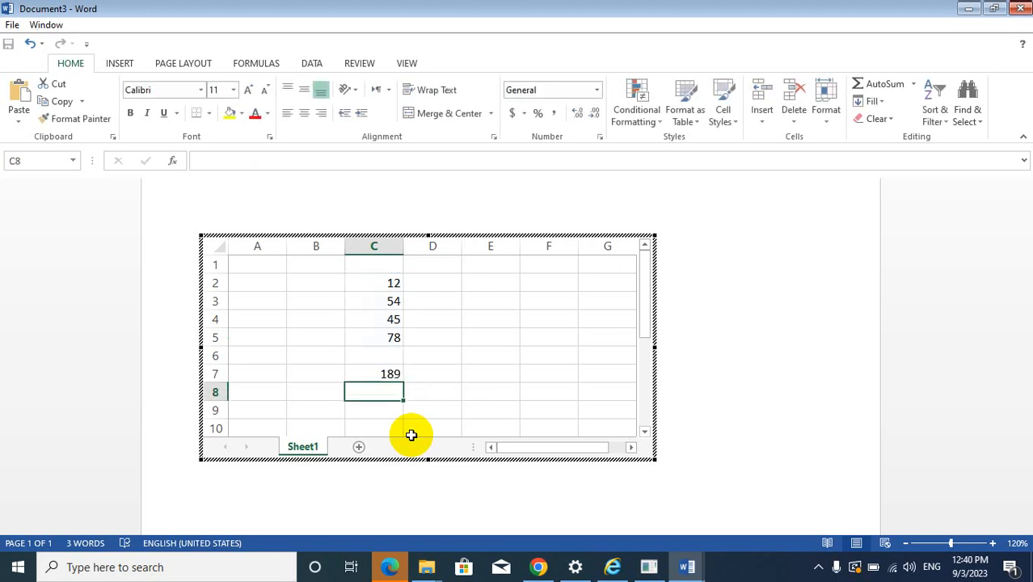
click(402, 378)
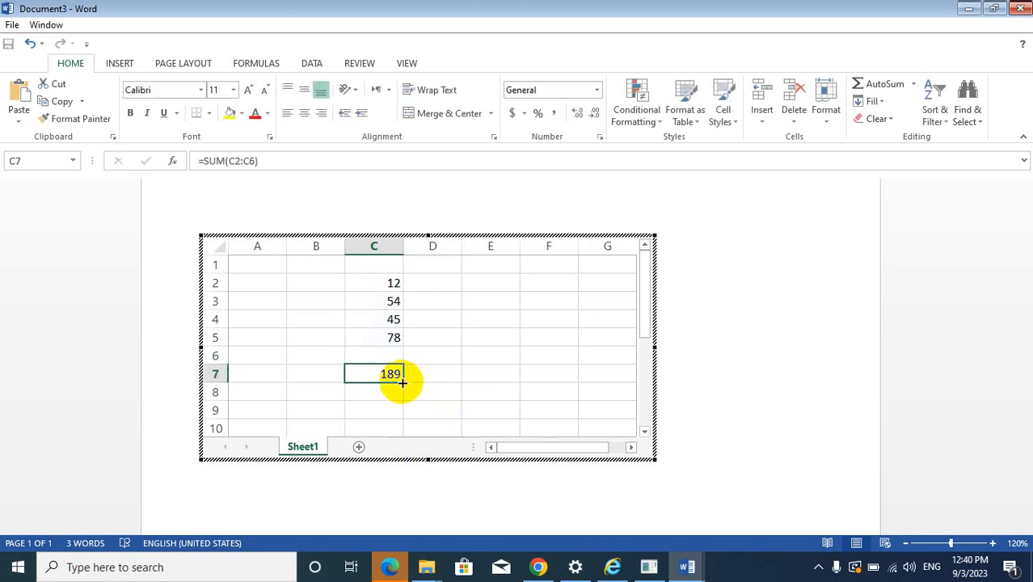
drag(401, 383, 522, 373)
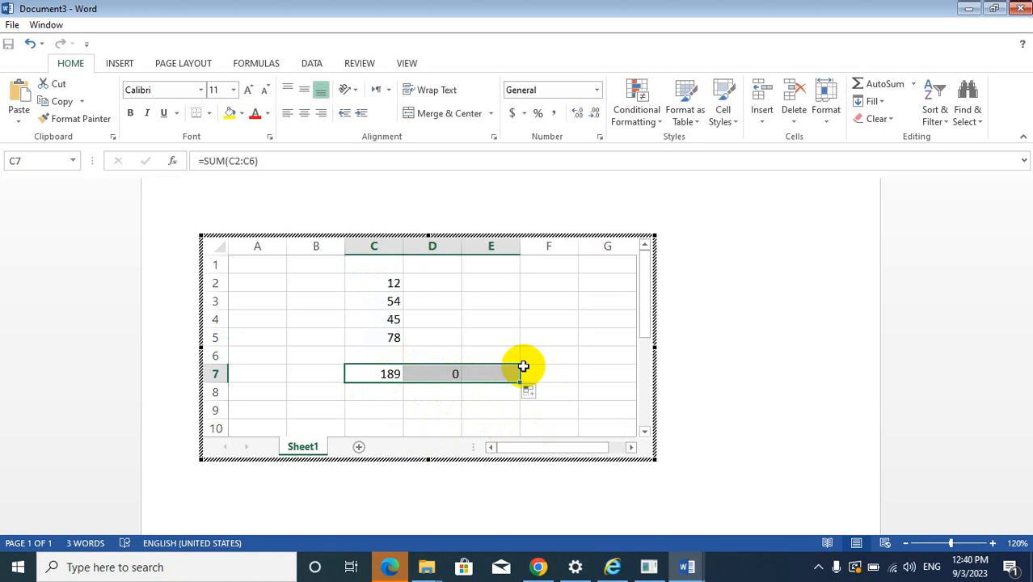
- Enter 45 and 789 in cells D2 and D3 of the embedded spreadsheet
click(453, 279)
text(45)
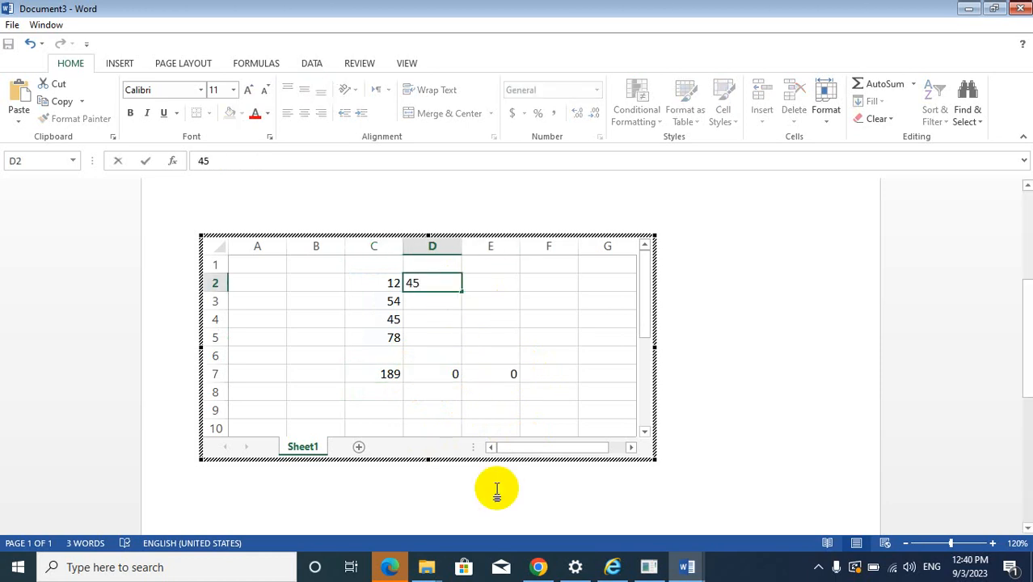
key(Return)
text(789)
key(Return)
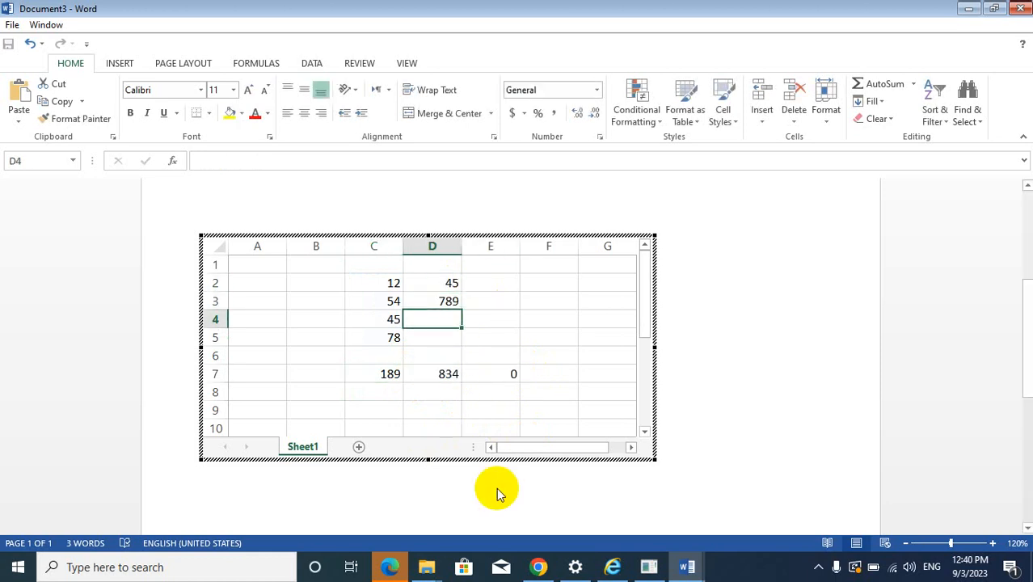
- Enter 78 and 45 in cells E2 and E3, and exit the embedded spreadsheet to the document
key(Up)
key(Right)
text(78)
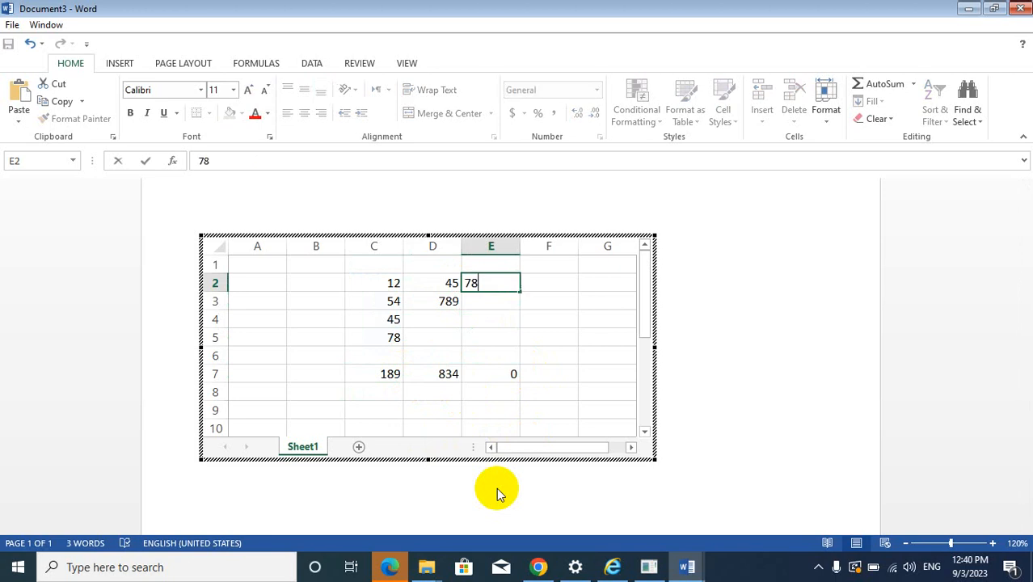
key(Return)
text(45)
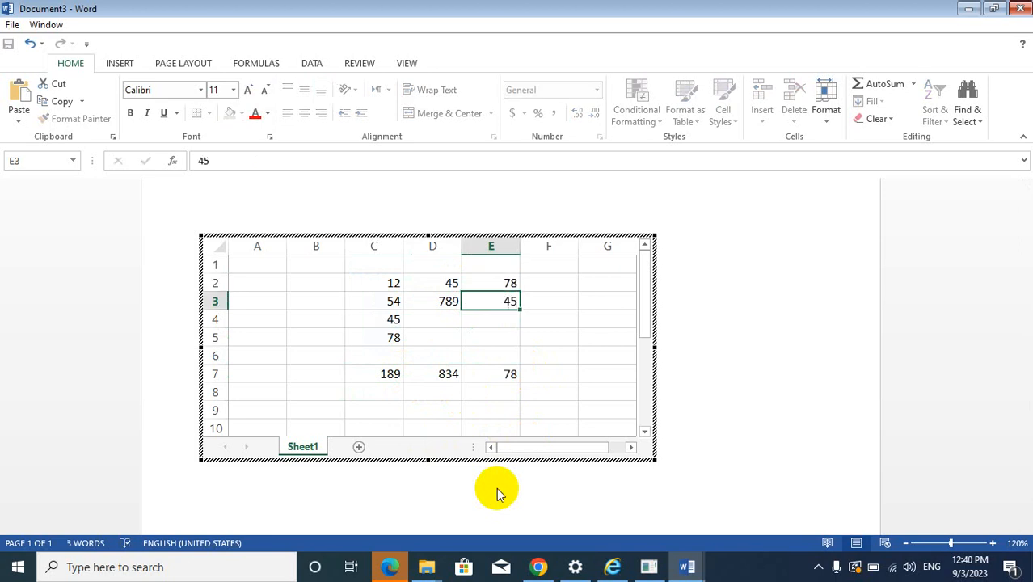
key(Return)
click(497, 488)
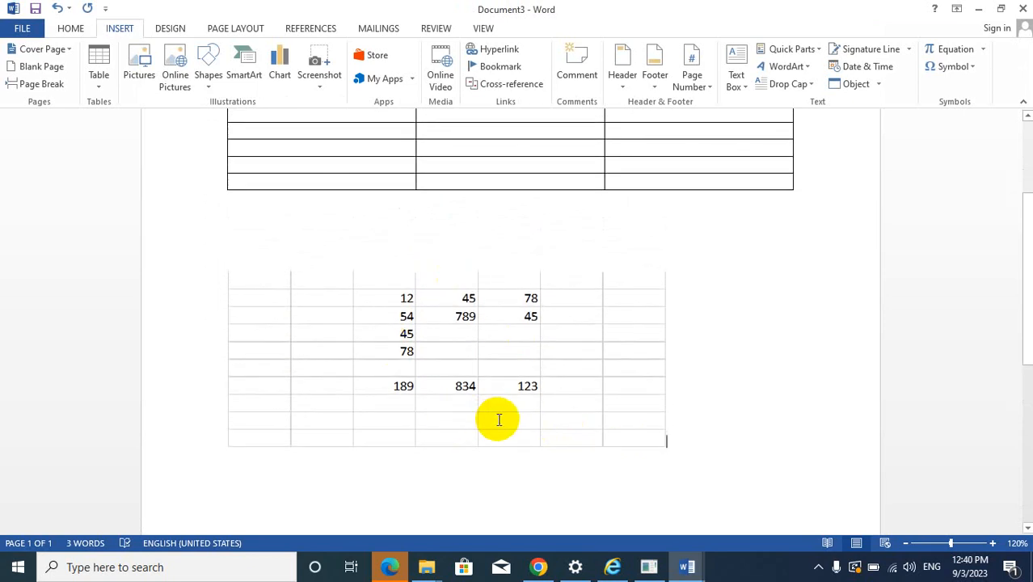
- Reopen the embedded spreadsheet for editing and return to the document
double_click(498, 348)
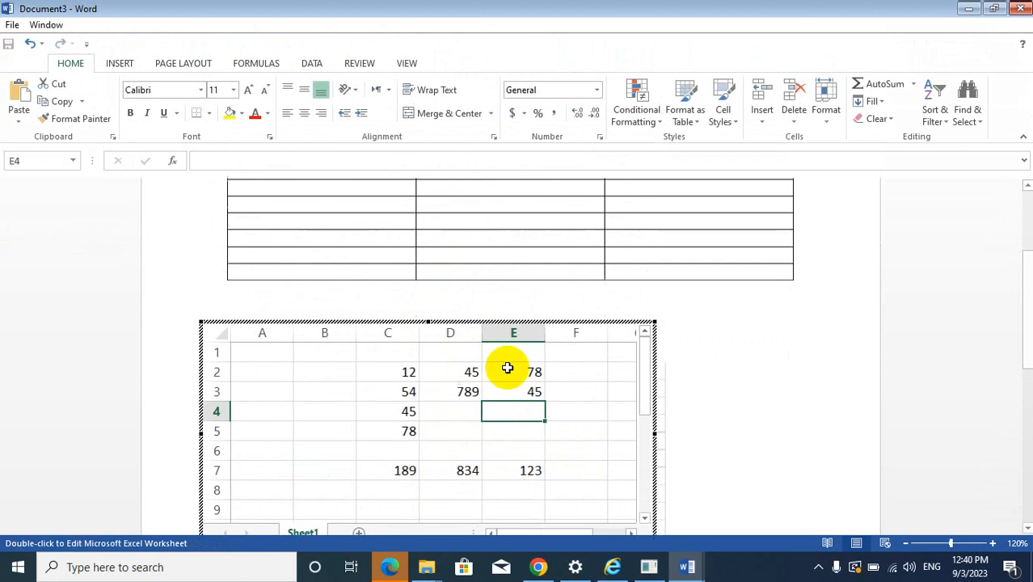
click(793, 359)
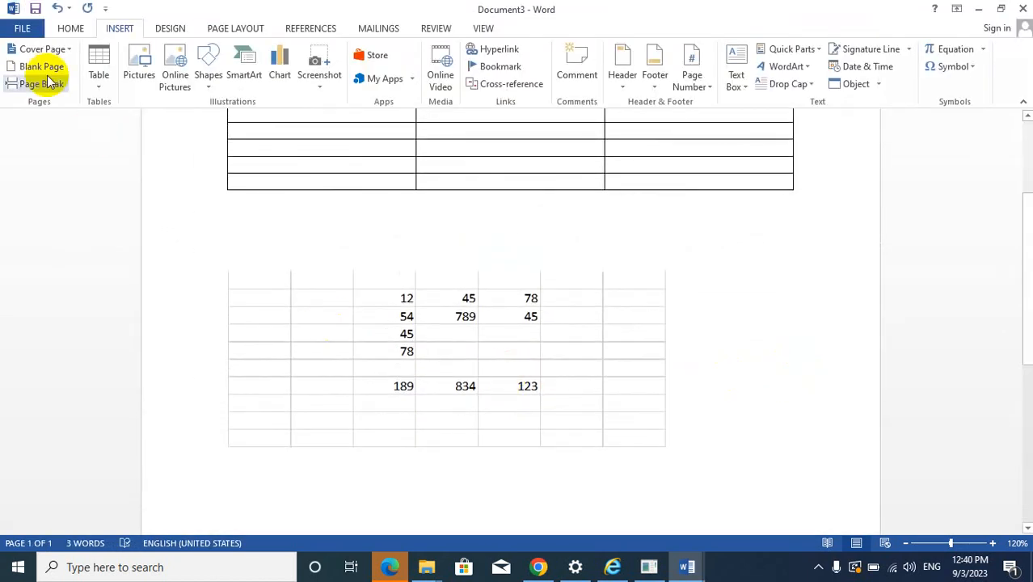
- Insert the With Subheads 1 quick table in the empty area below the embedded spreadsheet
click(100, 84)
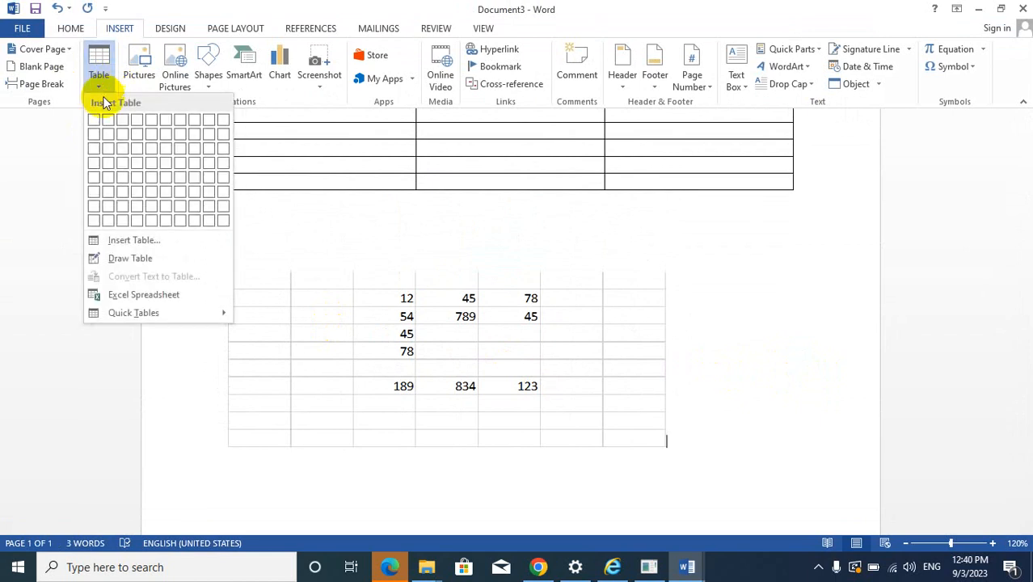
click(692, 416)
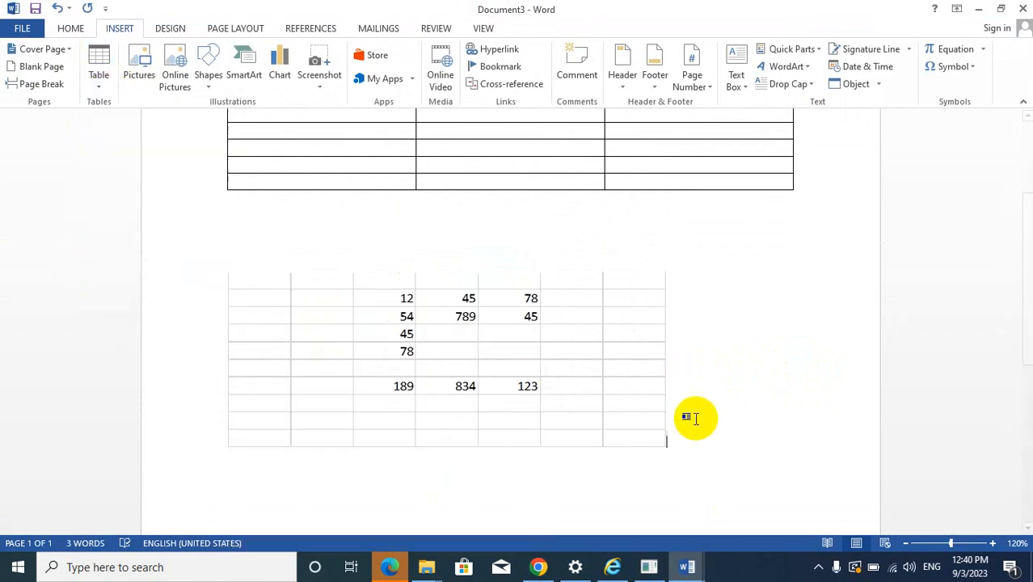
scroll(697, 416, down, 8)
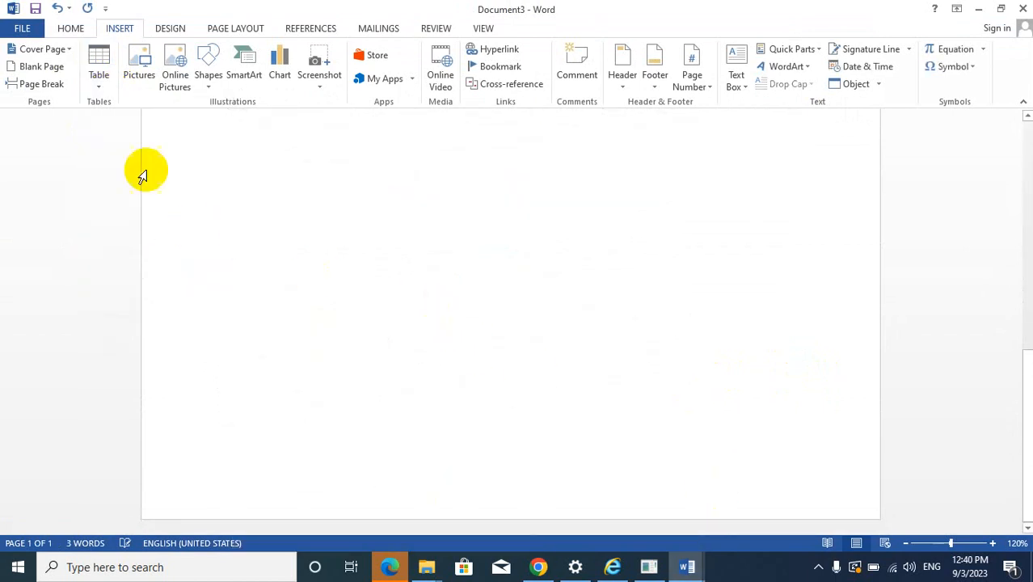
click(111, 89)
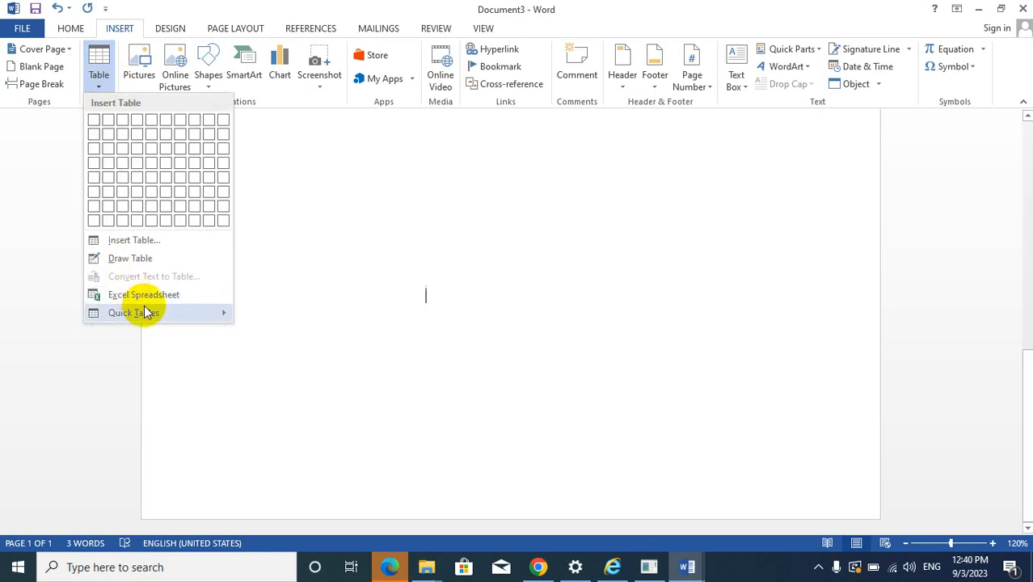
mouse_move(146, 313)
scroll(349, 398, down, 5)
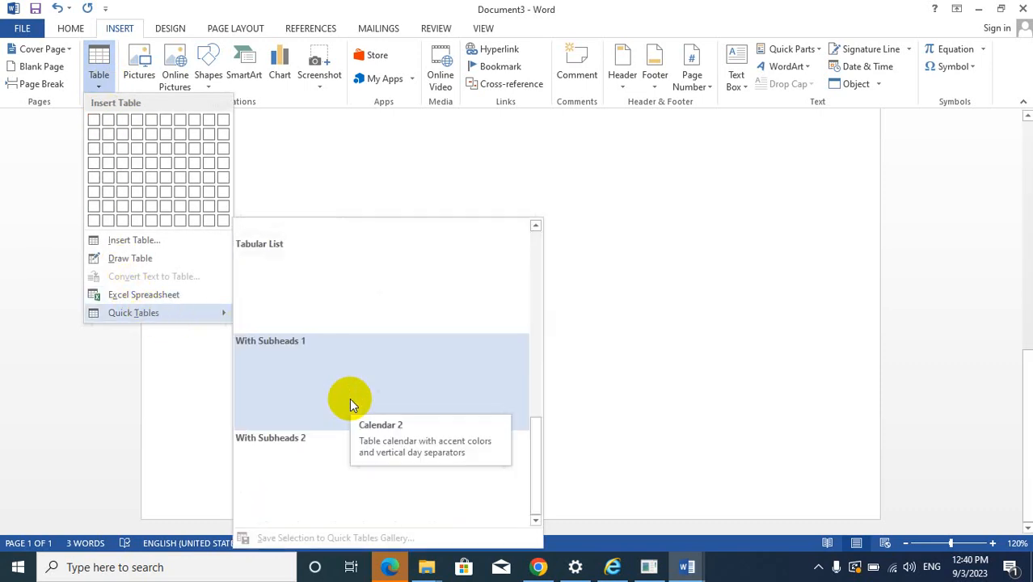
click(306, 383)
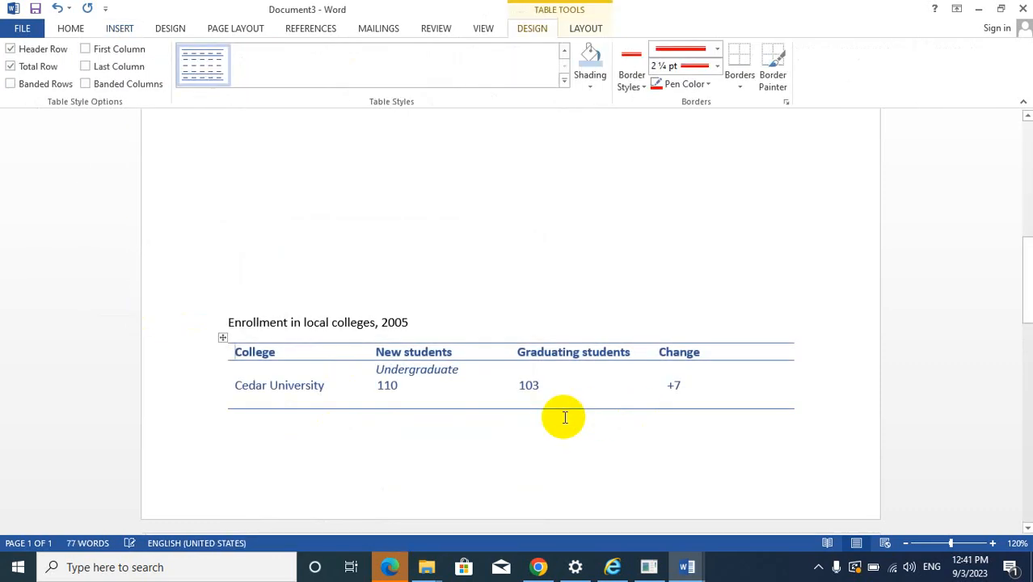
- Enter QUIASJKDHJA and ADAJD on two lines in the empty cell beneath the College heading
drag(431, 387, 273, 375)
text(Q)
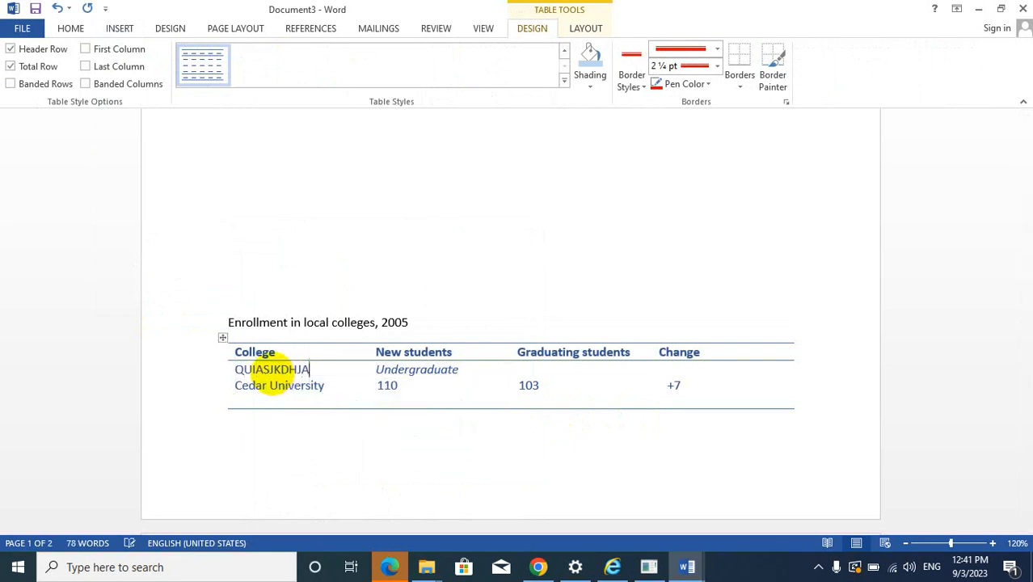
text(UIASJKDHJA)
key(Return)
text(ADAJD)
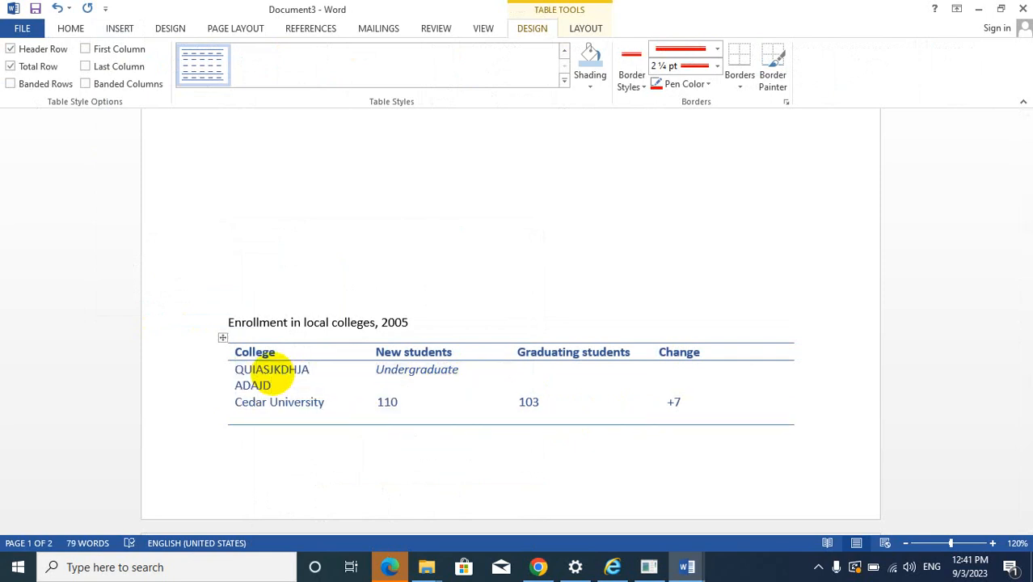
- Create a new blank document
click(118, 31)
scroll(346, 250, down, 5)
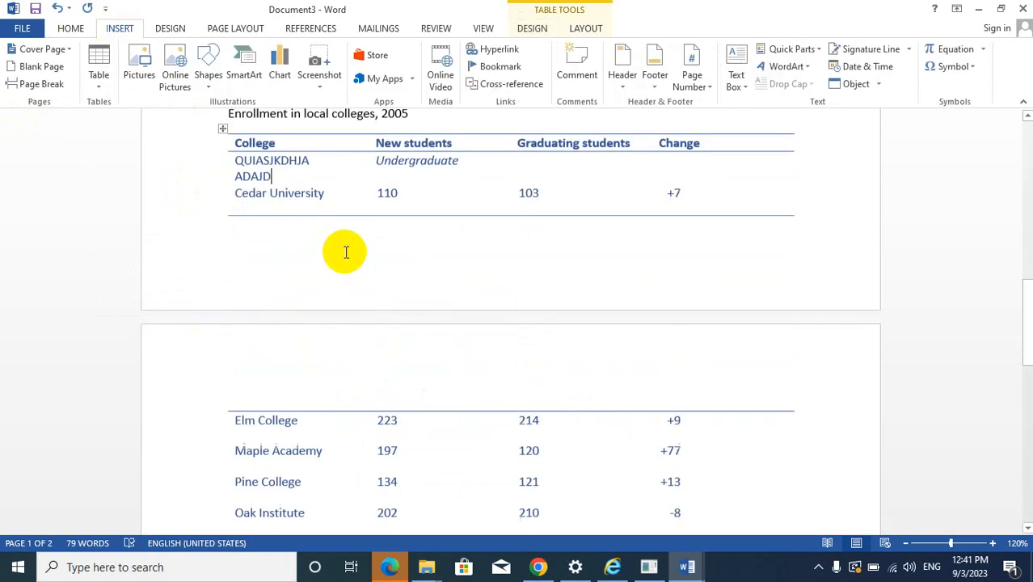
key(ctrl+n)
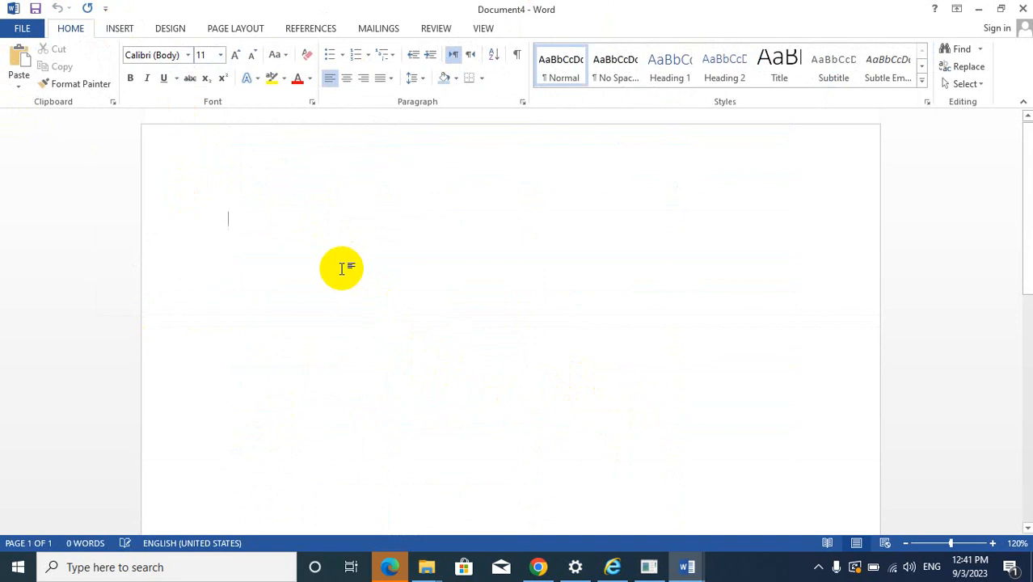
- Insert the picture Cities_night_Tokyo from the Photo folder inside DIT Notes
click(117, 28)
click(138, 73)
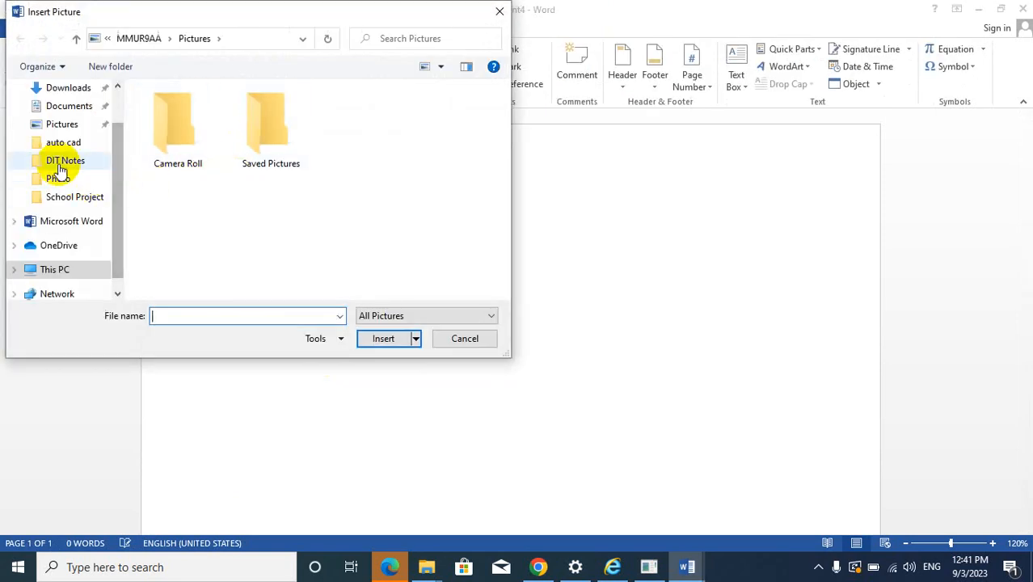
click(64, 161)
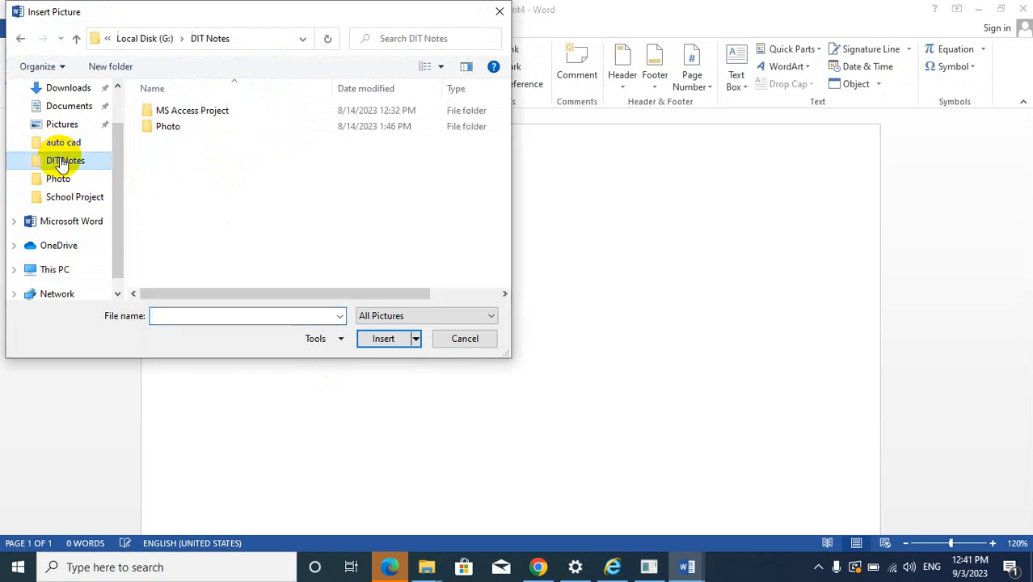
double_click(182, 127)
click(266, 241)
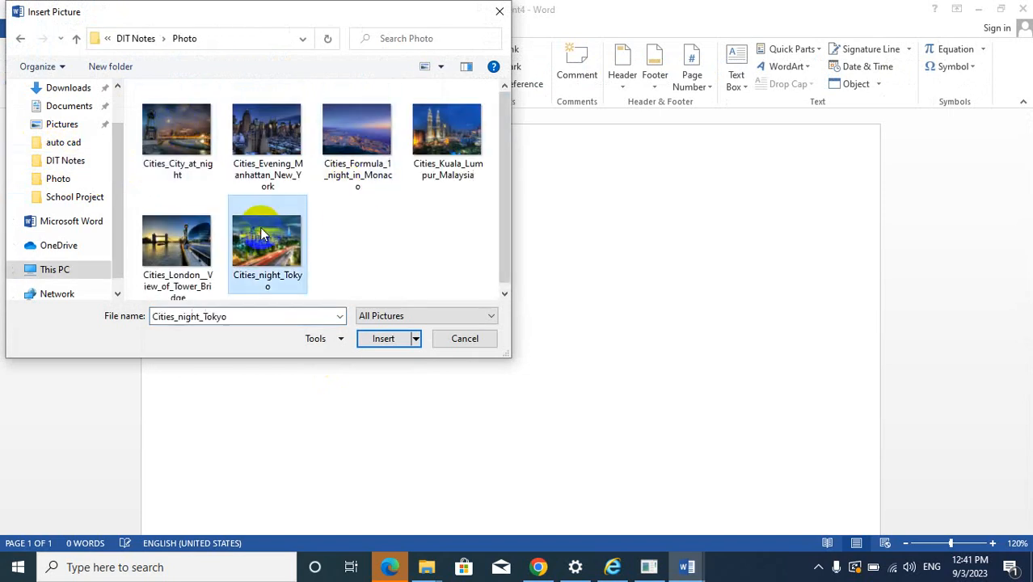
click(383, 339)
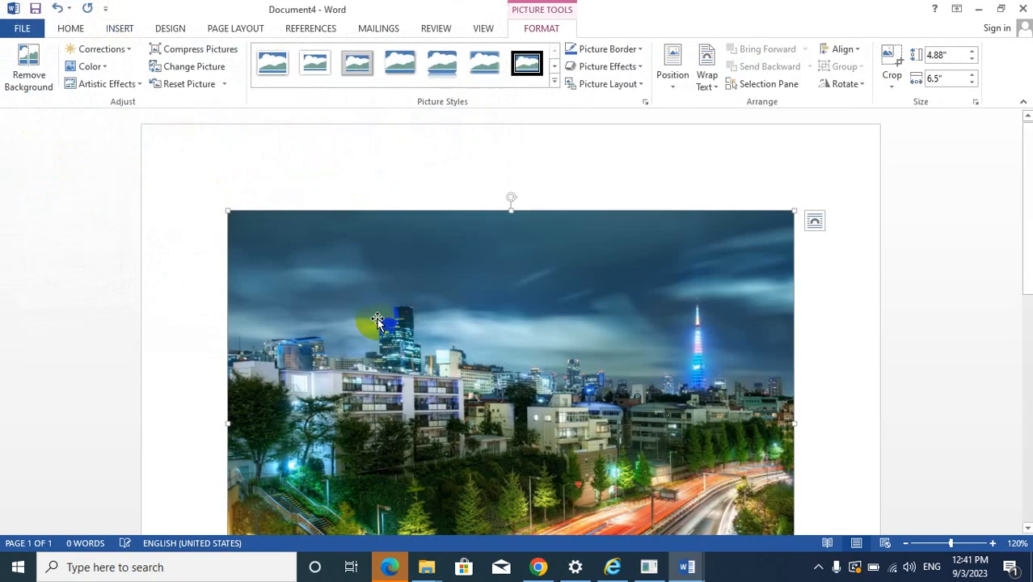
- Shrink the picture from its corner and narrow its width, to about 4.12" high and 5.19" wide
scroll(454, 301, down, 3)
scroll(453, 301, up, 3)
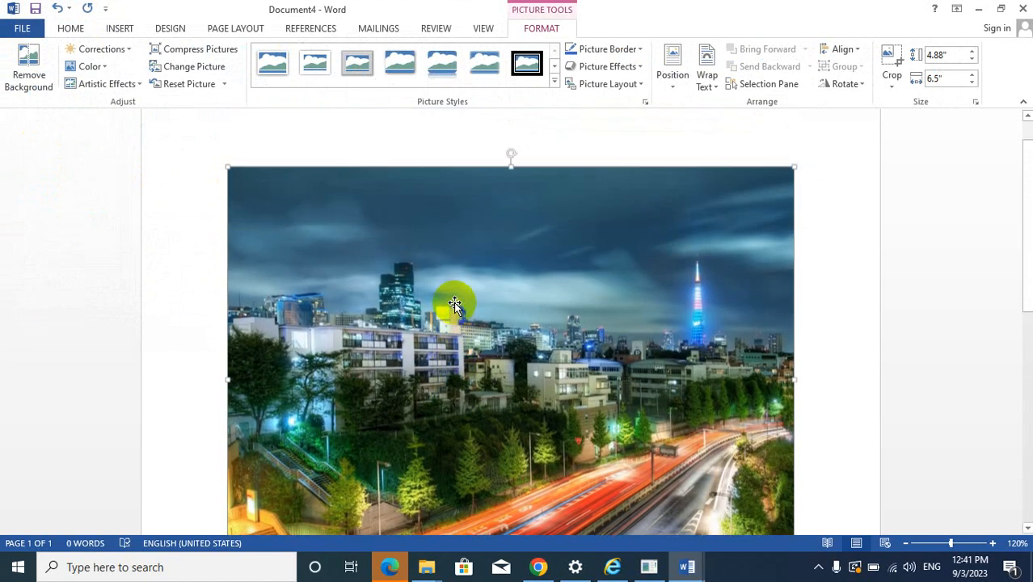
scroll(728, 415, down, 3)
drag(792, 466, 701, 396)
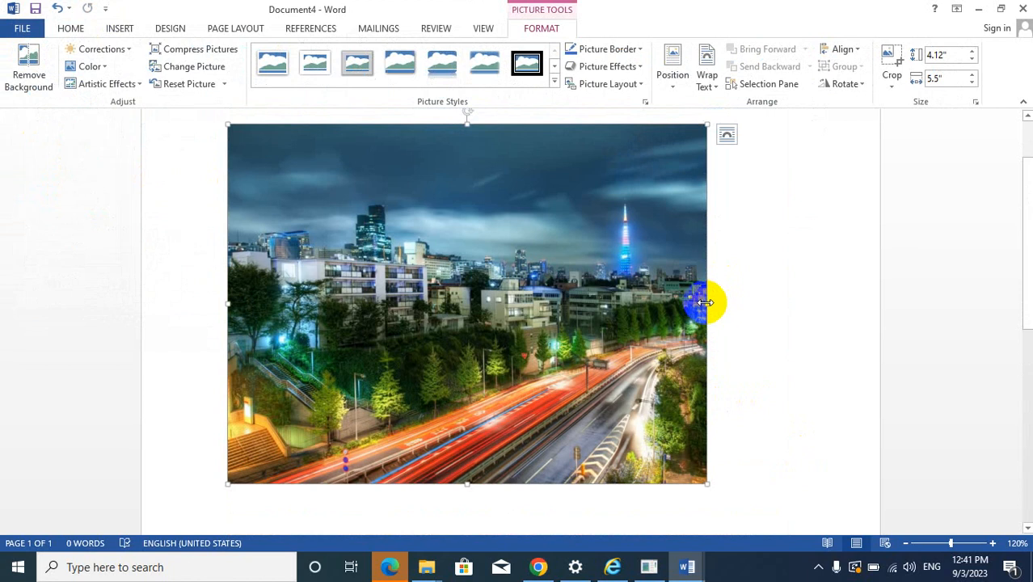
drag(705, 302, 679, 302)
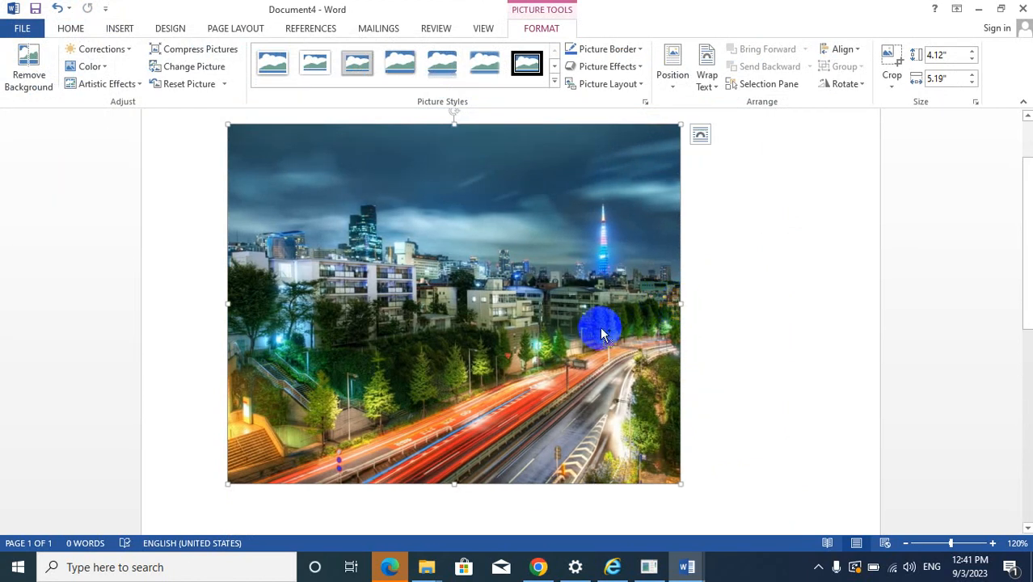
- Rotate the picture freely and bring it back upright, and enlarge it to about 4.99" high and 6.28" wide
ctrl+scroll(600, 327, down, 3)
scroll(500, 247, up, 2)
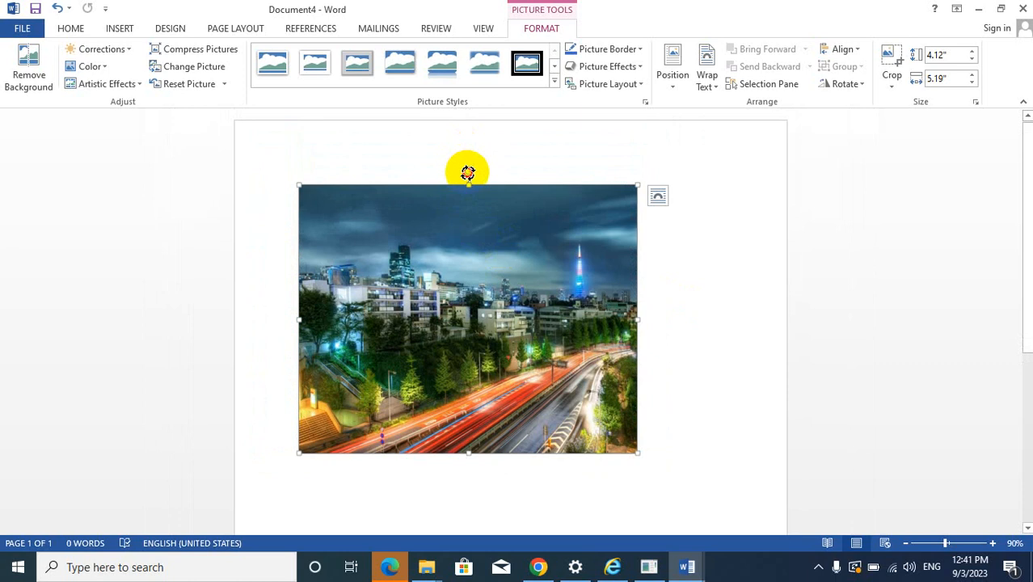
drag(467, 173, 466, 194)
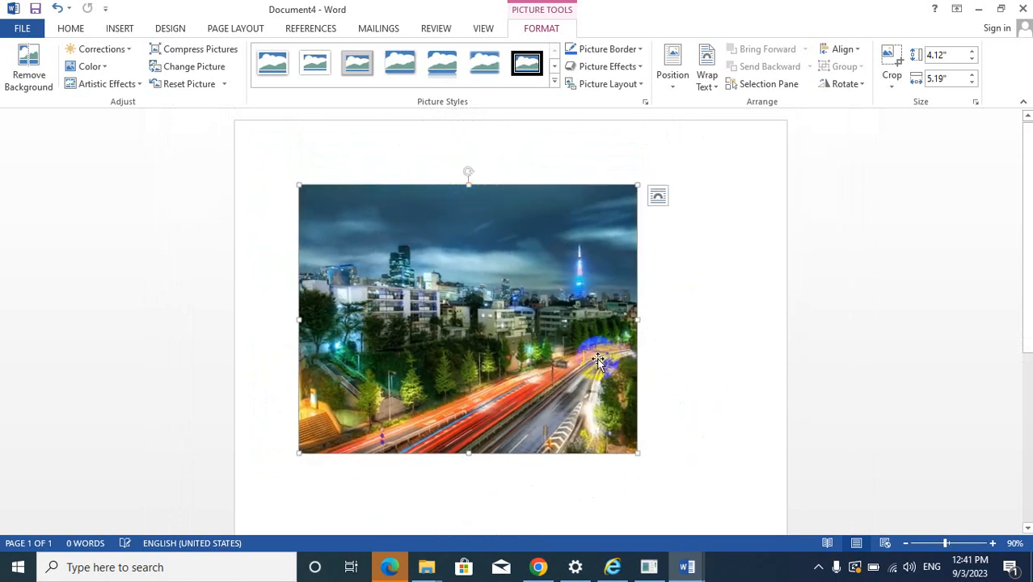
drag(637, 455, 709, 480)
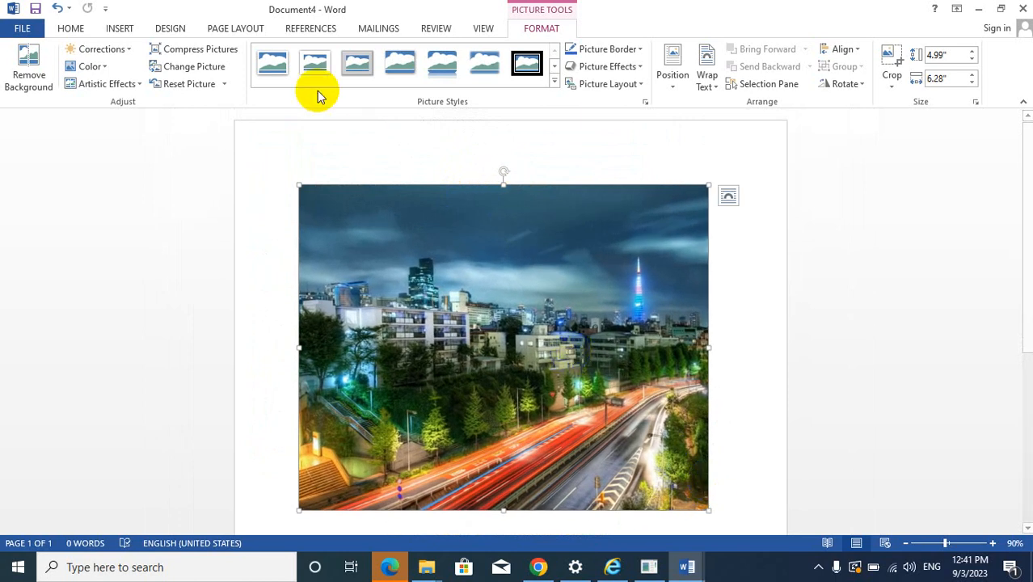
- Remove the picture's background, marking the skyline and both side edges as areas to remove, and keep the changes
click(36, 83)
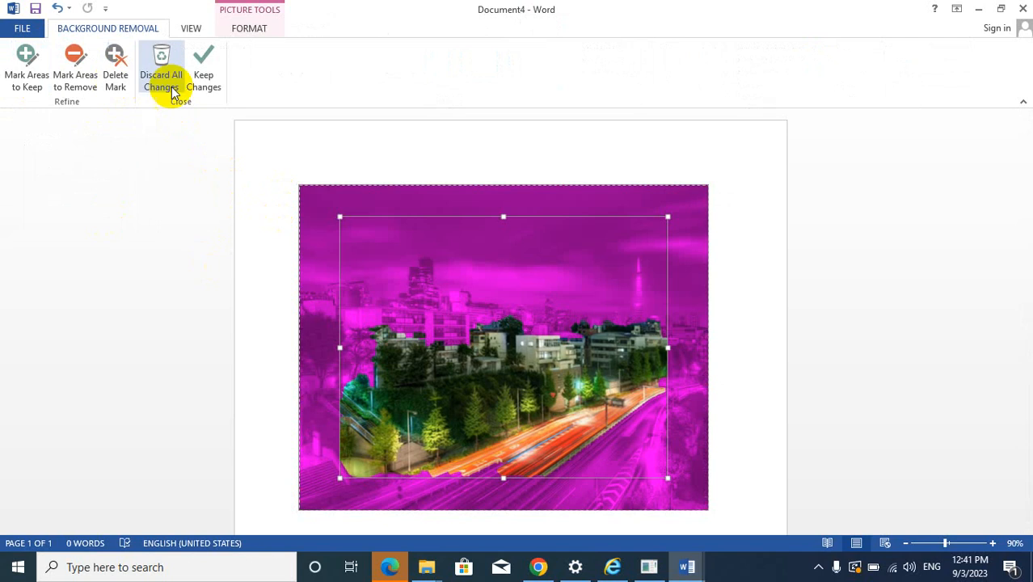
click(79, 87)
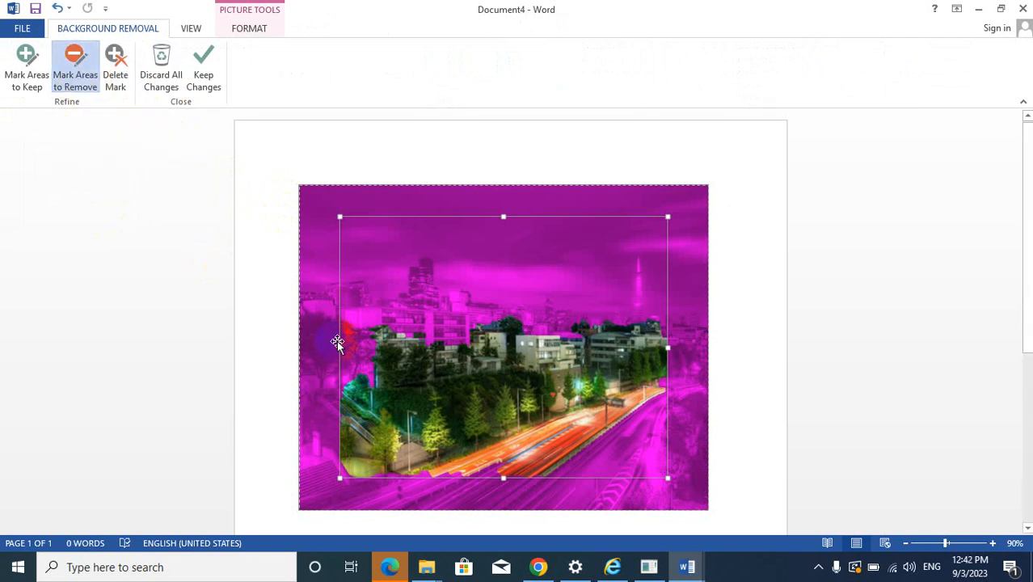
mouse_move(416, 282)
mouse_down()
mouse_move(487, 324)
mouse_move(599, 275)
mouse_up()
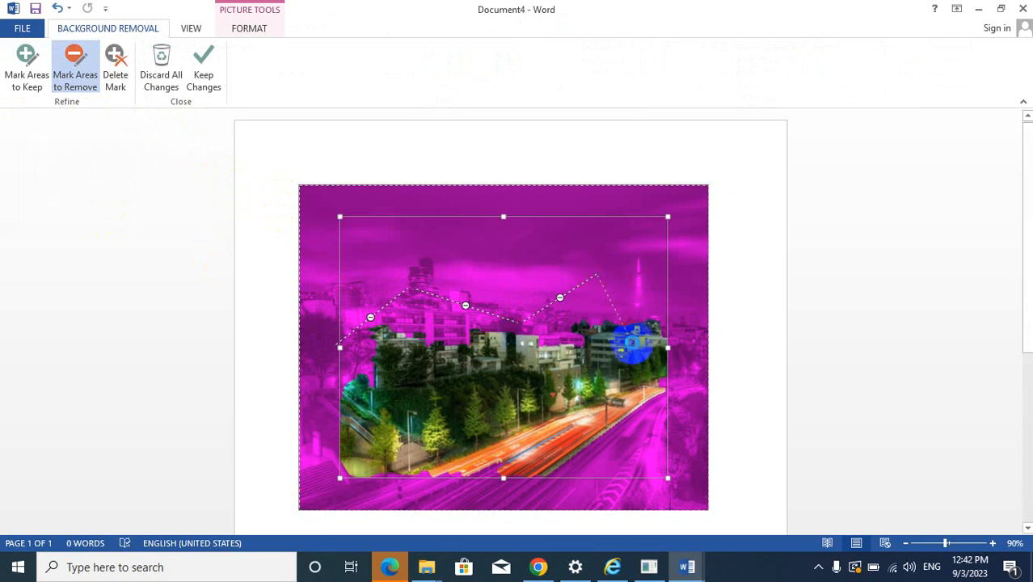
mouse_move(635, 338)
mouse_down()
mouse_move(667, 348)
mouse_move(648, 365)
mouse_move(651, 388)
mouse_up()
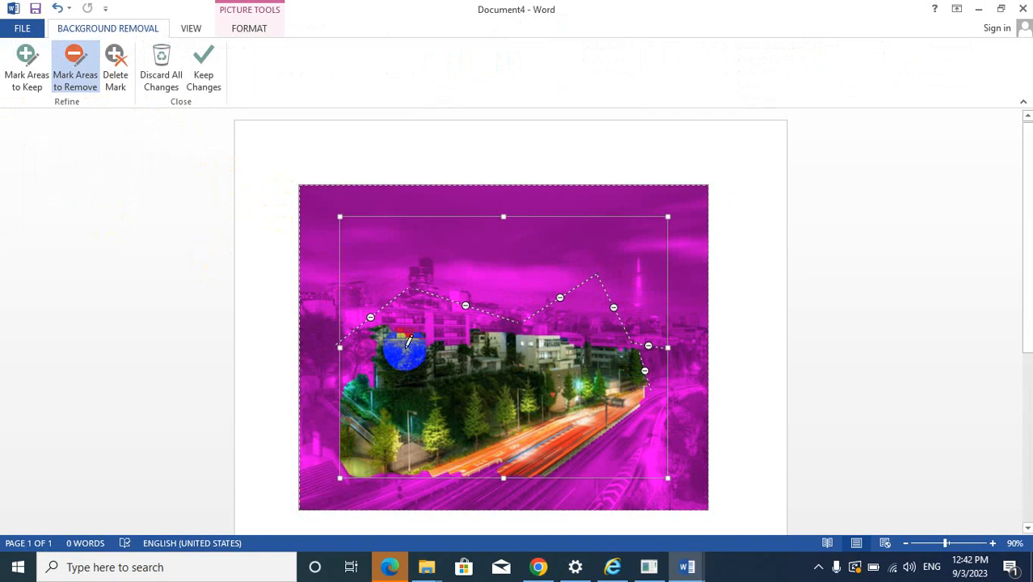
mouse_move(332, 462)
mouse_down()
mouse_move(340, 467)
mouse_move(405, 349)
mouse_up()
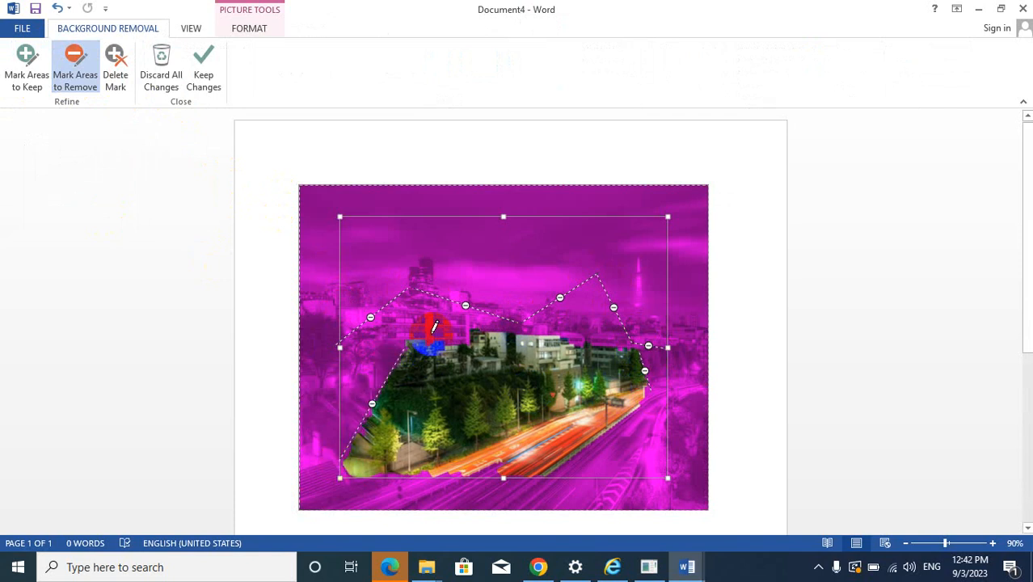
click(203, 64)
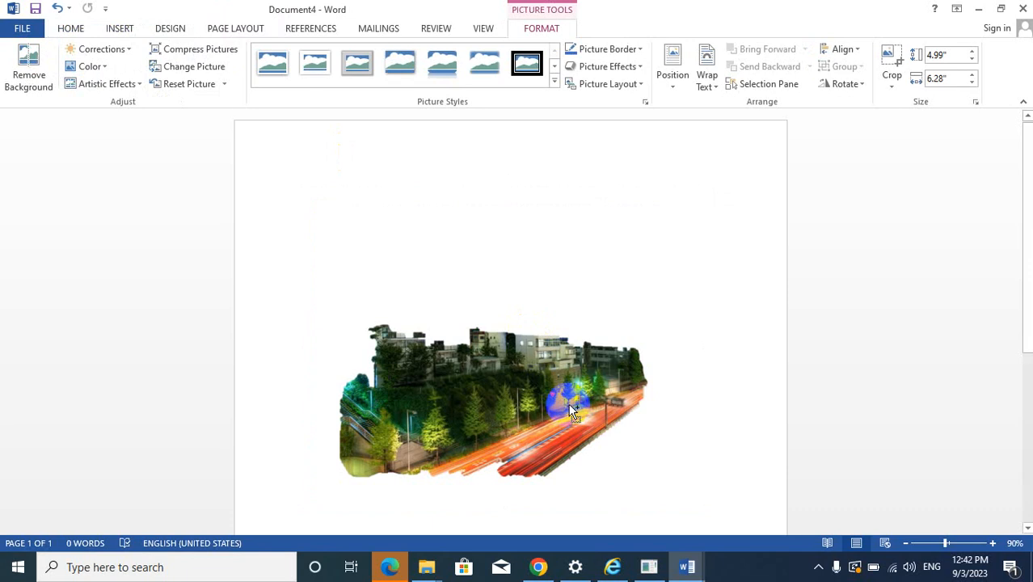
- Undo the background removal and enlarge the picture from its corner to about 4.99" high and 6.29" wide
key(ctrl+z)
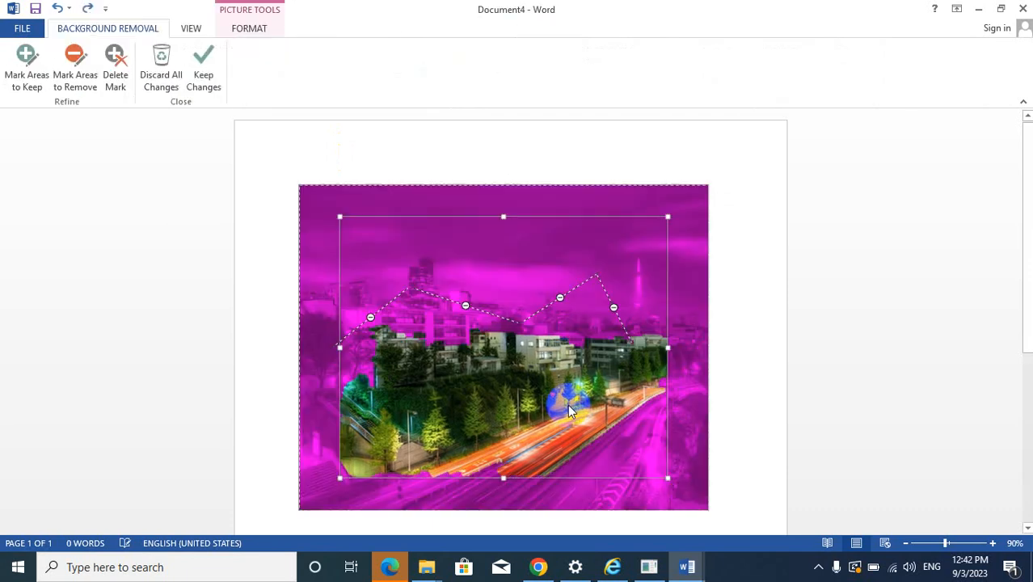
key(ctrl+y)
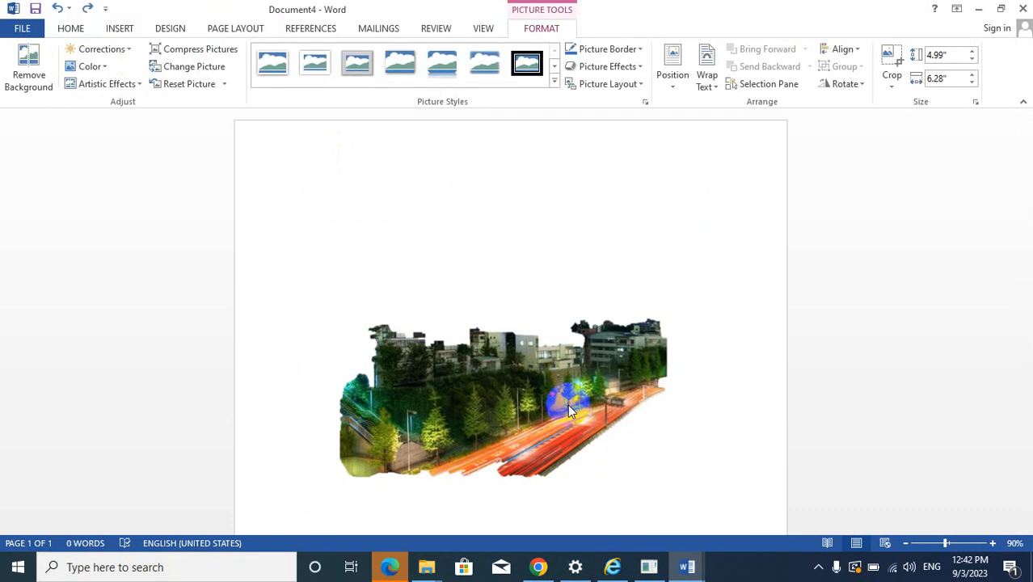
key(ctrl+z)
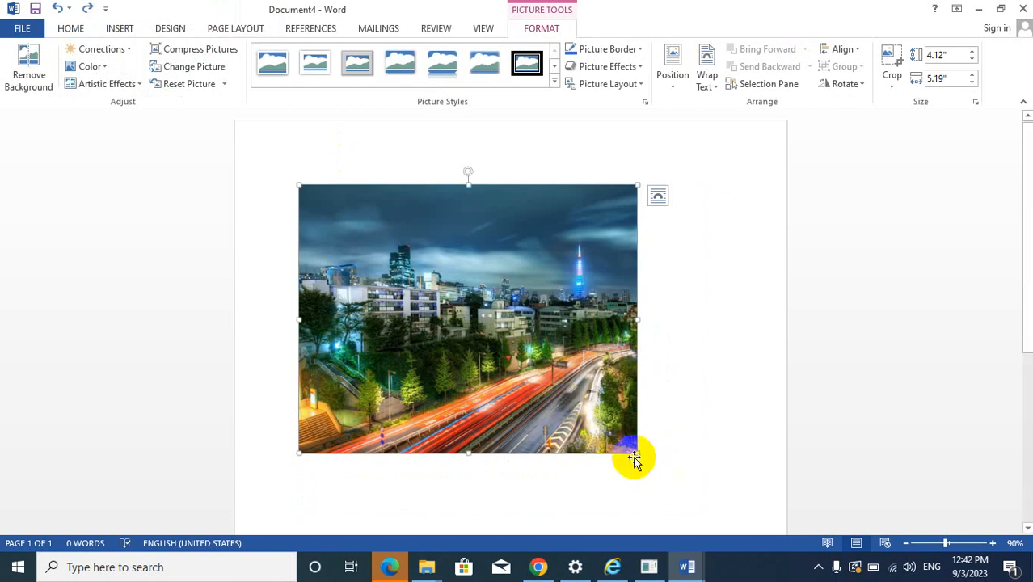
drag(639, 454, 709, 482)
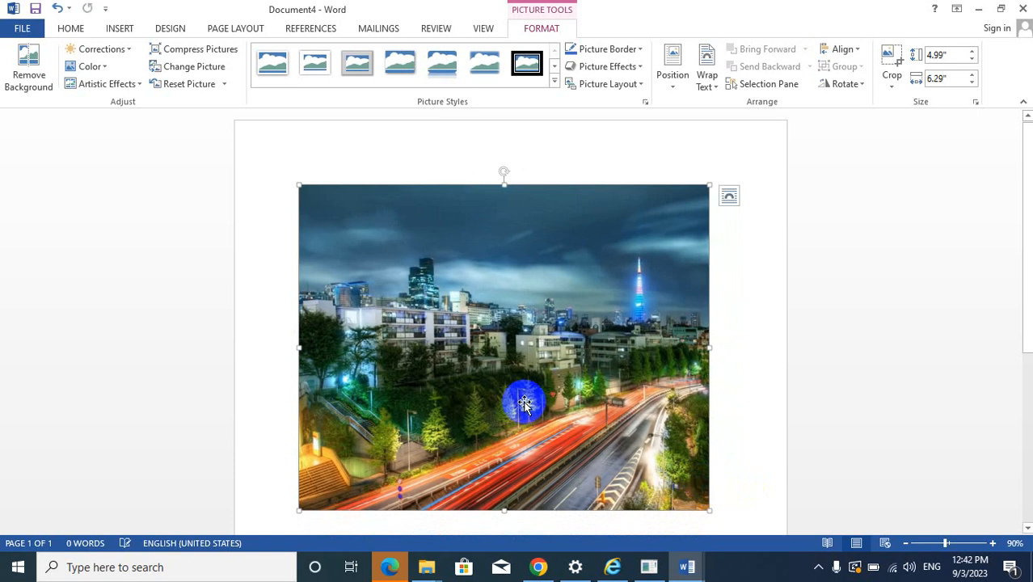
- Preview the brightness and contrast corrections, recolor variations and artistic effects on the picture
click(102, 49)
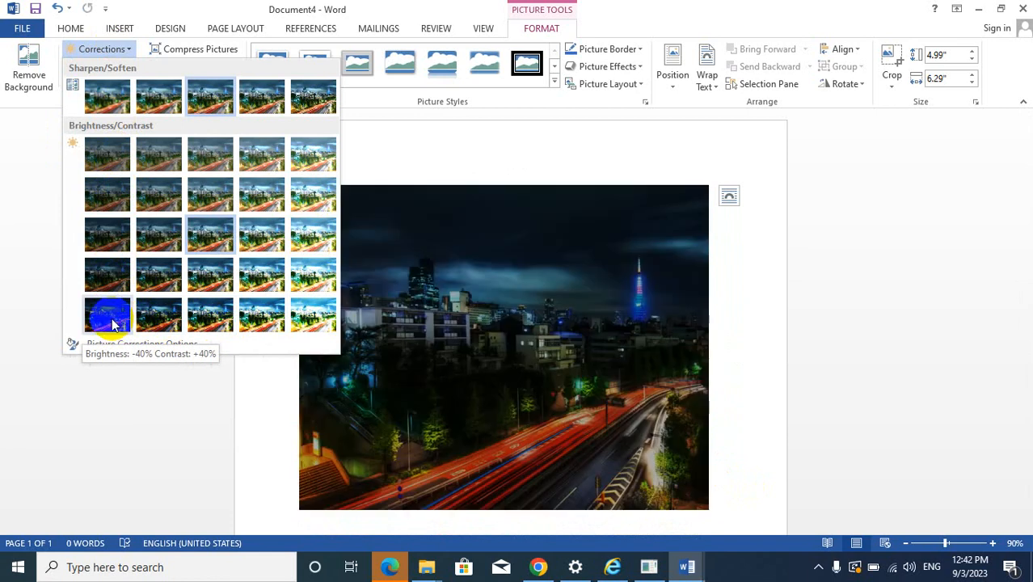
click(146, 323)
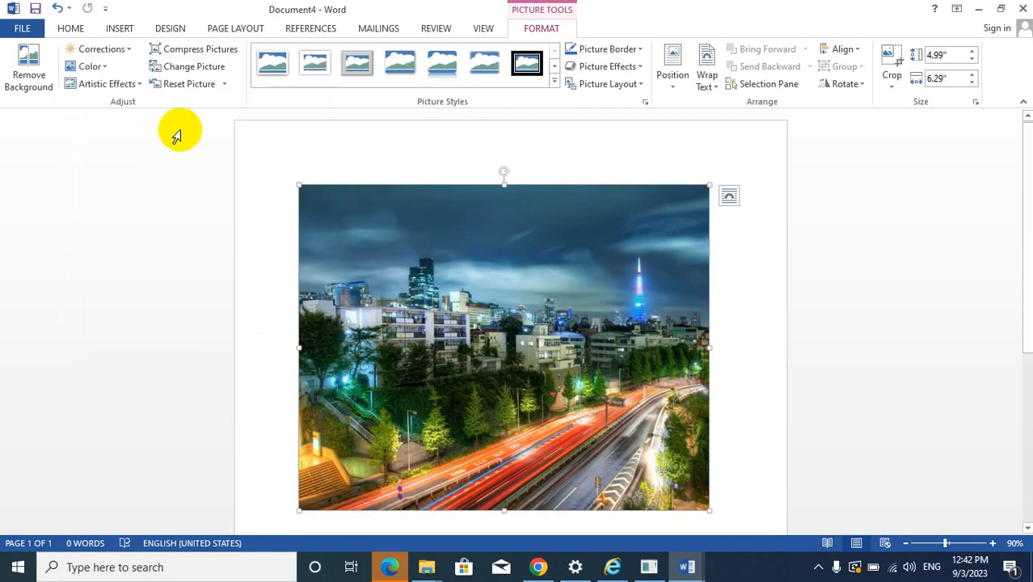
click(89, 66)
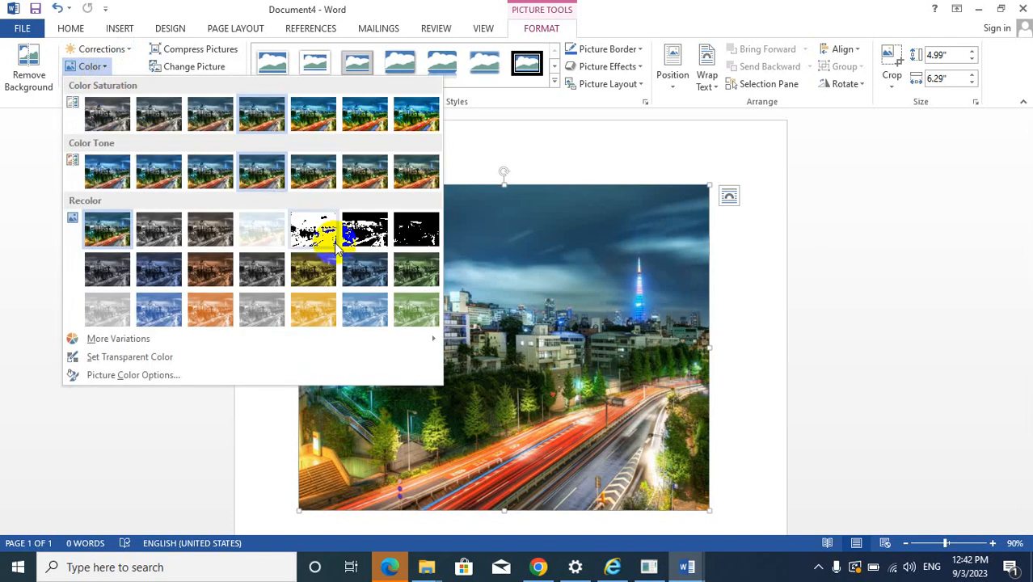
mouse_move(210, 338)
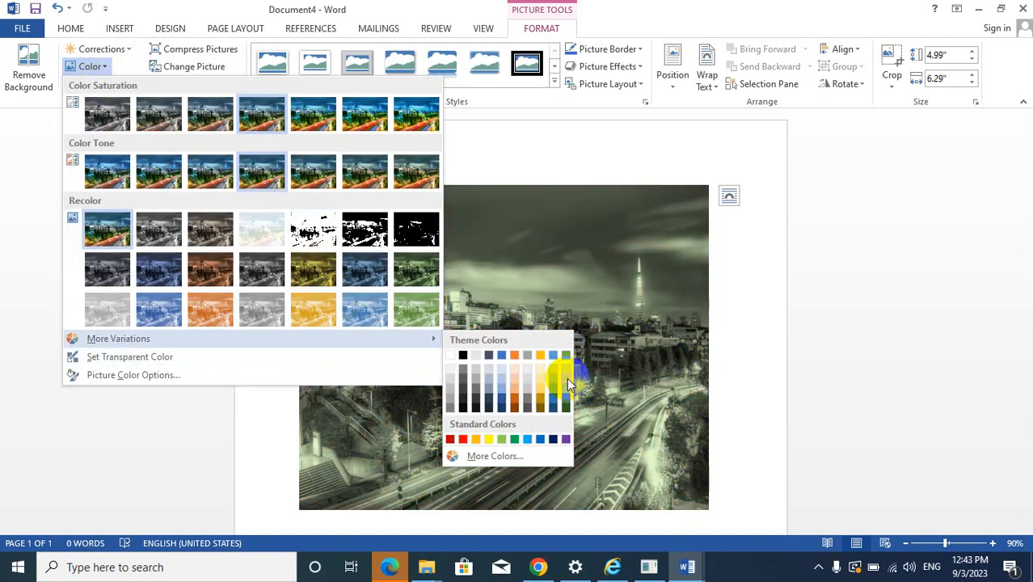
click(554, 277)
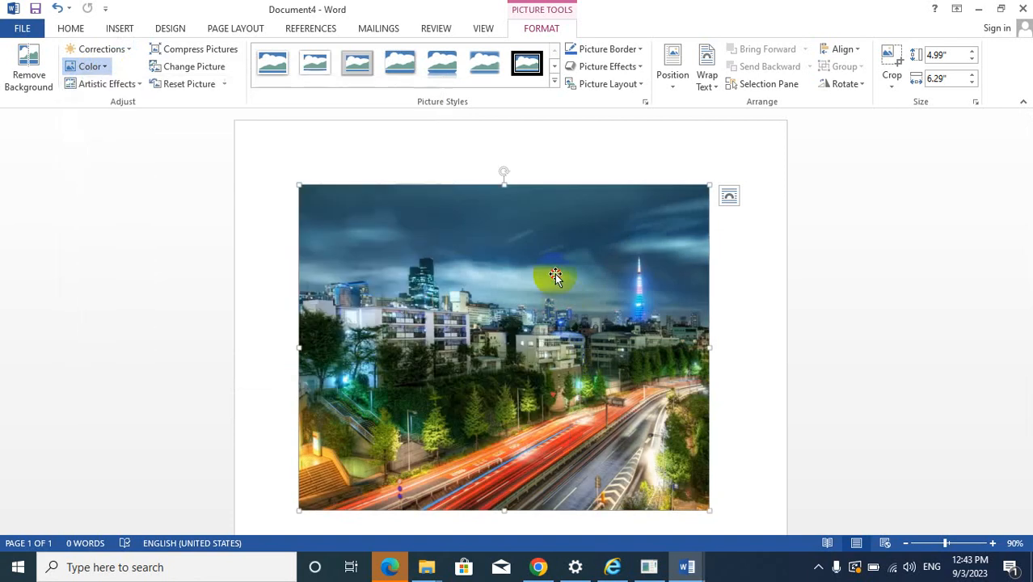
click(101, 89)
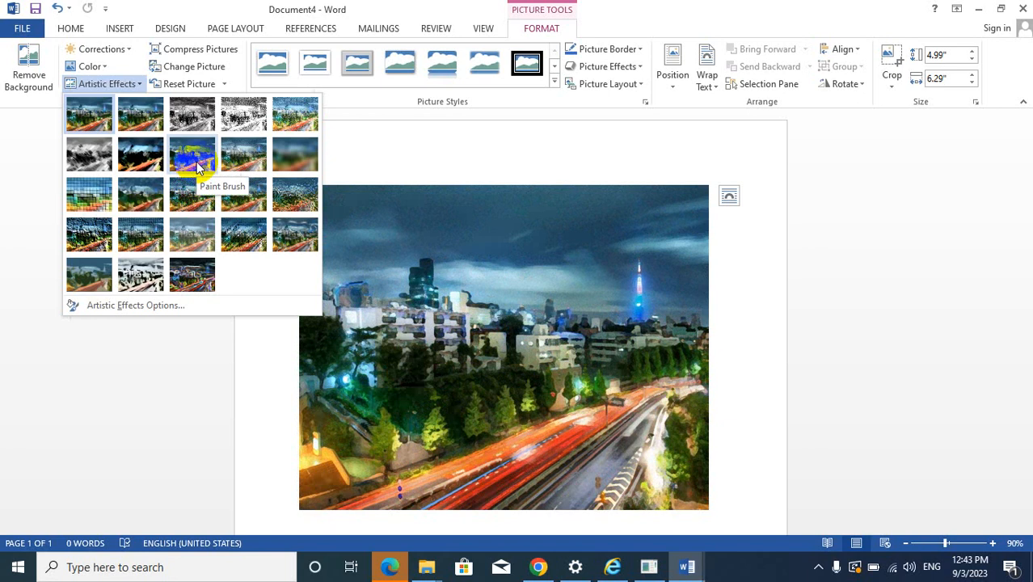
click(422, 215)
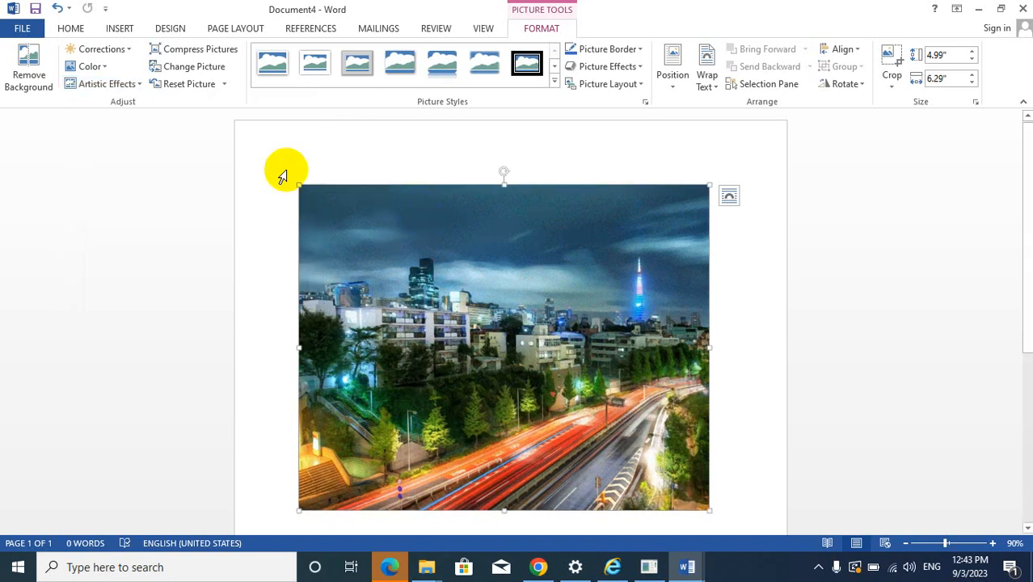
- Compress only this picture at the document resolution, and replace it with Cities_City_at_night from the Photo folder
click(196, 49)
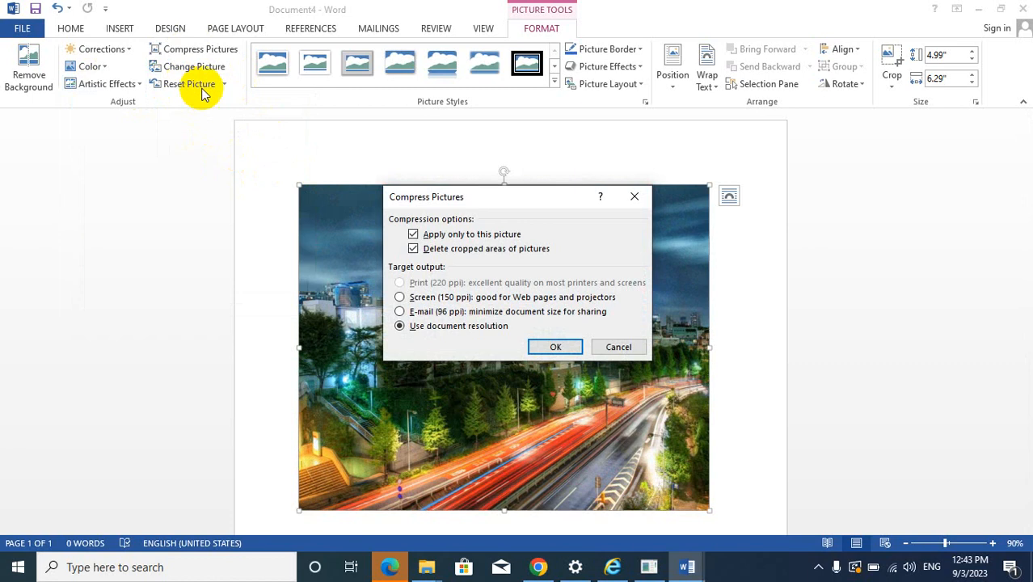
click(555, 348)
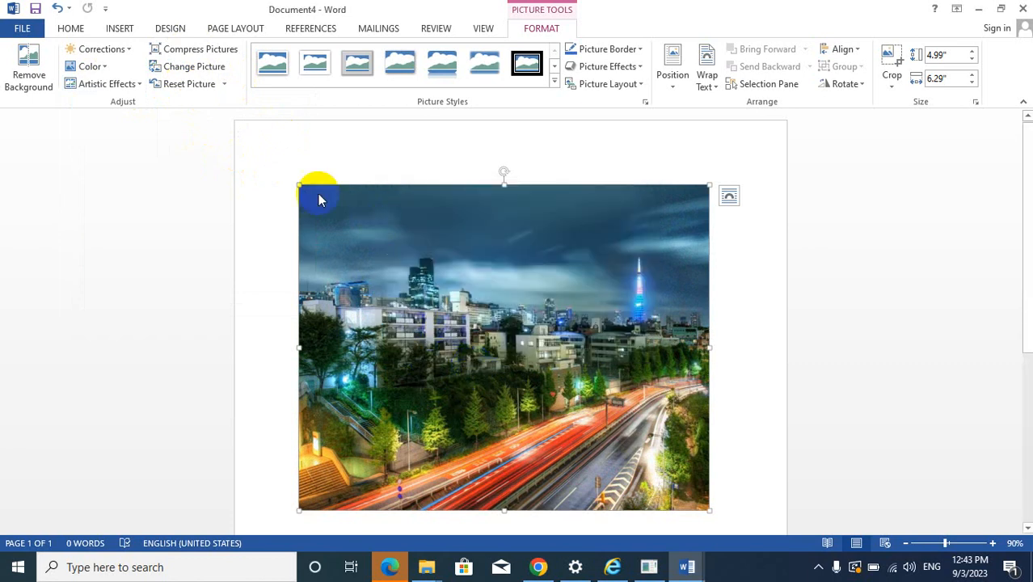
click(194, 66)
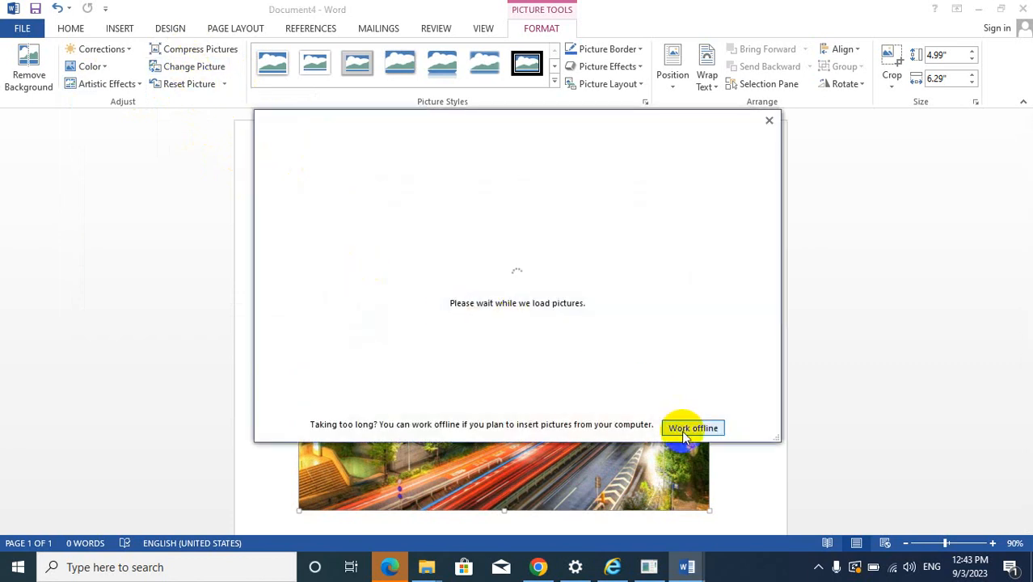
click(692, 428)
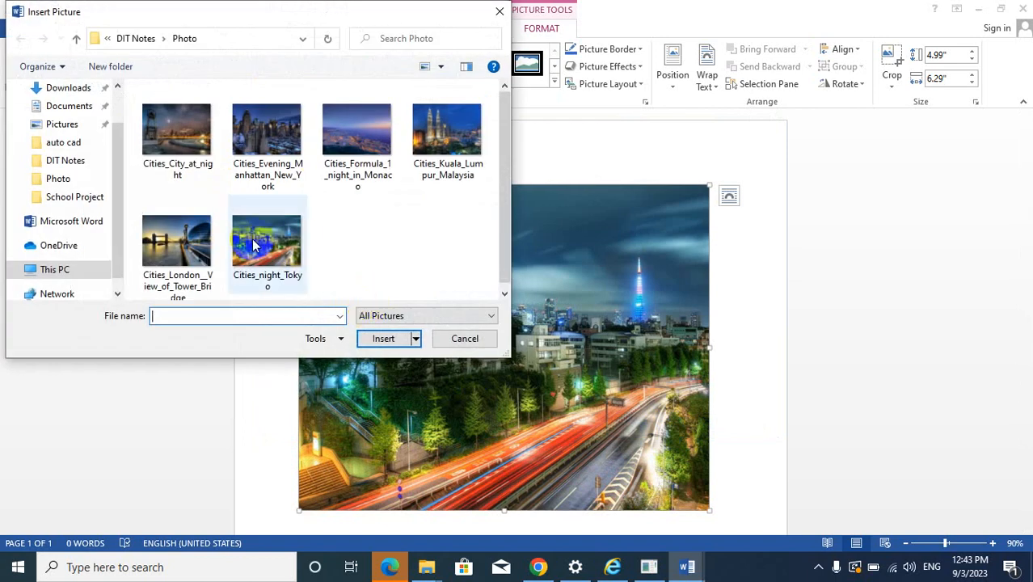
double_click(177, 131)
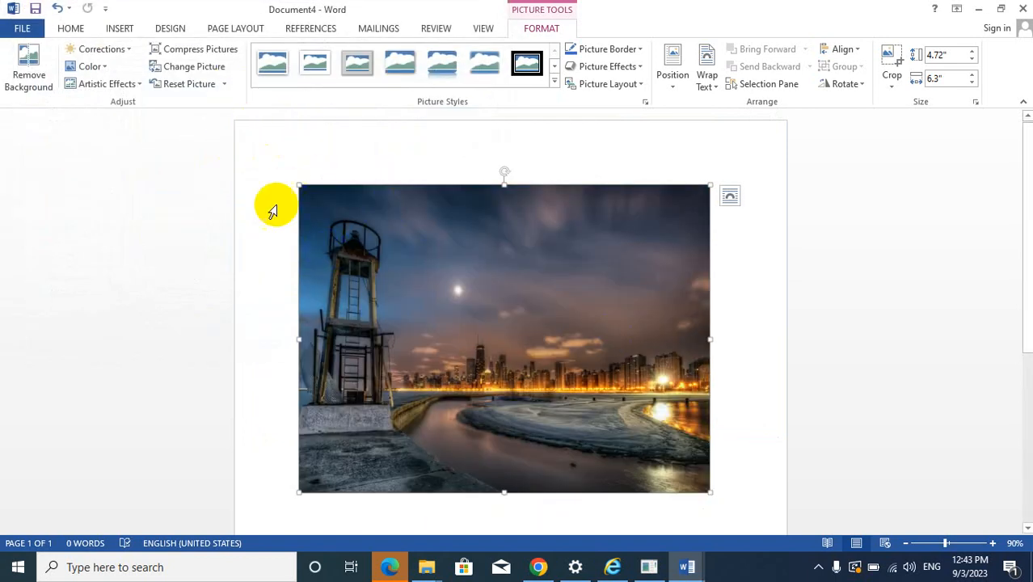
- Try a grayscale pencil artistic effect on the night city picture, and reset the picture's formatting while keeping its size
click(120, 83)
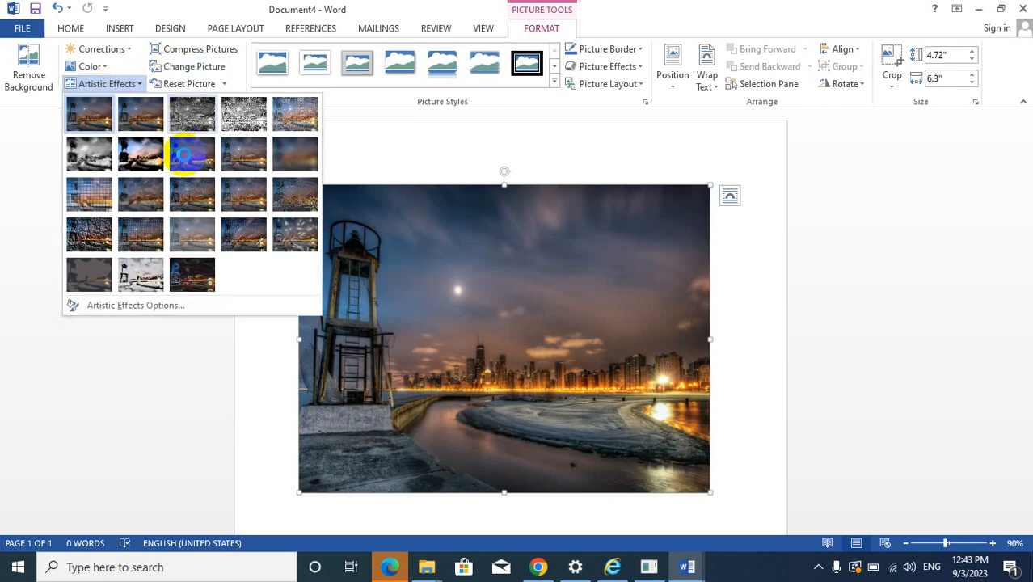
click(326, 322)
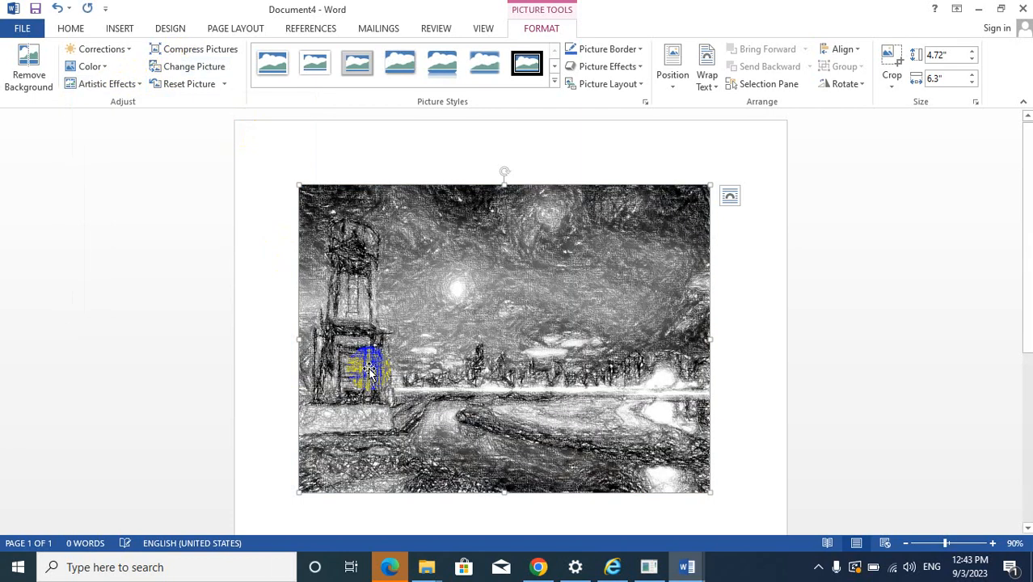
click(225, 85)
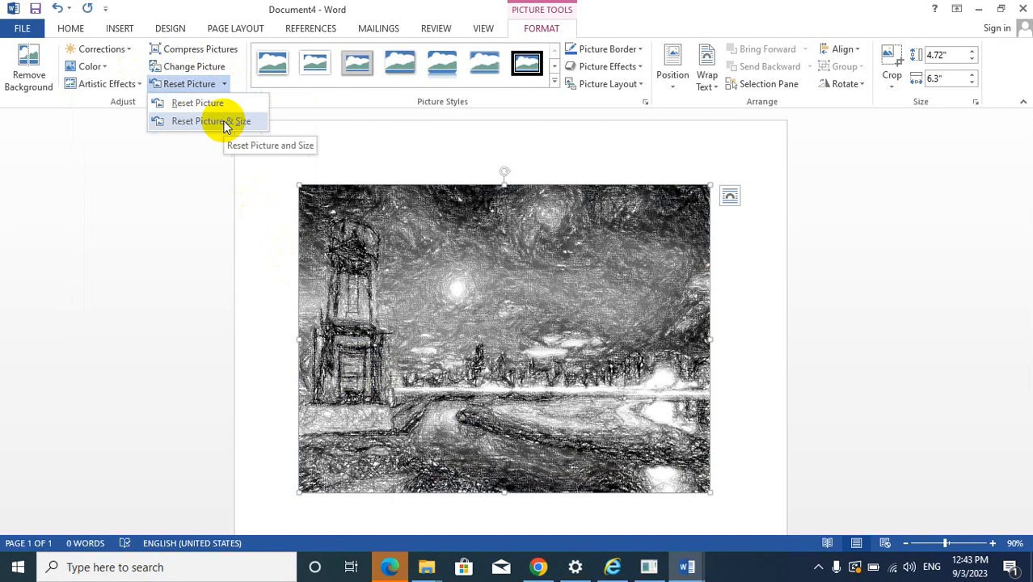
click(209, 102)
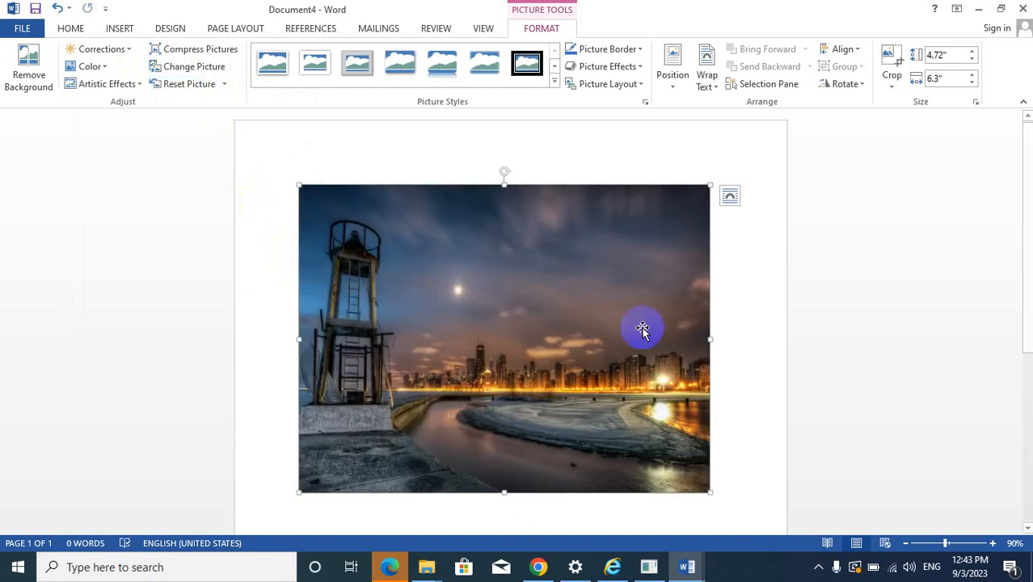
- Apply the black double-line frame picture style to the night city picture
click(554, 84)
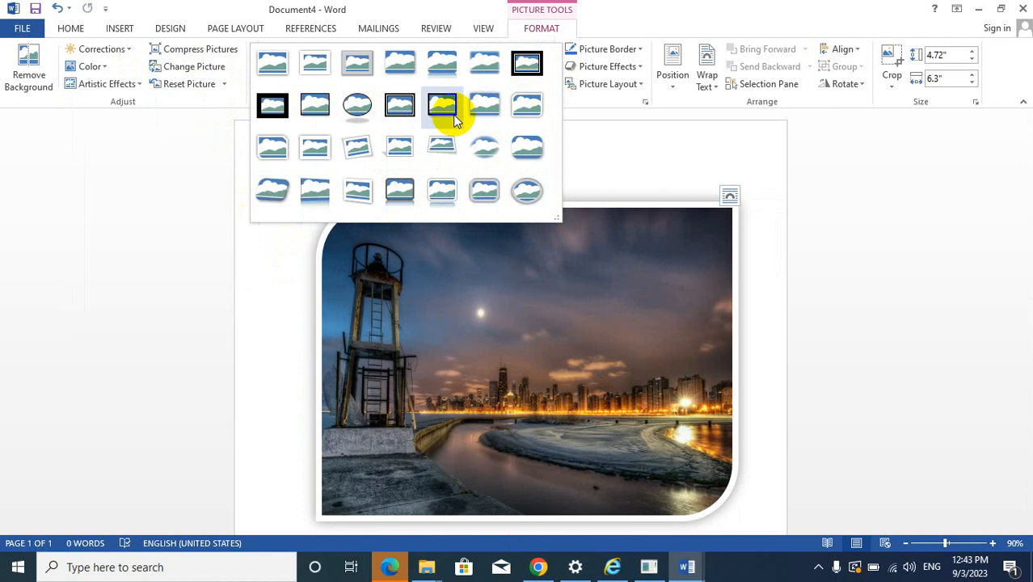
click(400, 118)
- Try a dashed line for the picture's border, and set the picture to no outline
click(618, 50)
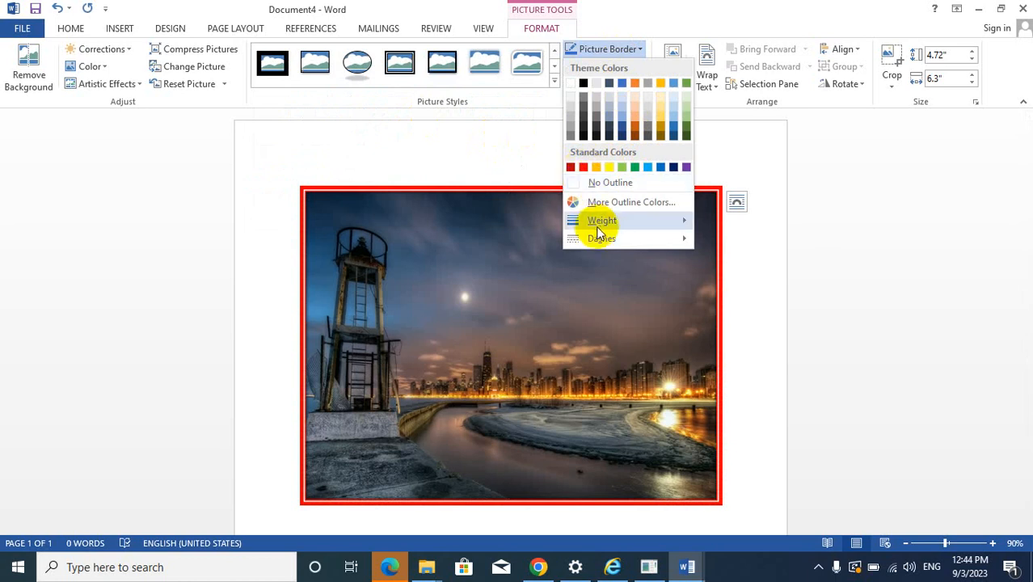
mouse_move(619, 221)
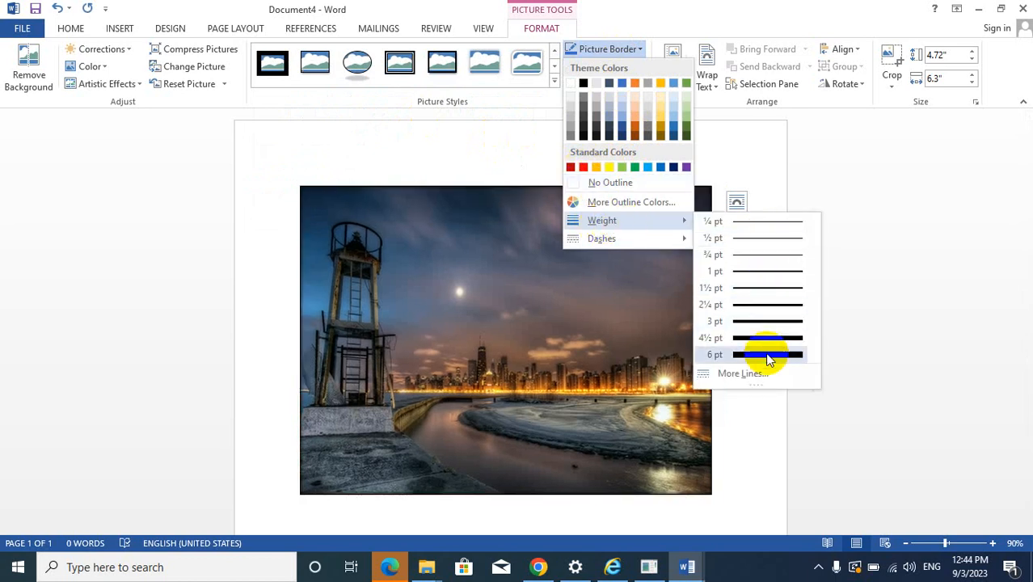
mouse_move(686, 241)
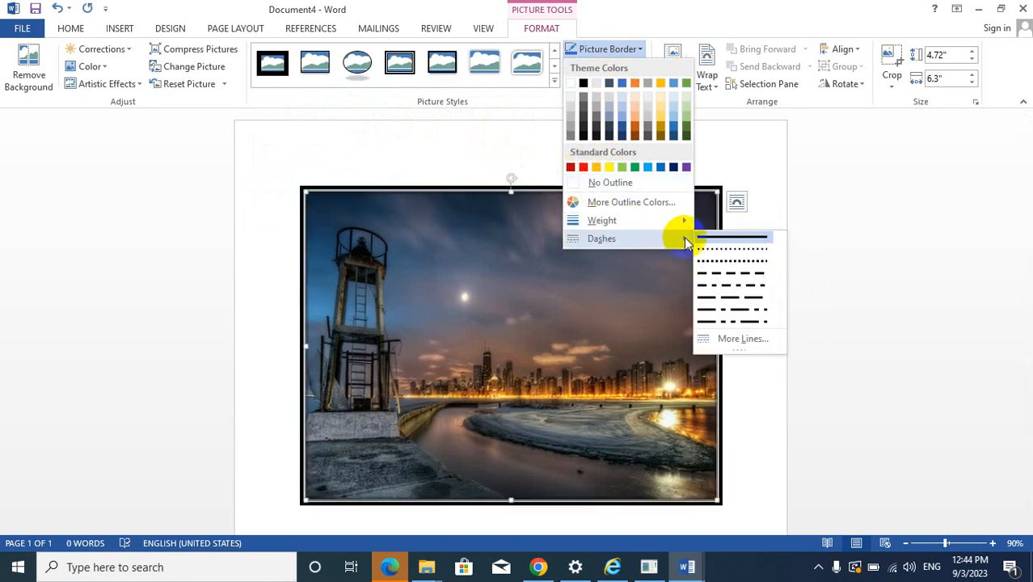
click(732, 273)
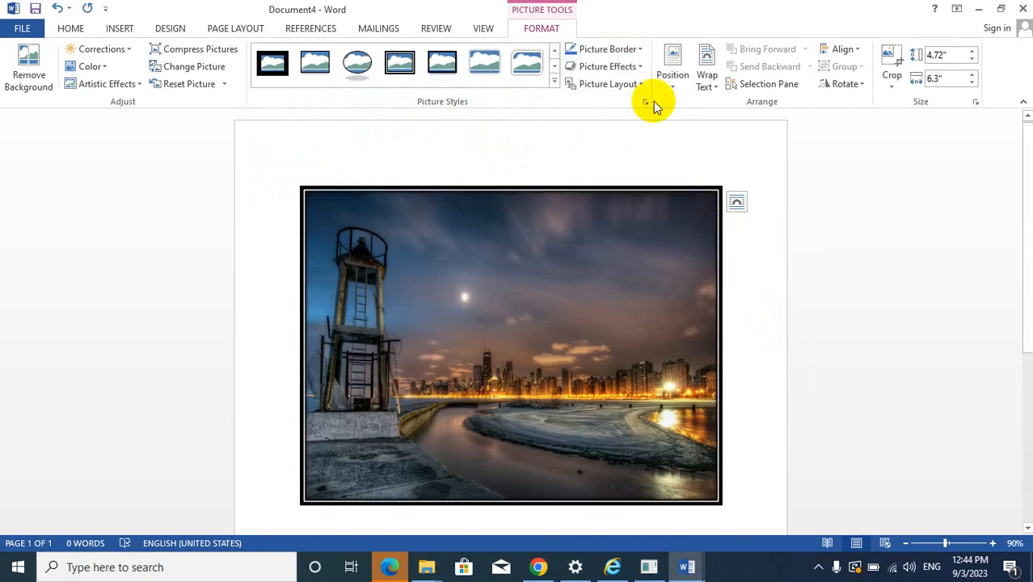
click(630, 47)
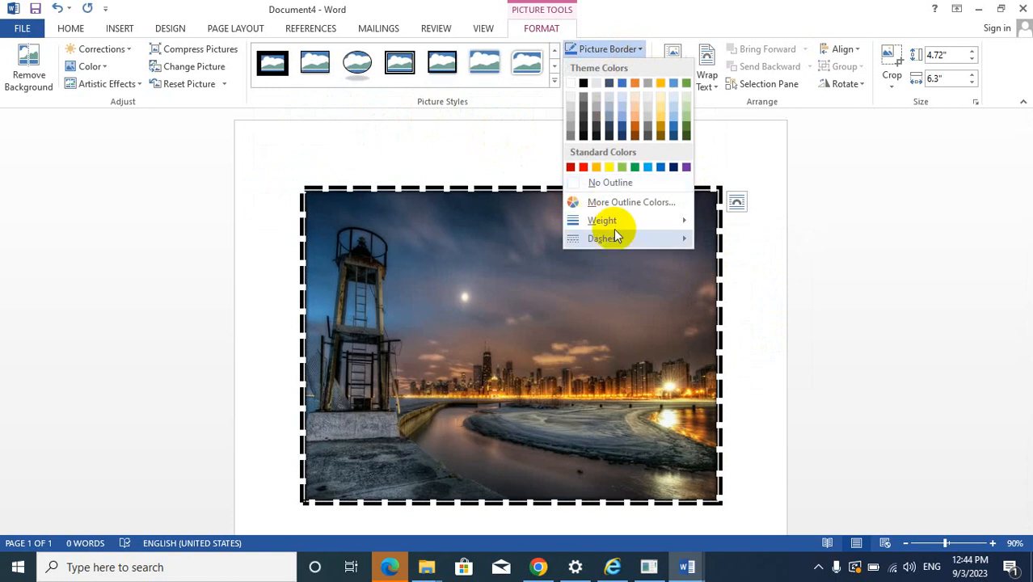
click(603, 184)
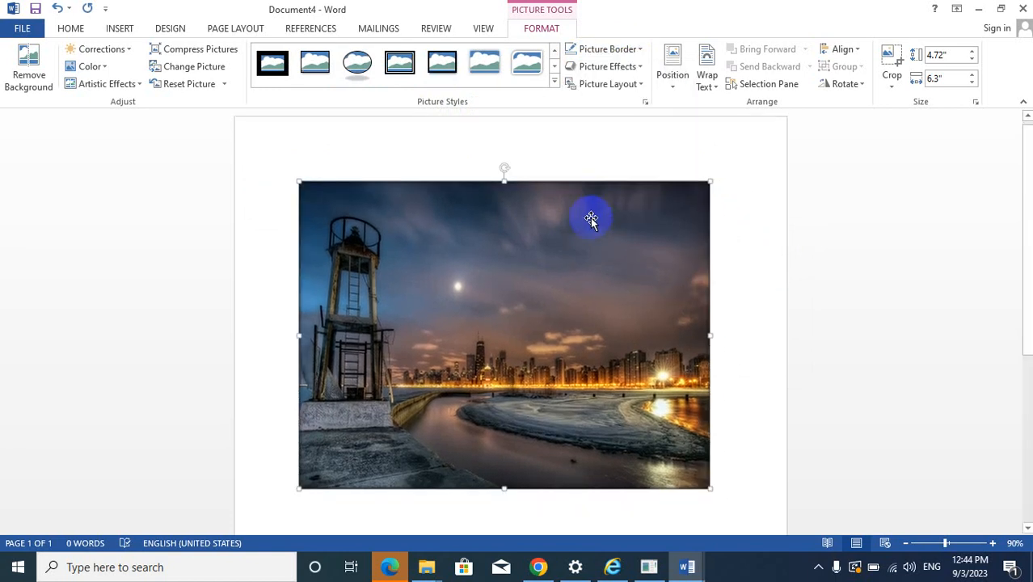
- Preview the preset, shadow, reflection, glow, soft edges and bevel effects on the night city picture
scroll(591, 219, down, 2)
click(606, 66)
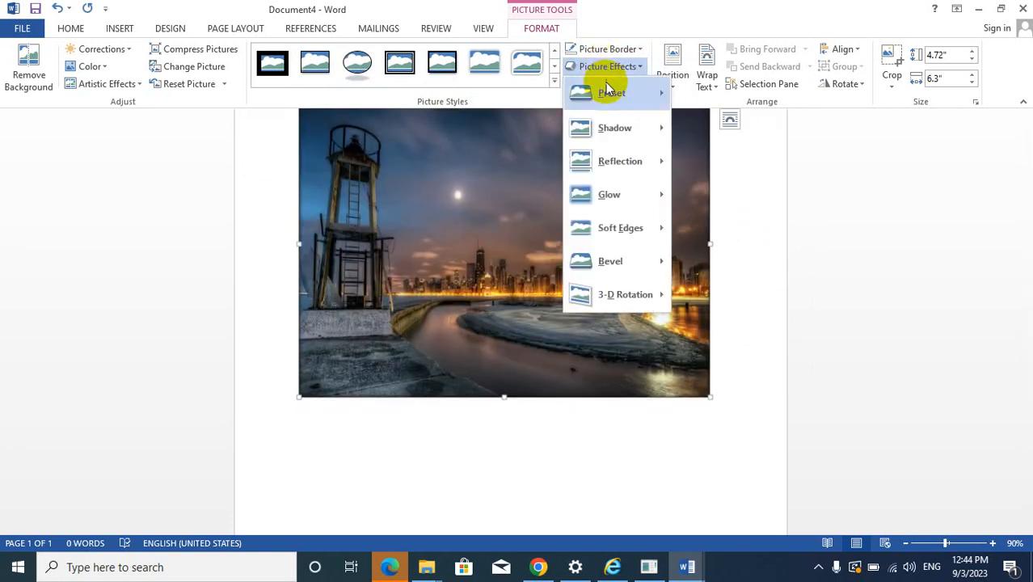
mouse_move(647, 96)
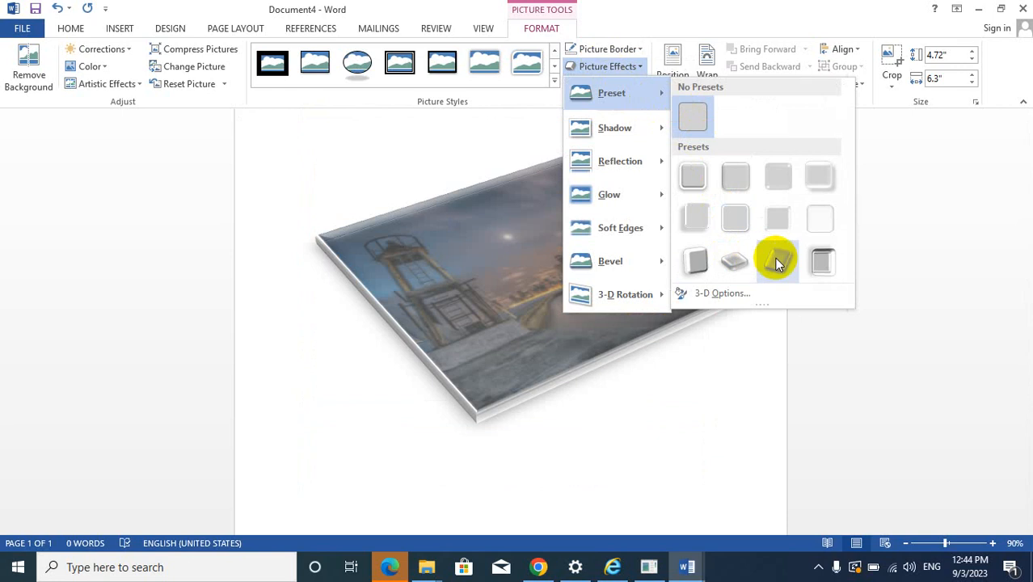
mouse_move(649, 126)
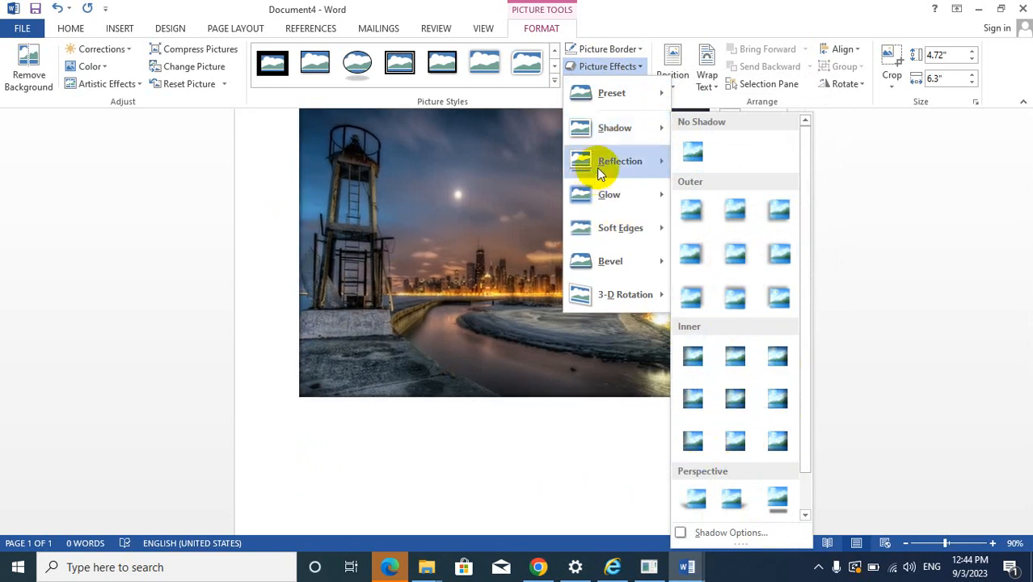
mouse_move(605, 160)
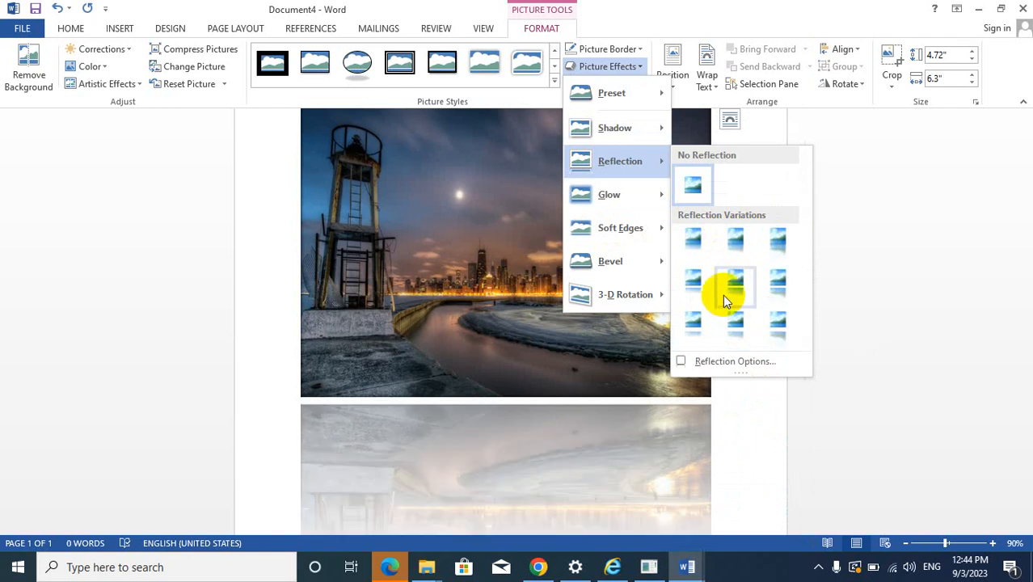
mouse_move(643, 191)
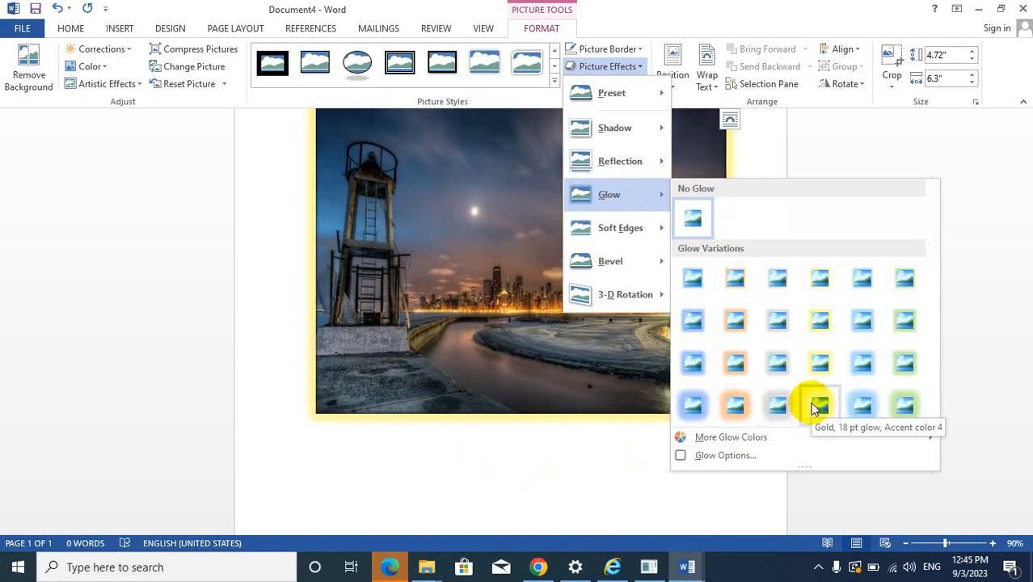
mouse_move(747, 440)
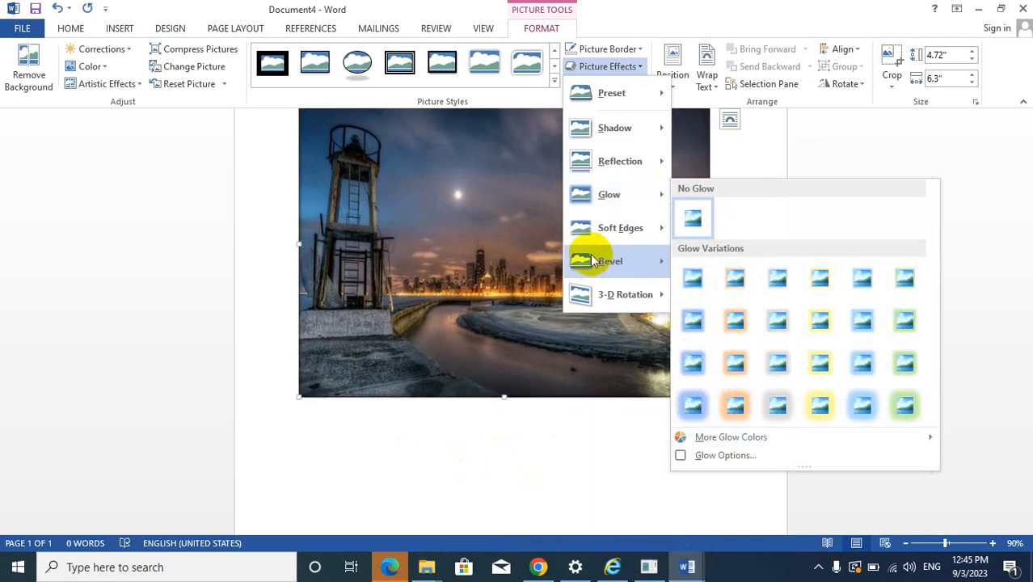
mouse_move(634, 222)
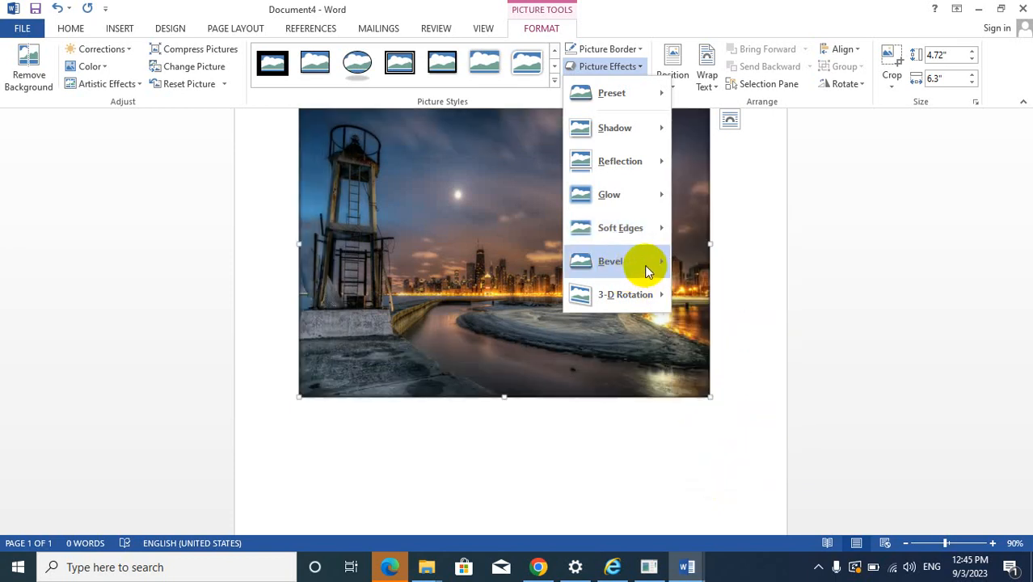
mouse_move(644, 263)
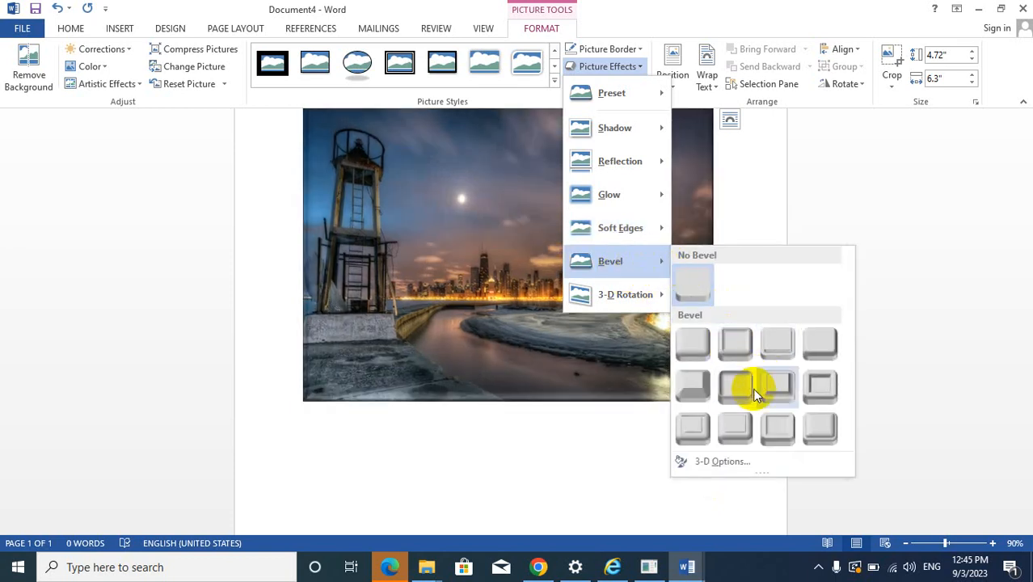
- Try a tilted 3-D preset effect on the night city picture, and set its 3-D rotation to No Rotation
mouse_move(624, 91)
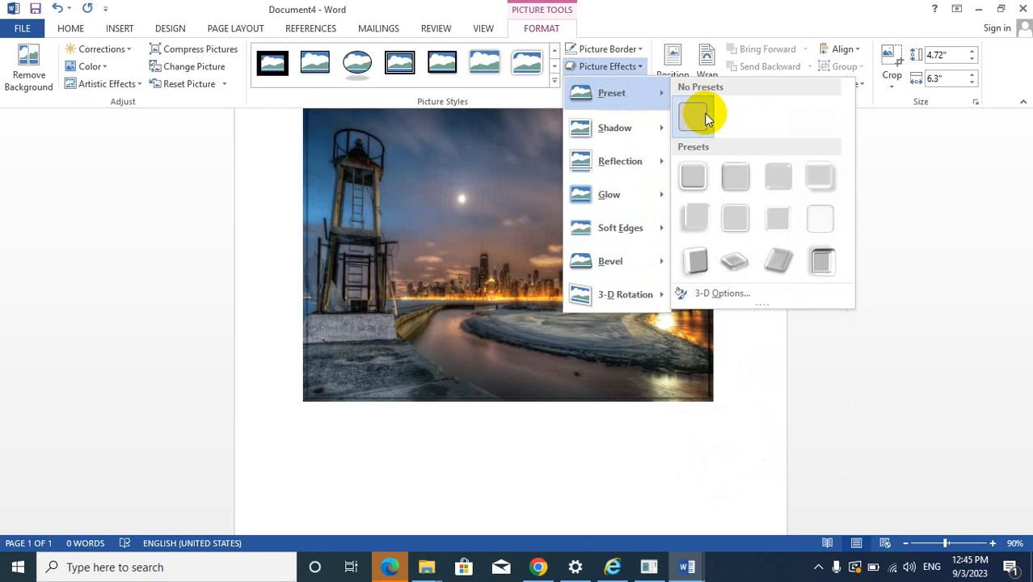
click(733, 259)
click(615, 66)
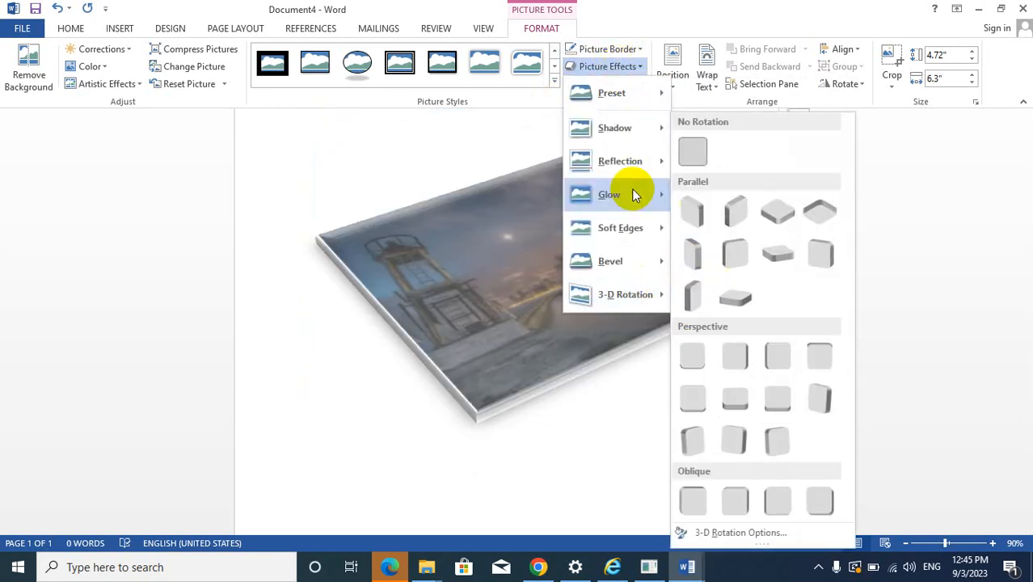
mouse_move(631, 270)
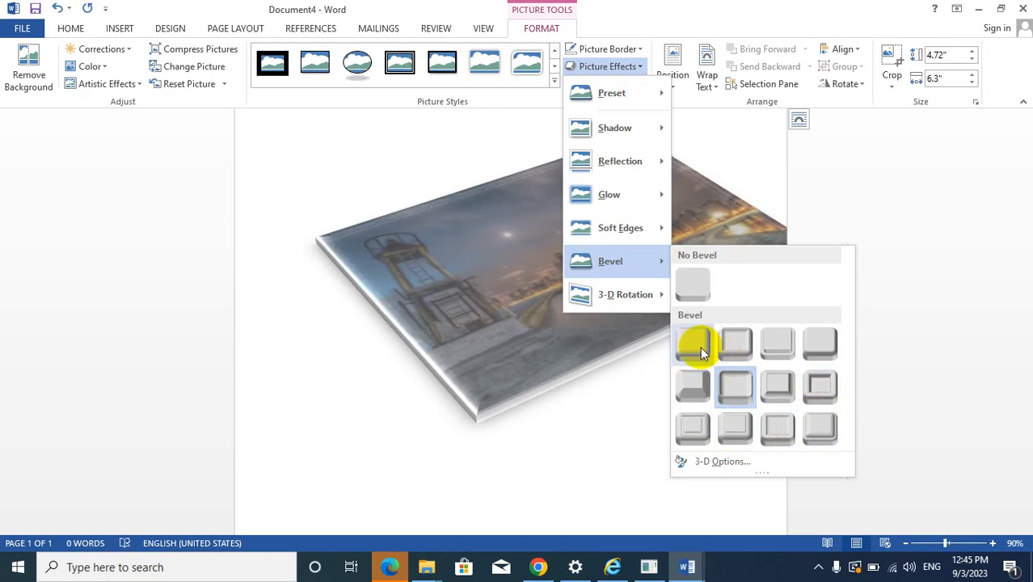
mouse_move(651, 295)
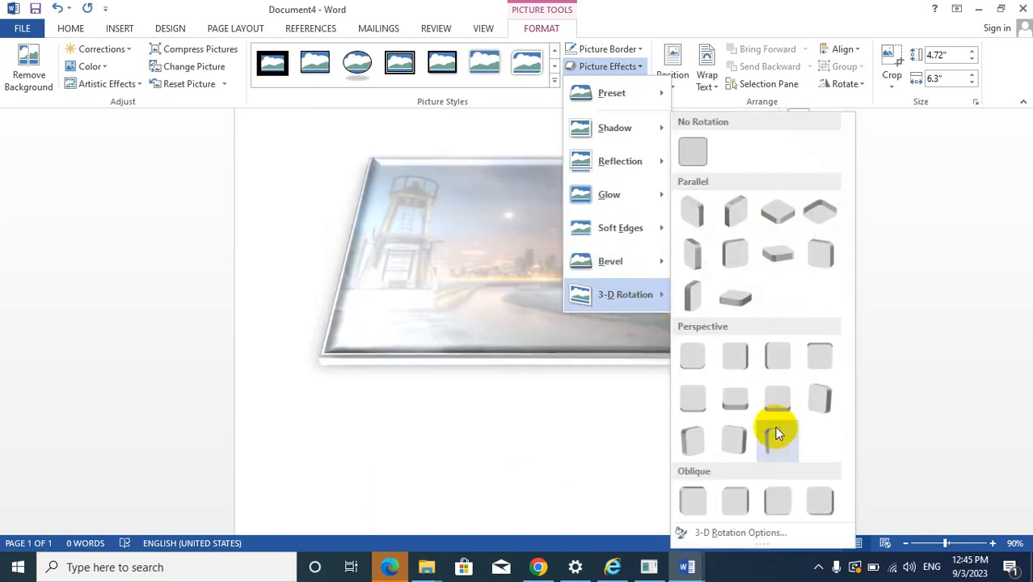
click(693, 156)
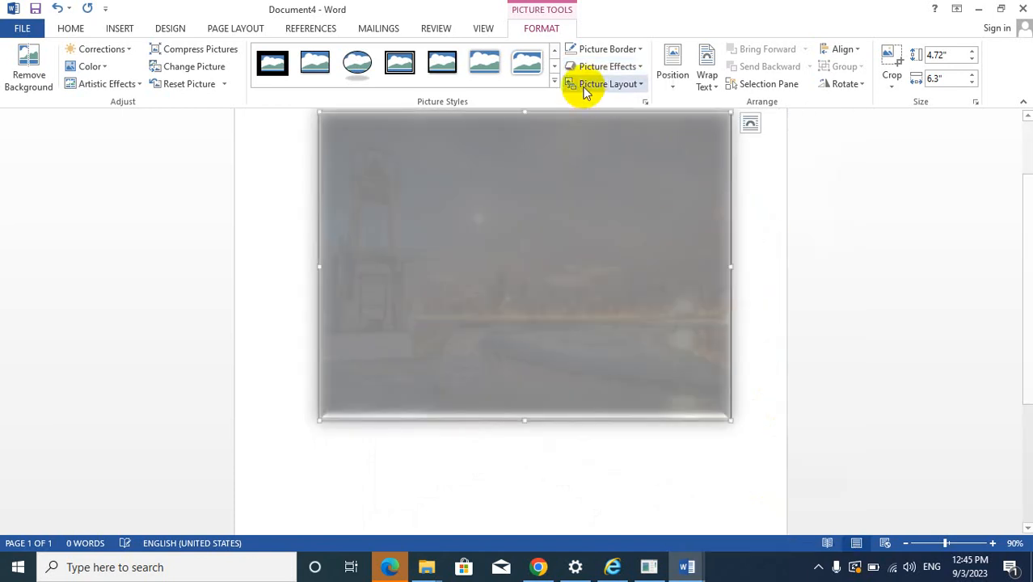
- Set the night city picture's preset effect to No Presets
click(638, 84)
click(639, 66)
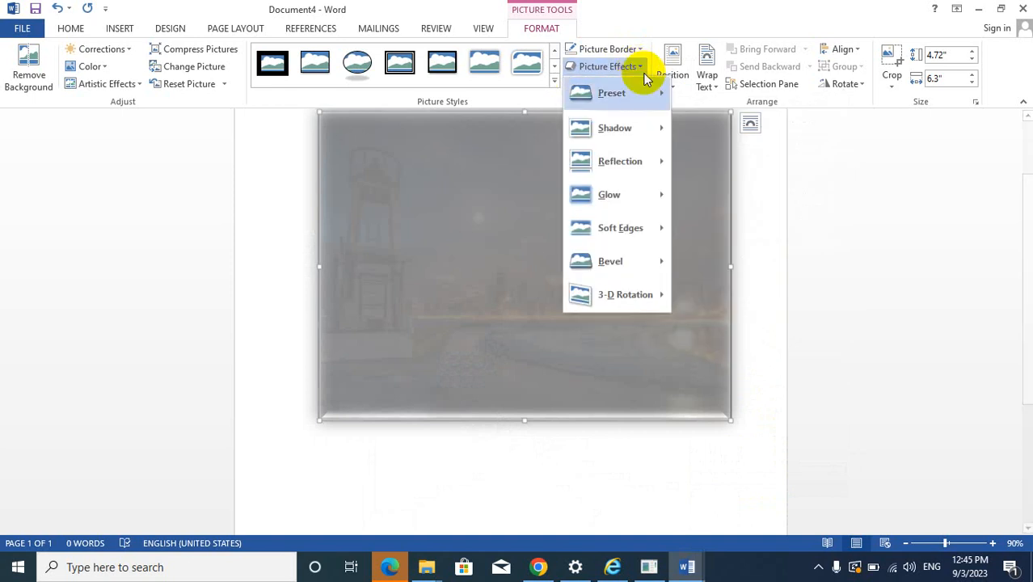
mouse_move(672, 100)
click(690, 130)
click(692, 134)
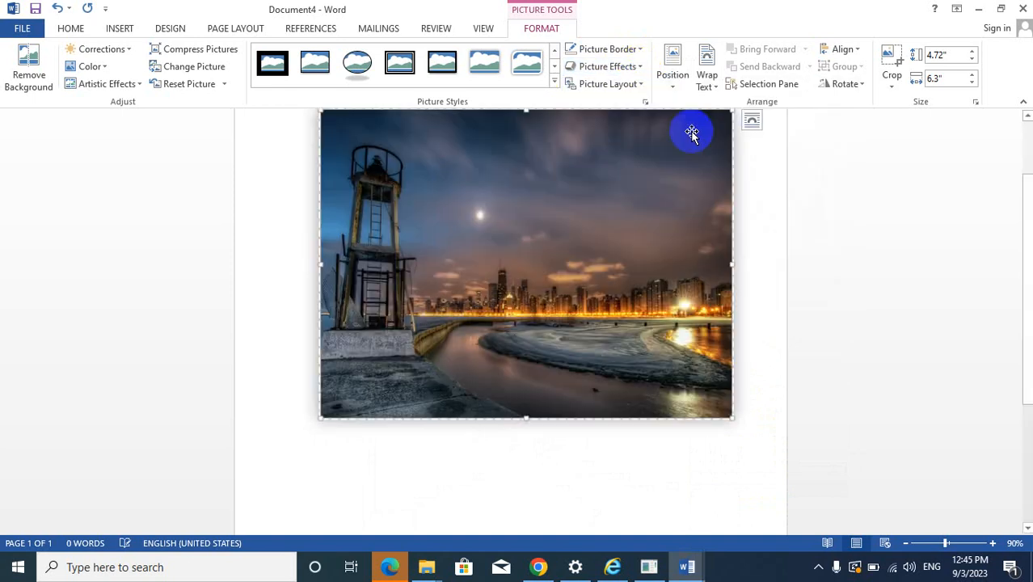
- Convert the night city picture to the Circular Picture Callout layout and caption it ULA
click(623, 86)
click(620, 120)
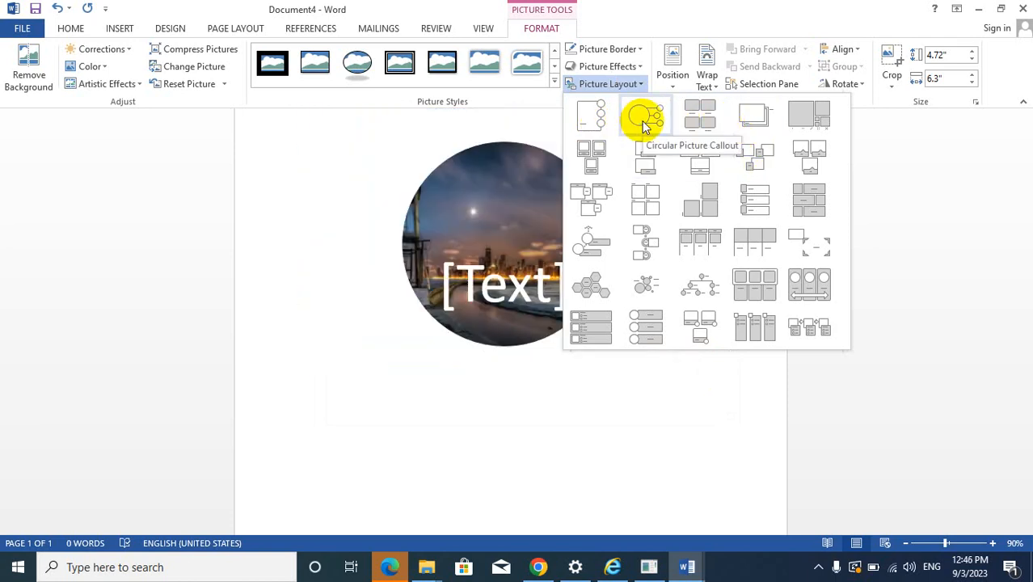
click(644, 123)
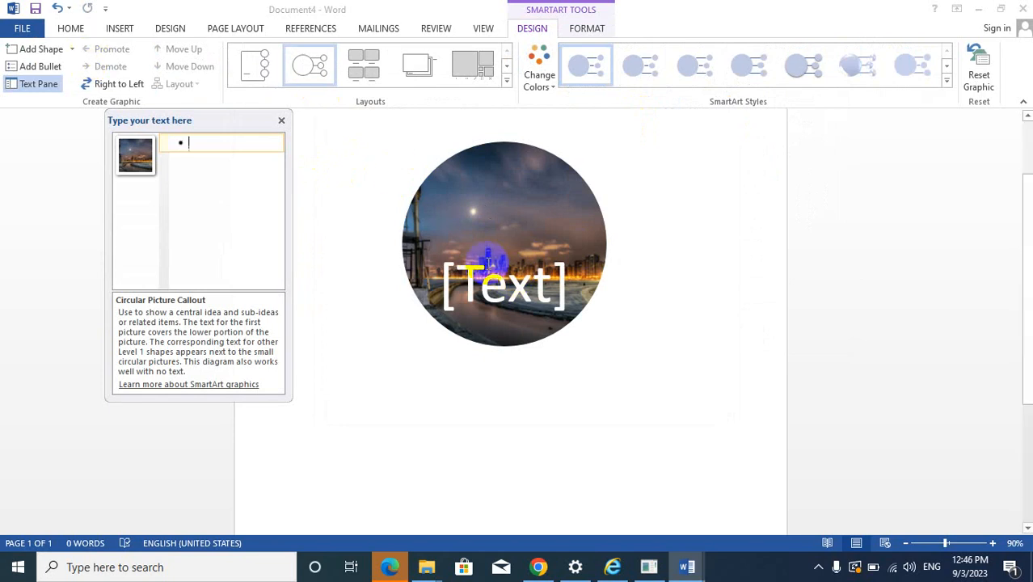
click(505, 284)
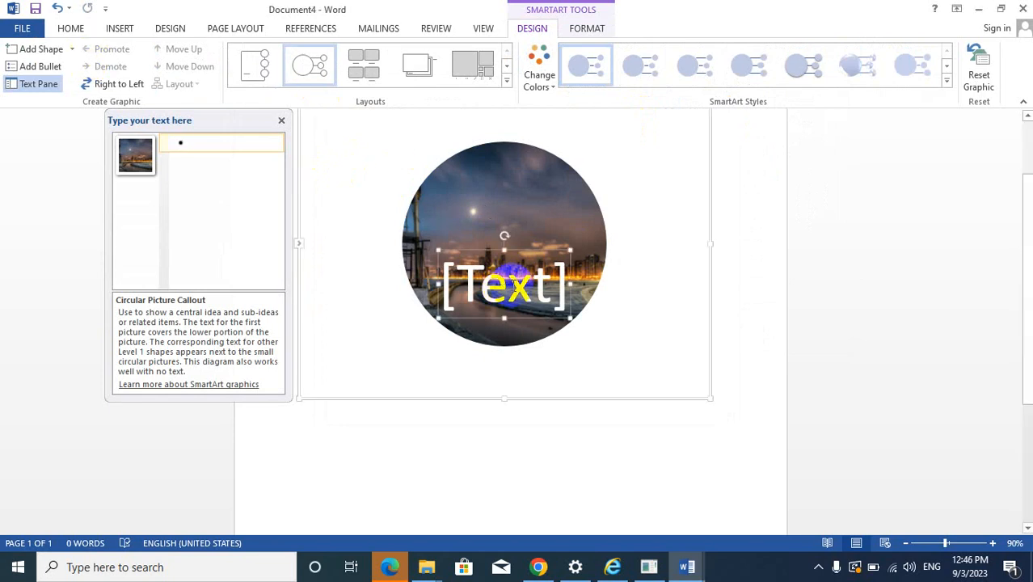
text(ULA)
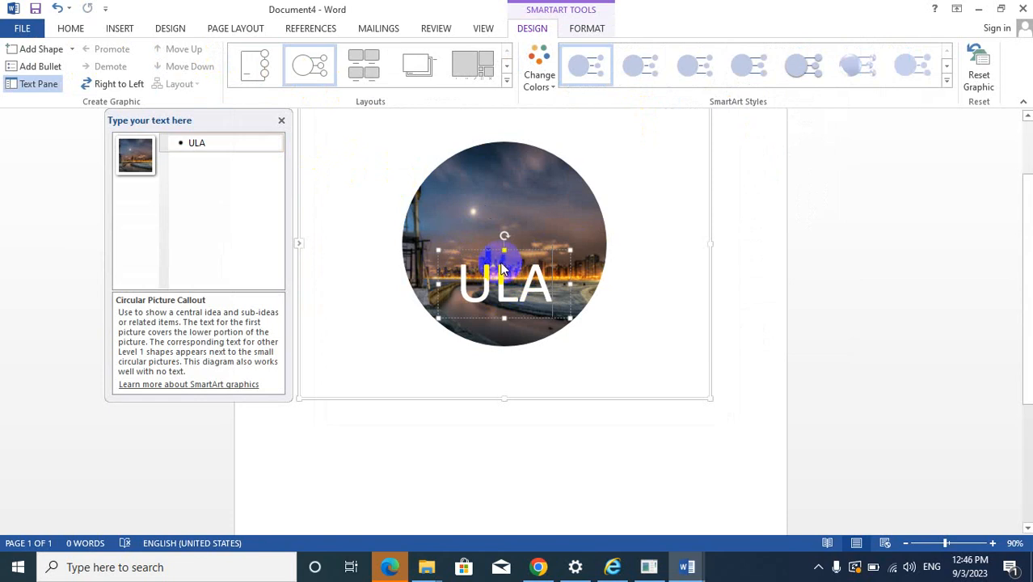
click(705, 393)
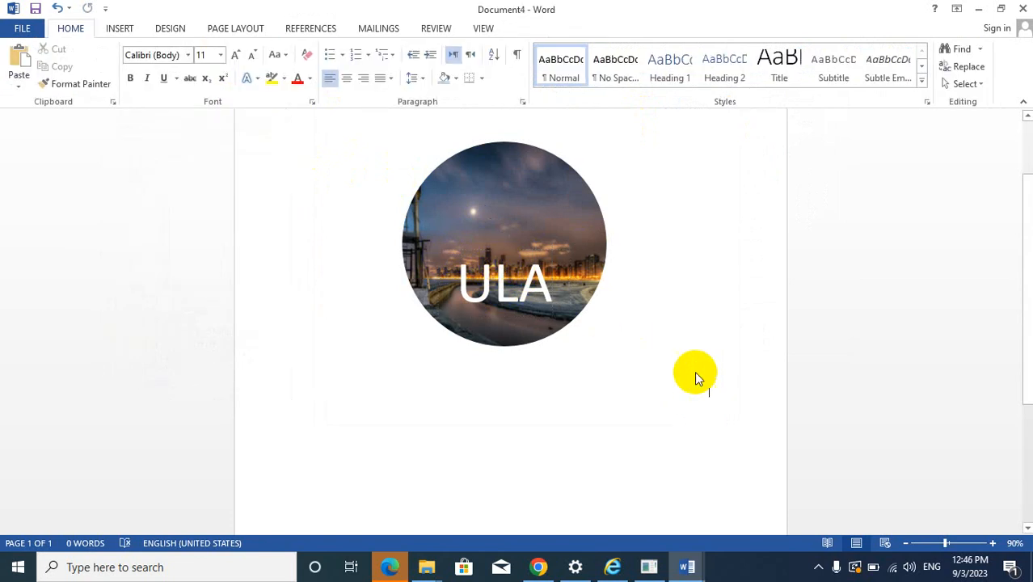
- Enlarge the SmartArt graphic's frame and add five small picture circles beside the main picture
click(641, 323)
drag(707, 401, 753, 440)
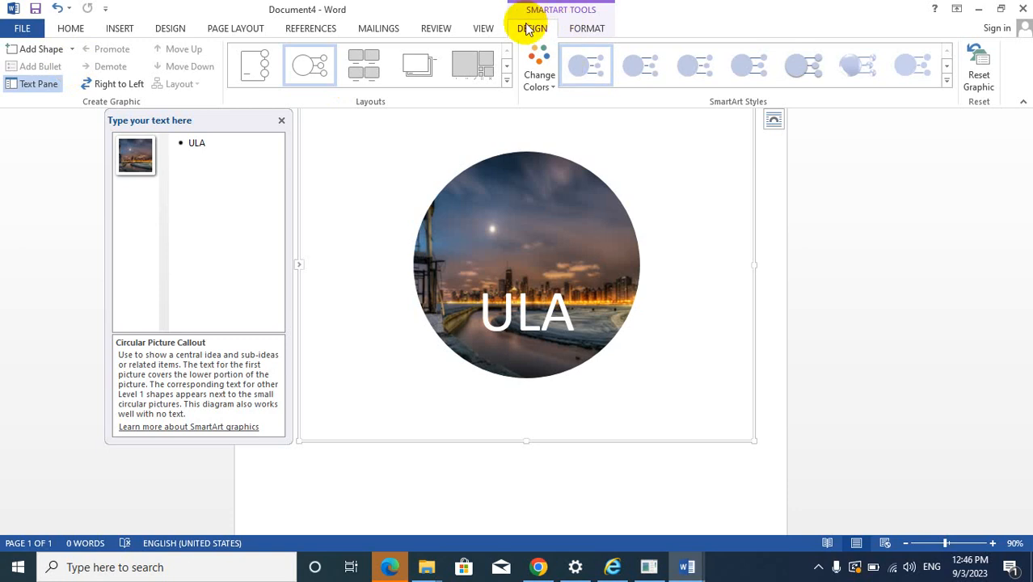
click(41, 50)
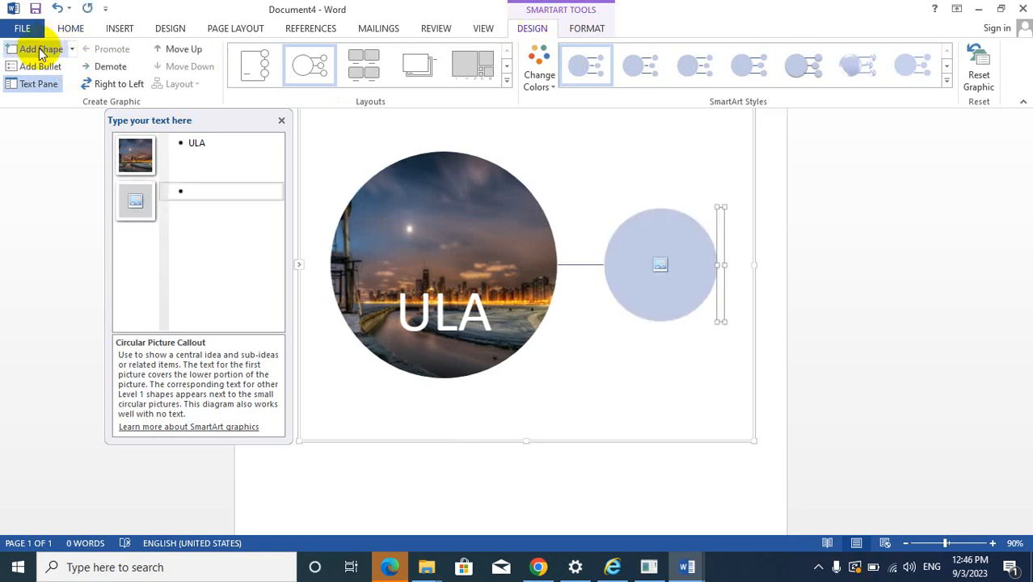
click(40, 50)
click(41, 50)
click(40, 51)
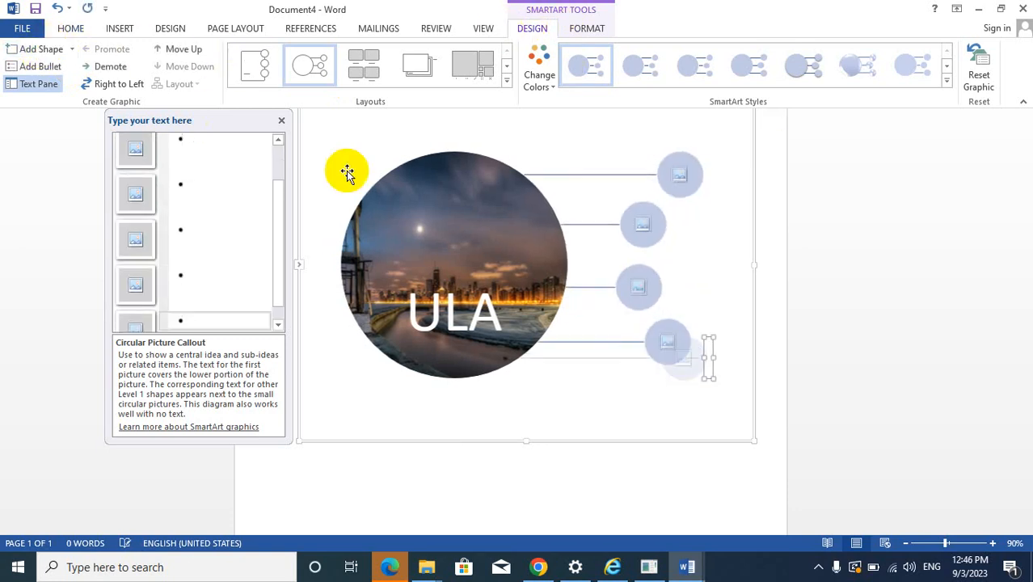
- Insert a blue night skyline picture from a file into the uppermost small circle
click(683, 174)
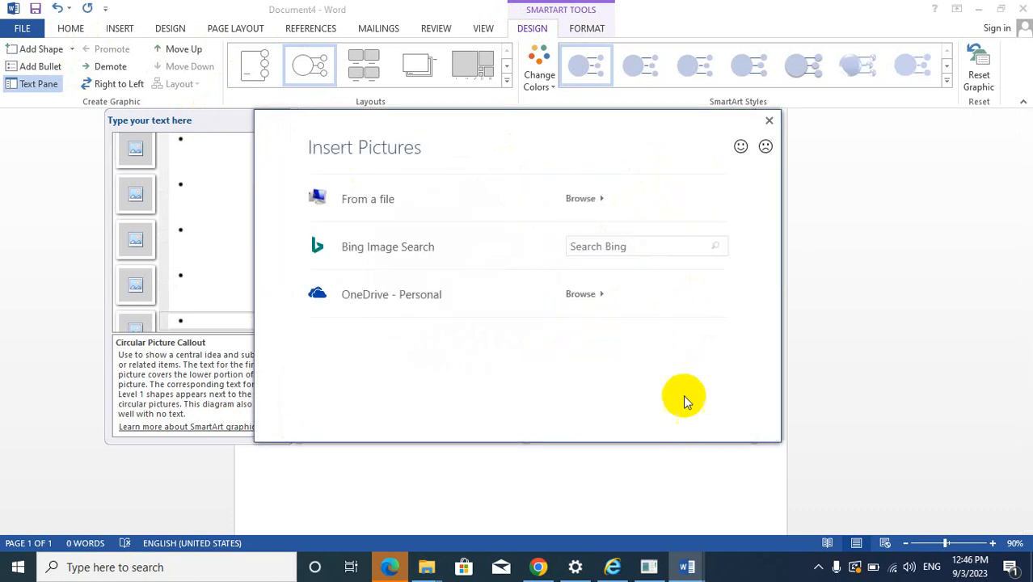
click(769, 120)
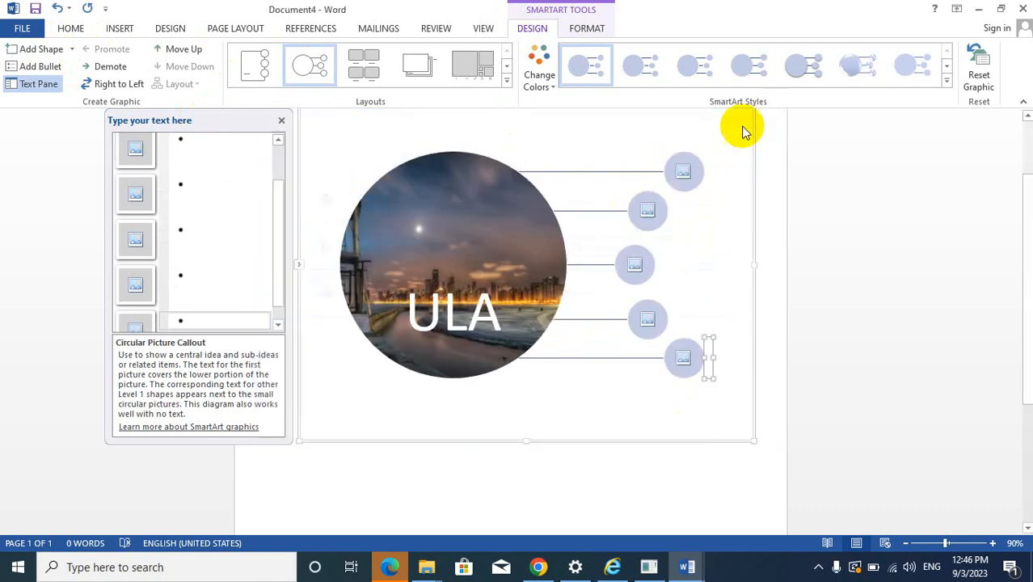
click(683, 174)
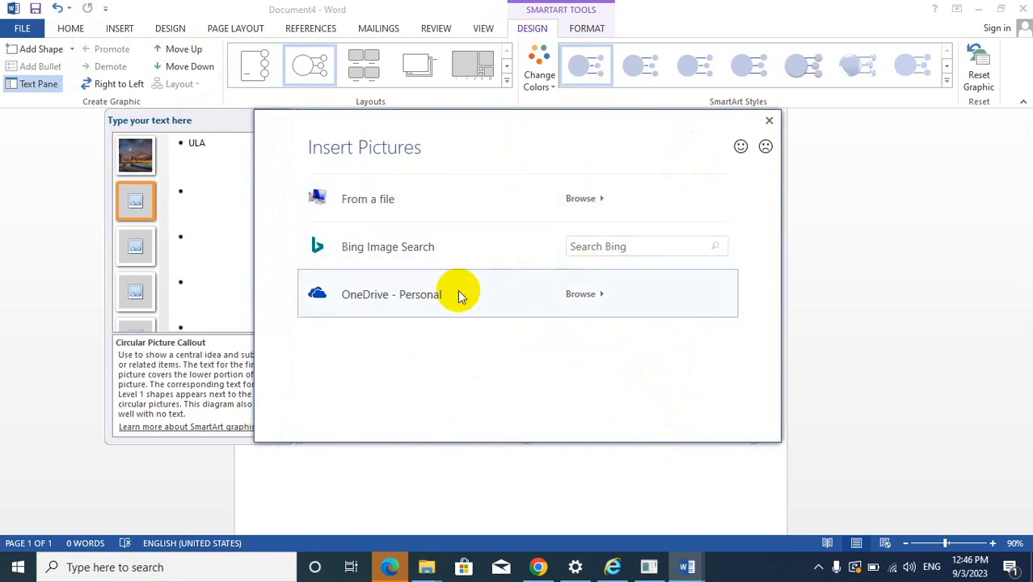
click(365, 202)
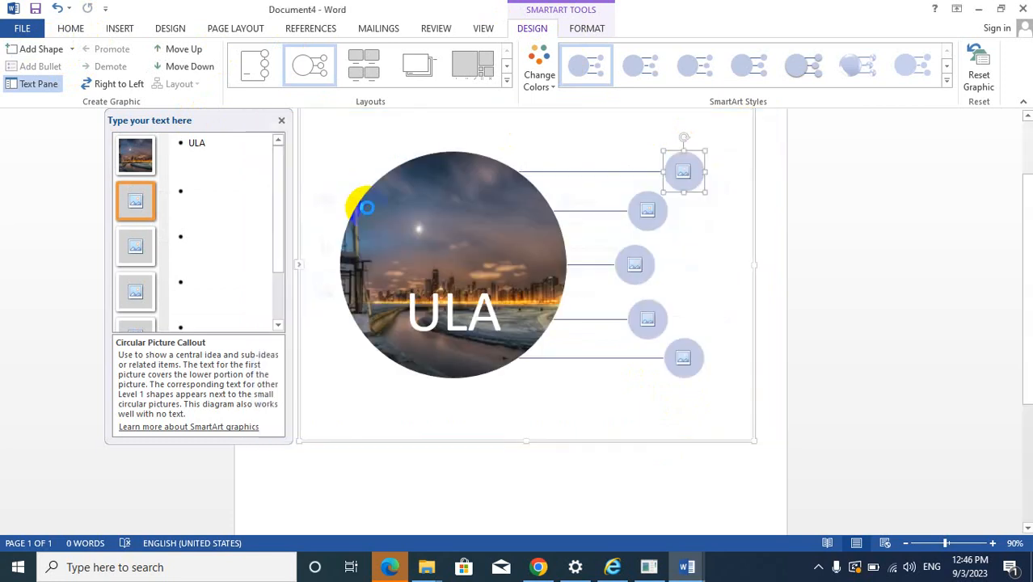
double_click(279, 170)
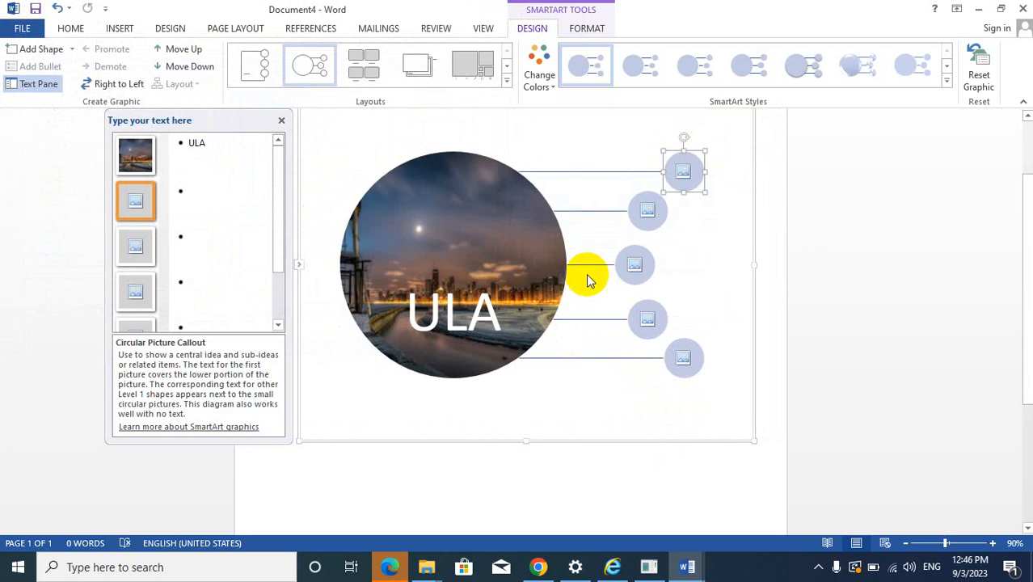
- Insert a green-toned picture from a file into the second small circle
click(653, 214)
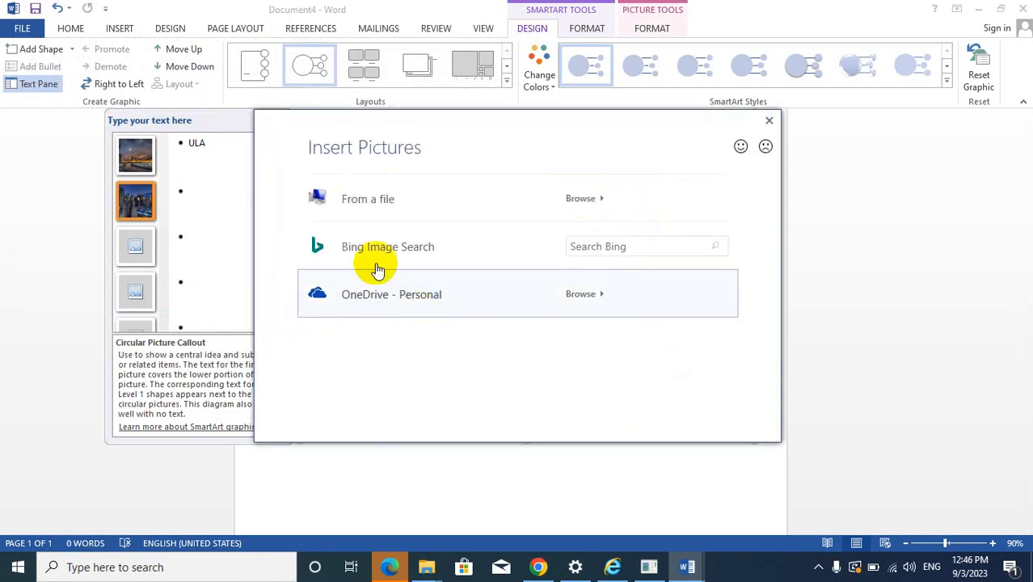
key(Escape)
double_click(271, 239)
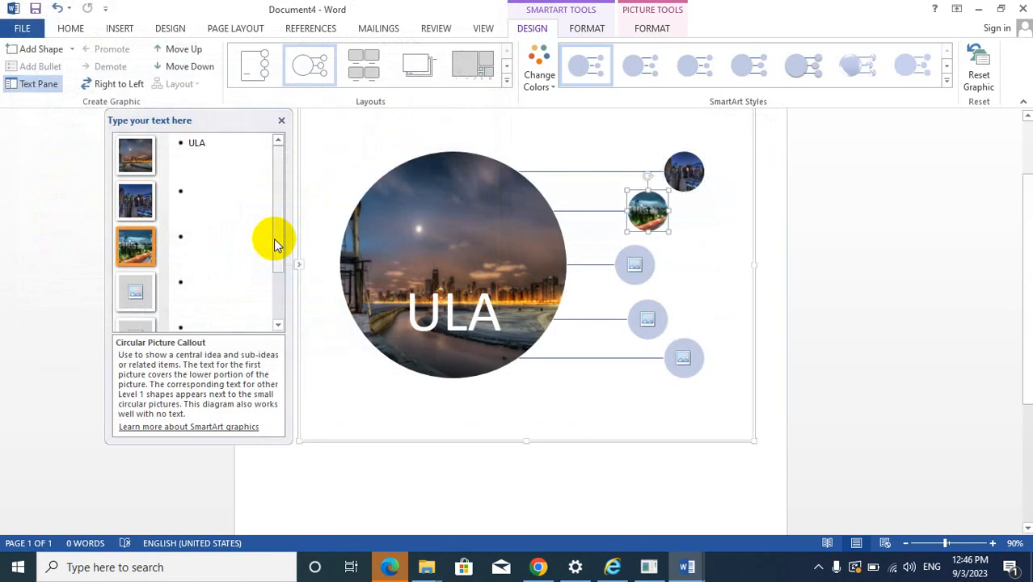
- Label the uppermost small picture CIT
click(193, 192)
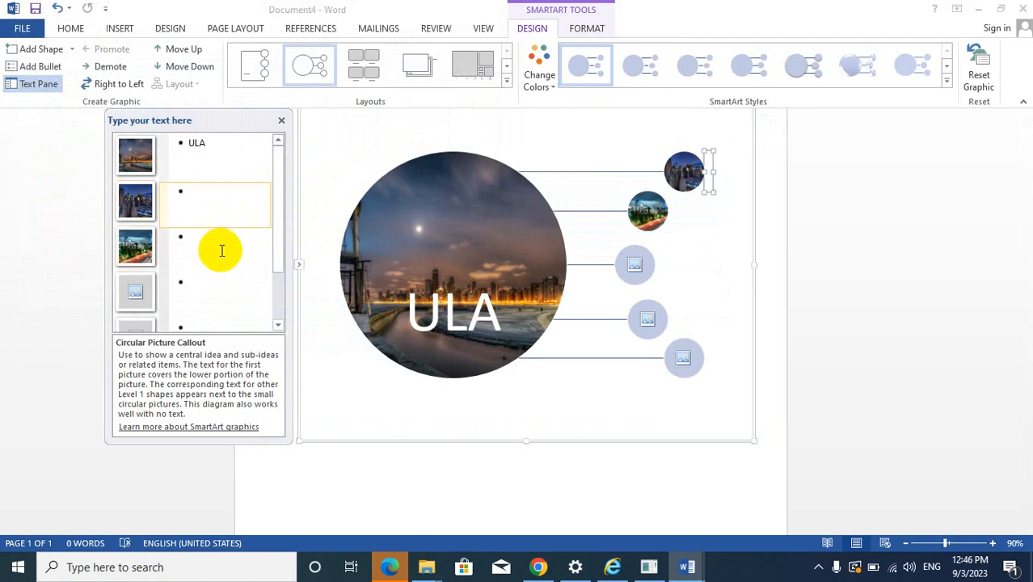
text(SIT)
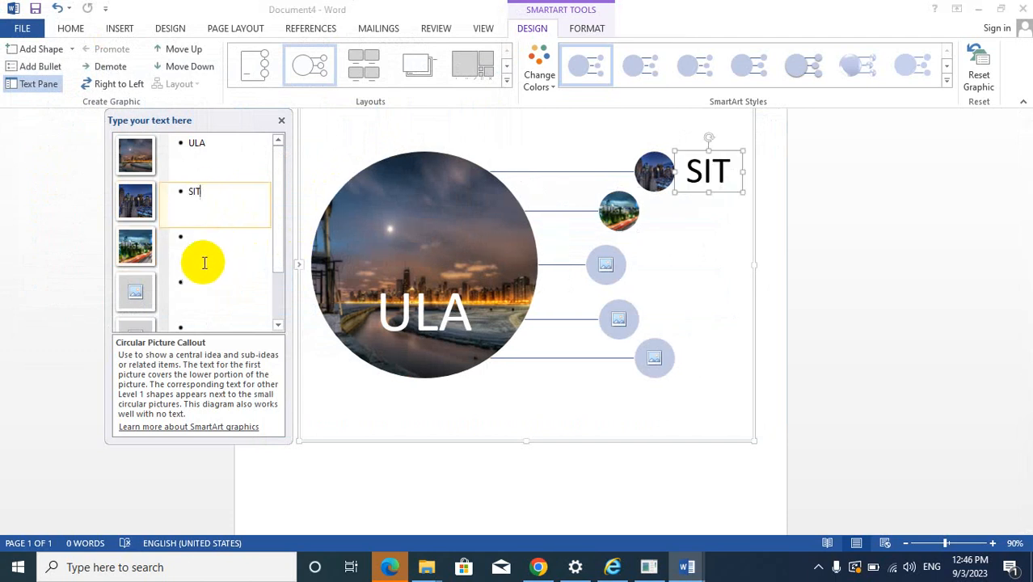
click(709, 172)
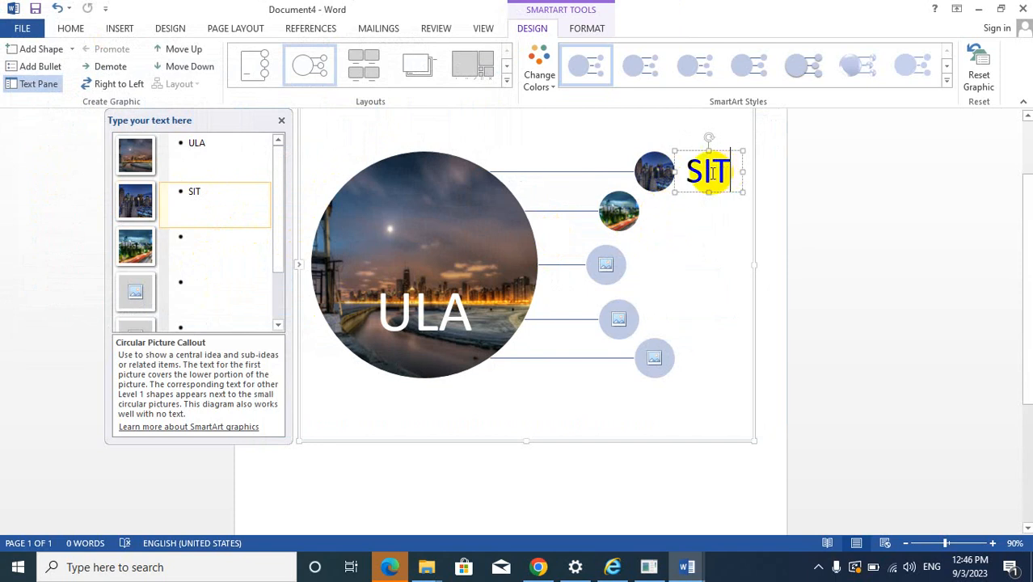
drag(706, 173, 687, 185)
text(C)
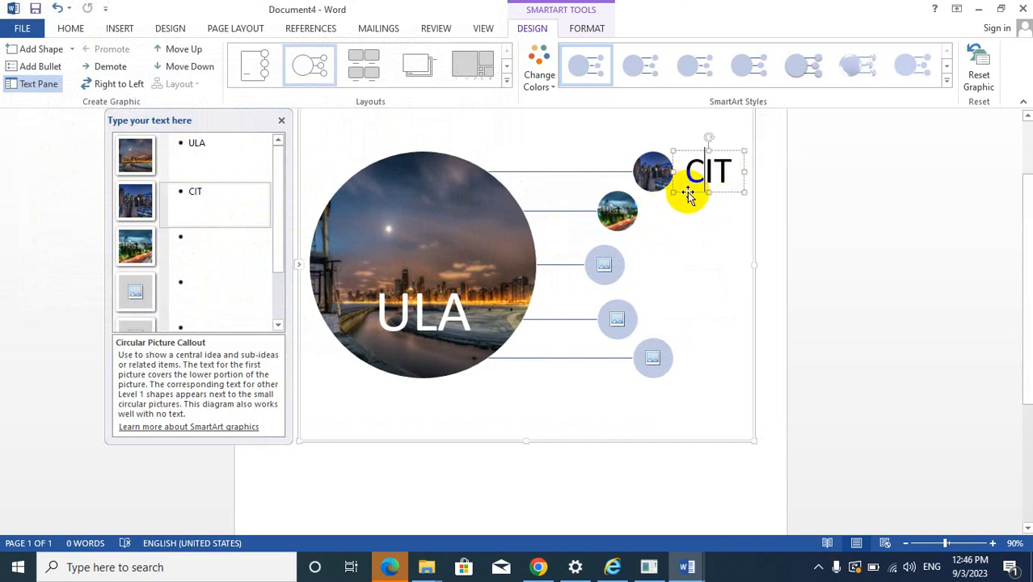
click(201, 242)
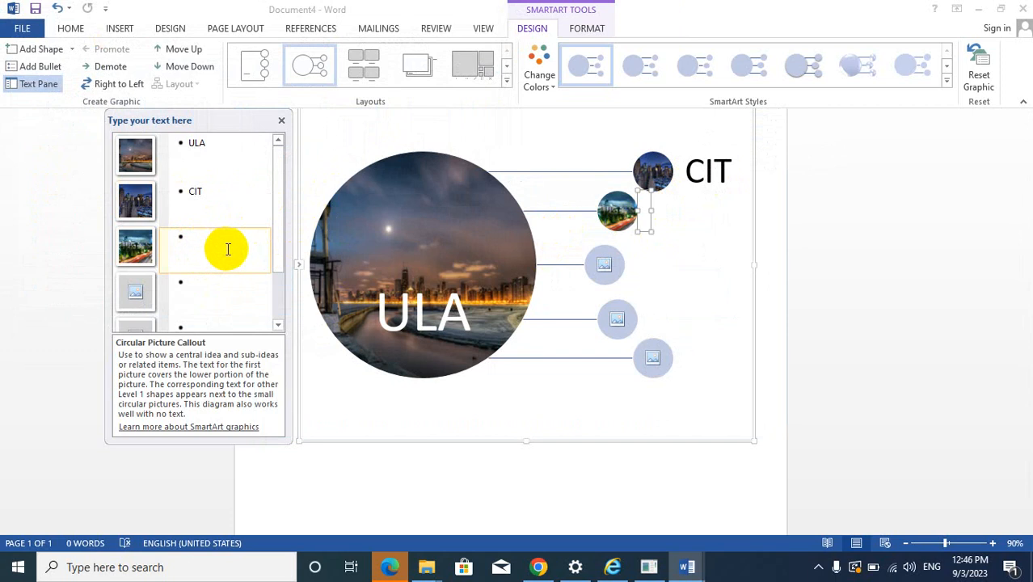
click(212, 194)
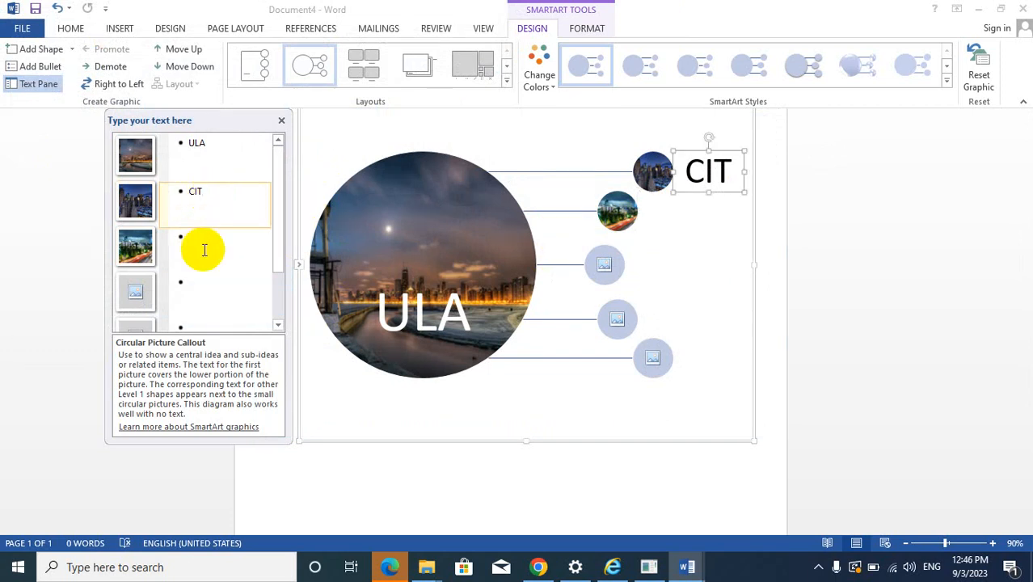
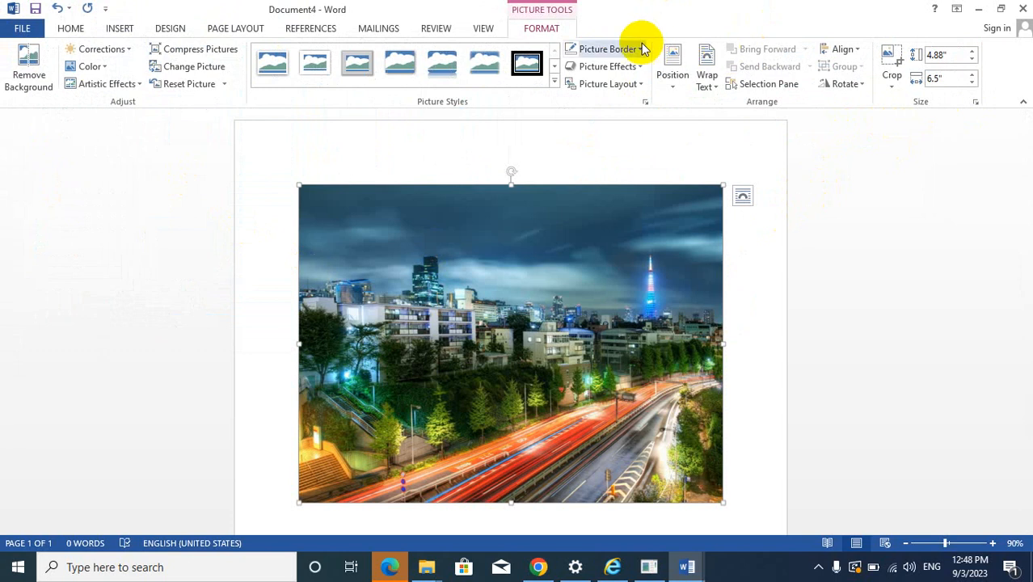
- Shrink the city night picture to about 1.49" by 1.98" and position it at the top center of the page with text wrapping
scroll(598, 312, down, 2)
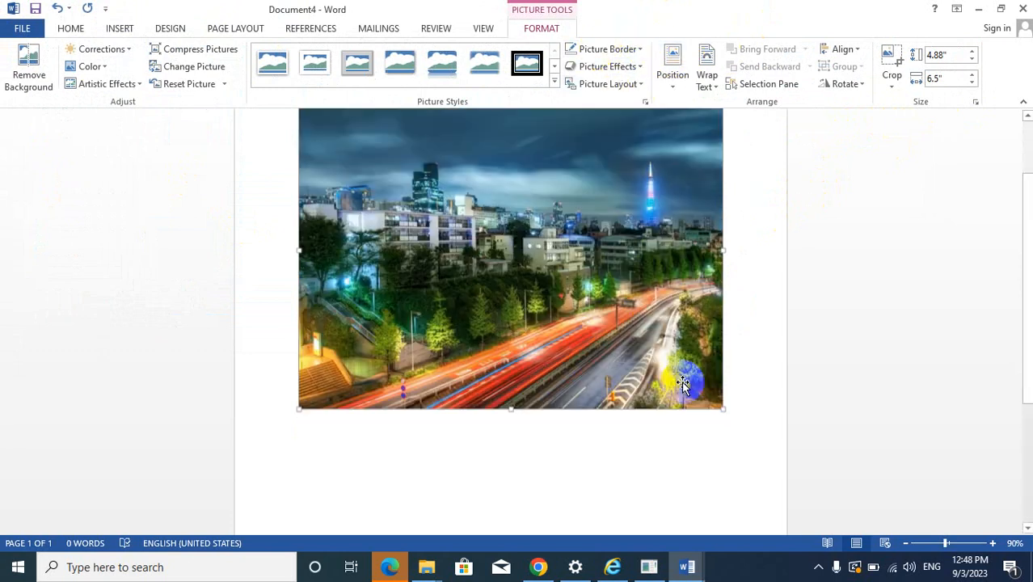
drag(721, 406, 348, 220)
scroll(372, 242, up, 2)
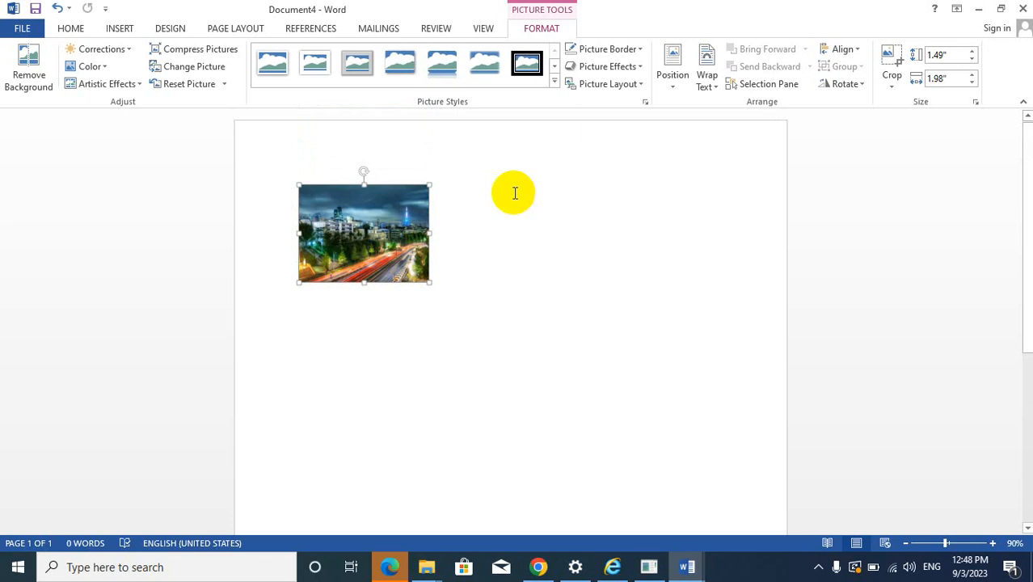
click(669, 93)
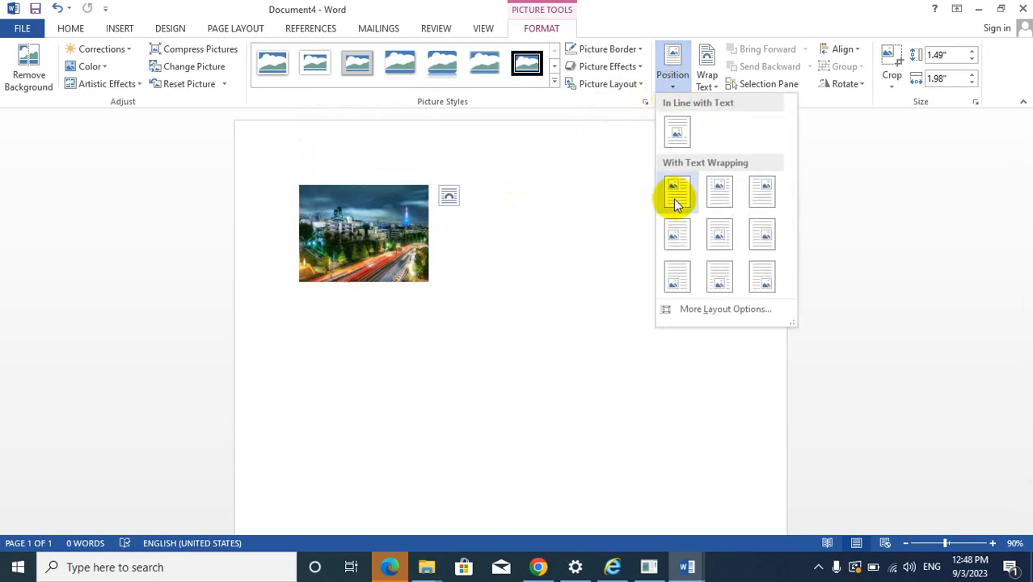
click(710, 199)
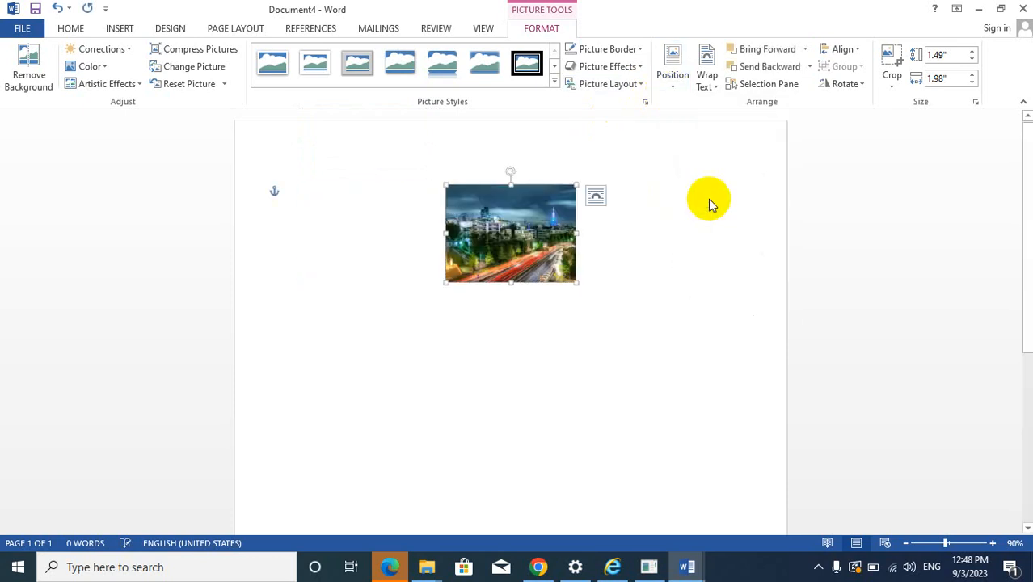
click(684, 83)
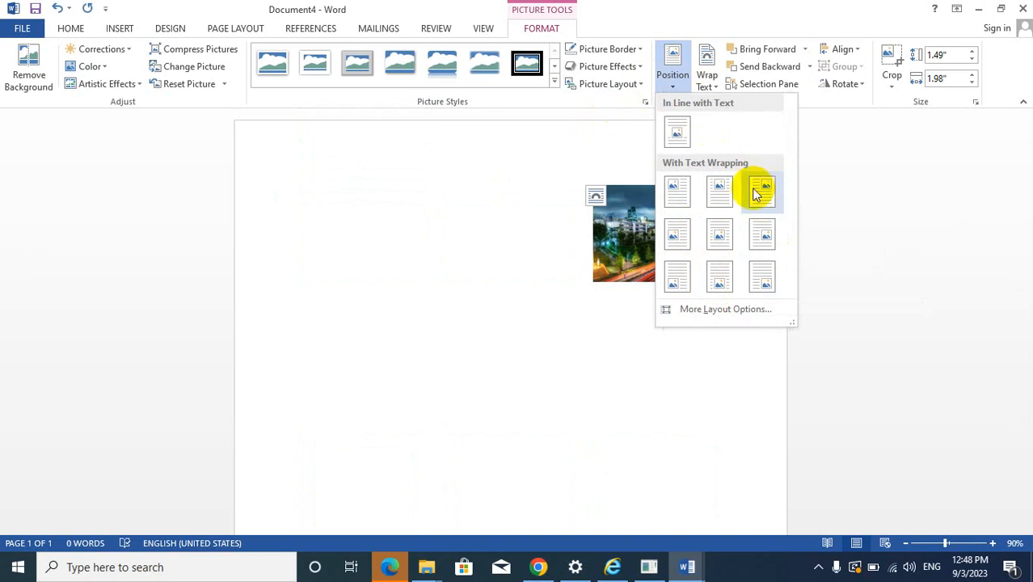
click(717, 191)
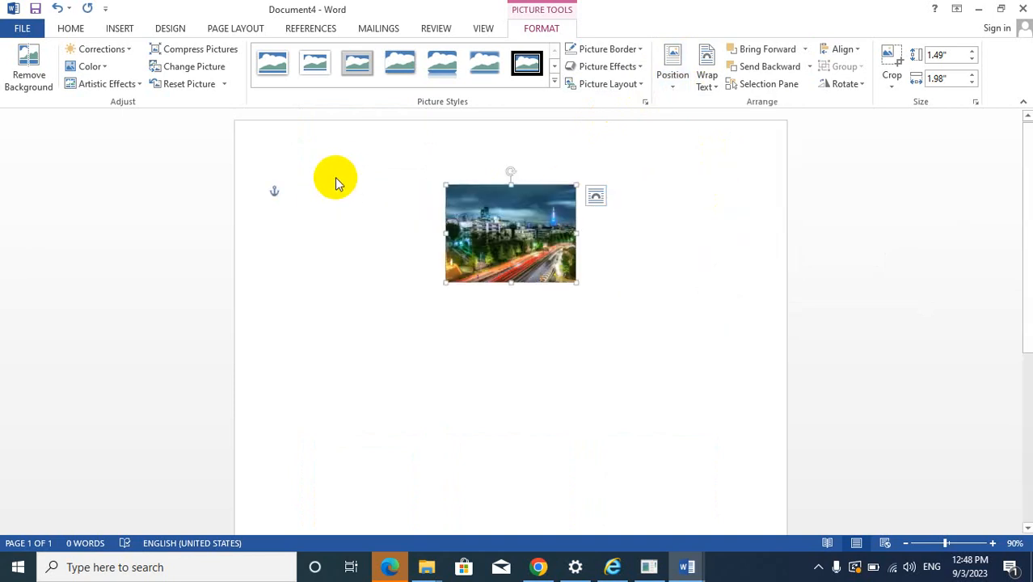
- Fill the document with sample paragraphs around the picture using =RAND()
click(302, 182)
text(R)
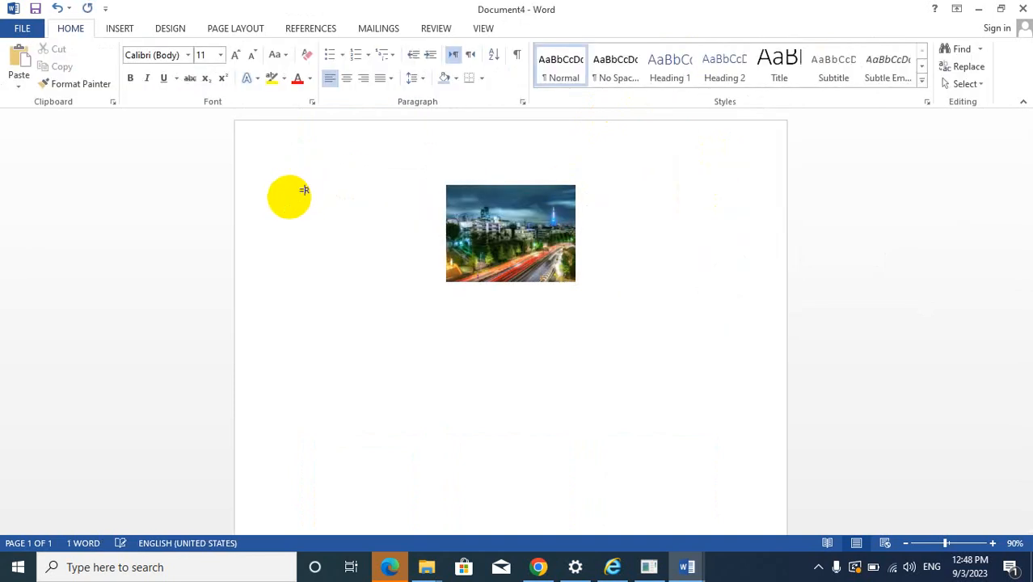
text(RAND())
key(Return)
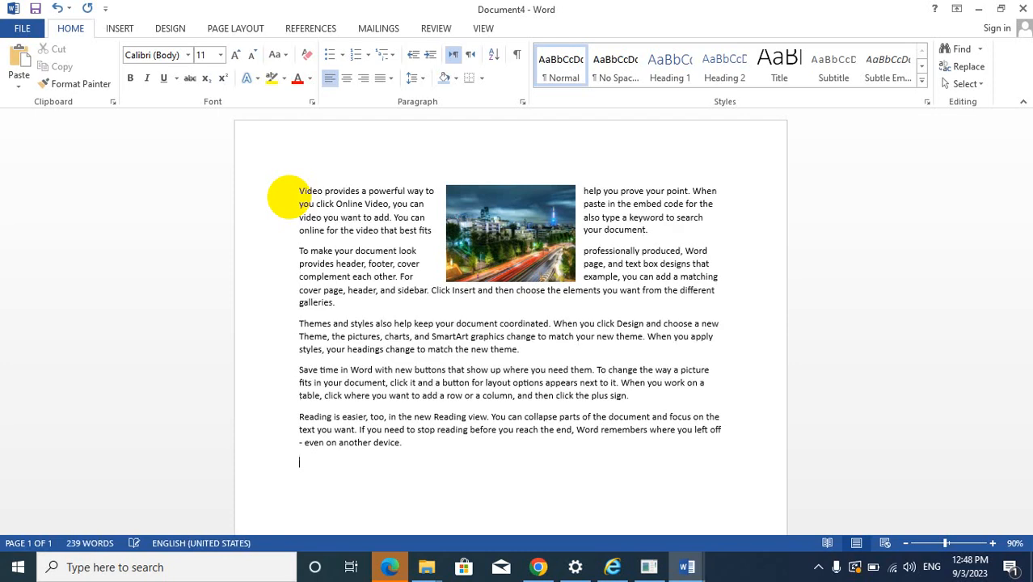
- Move the picture down into the paragraphs, enlarge it to about 2.92" by 3.89", and center it horizontally on the page
drag(463, 236, 426, 285)
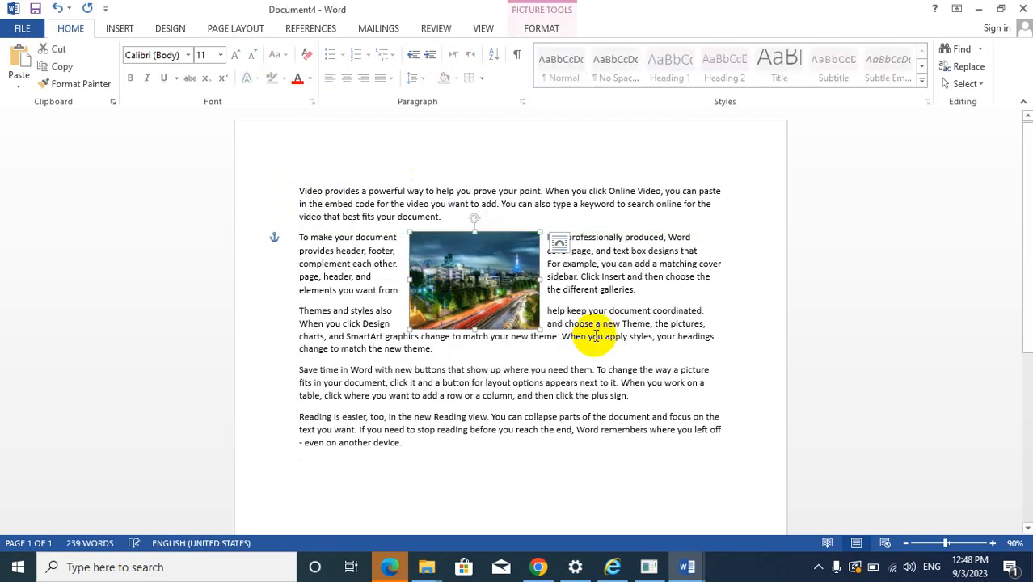
drag(537, 328, 663, 424)
drag(562, 350, 531, 359)
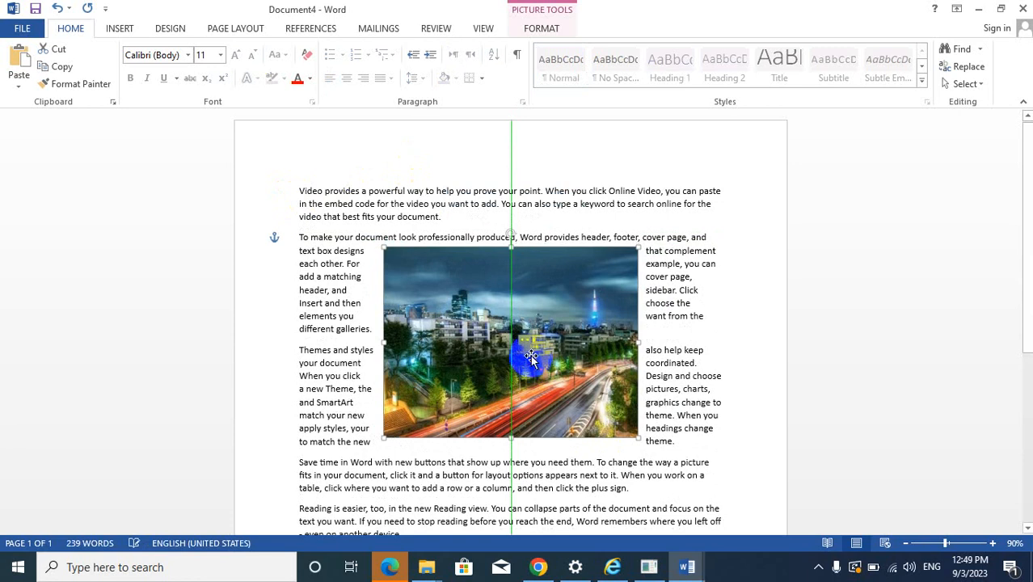
- Try the Square, Through, and Top and Bottom text wrapping options on the picture
click(542, 29)
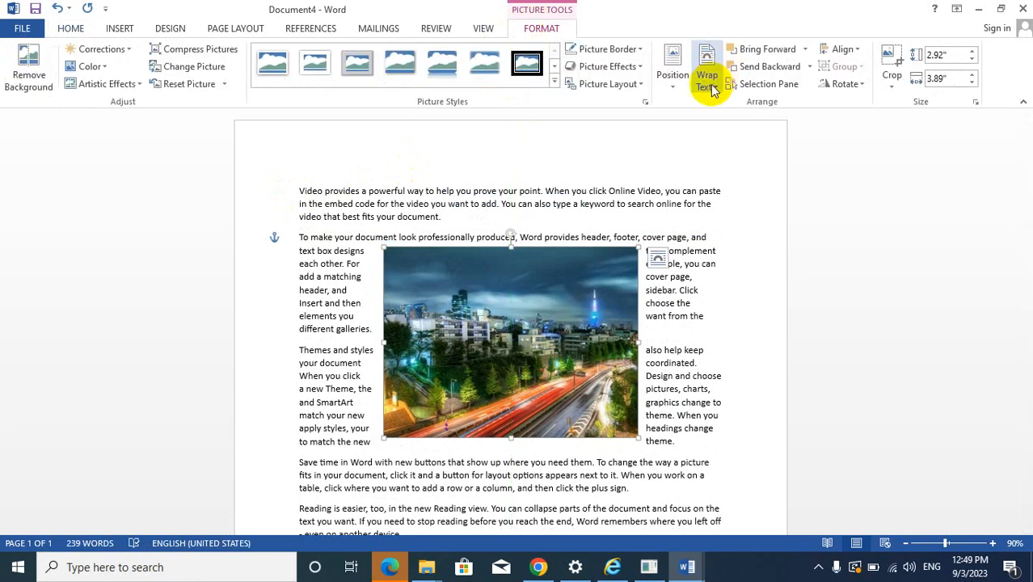
click(711, 84)
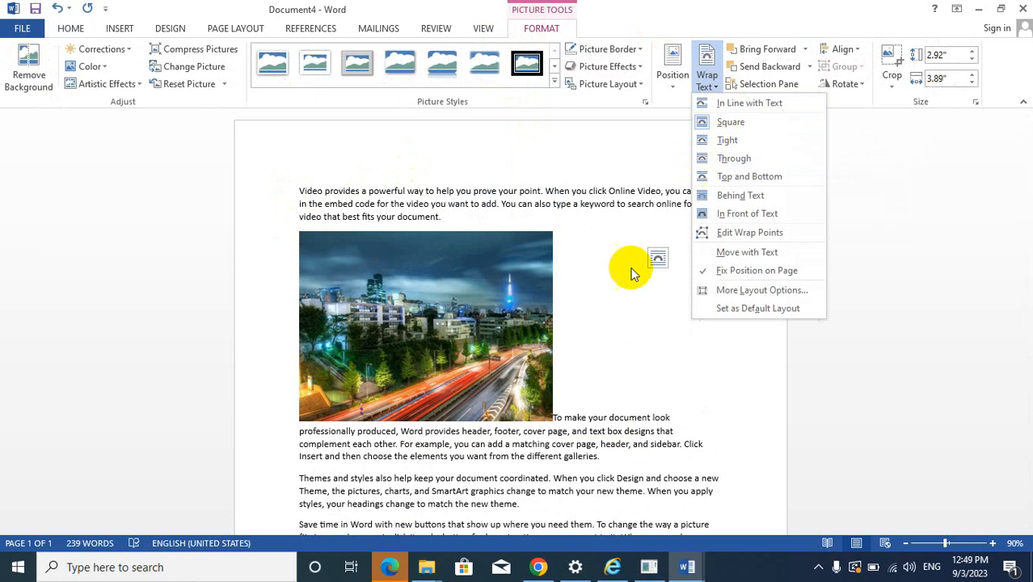
click(737, 121)
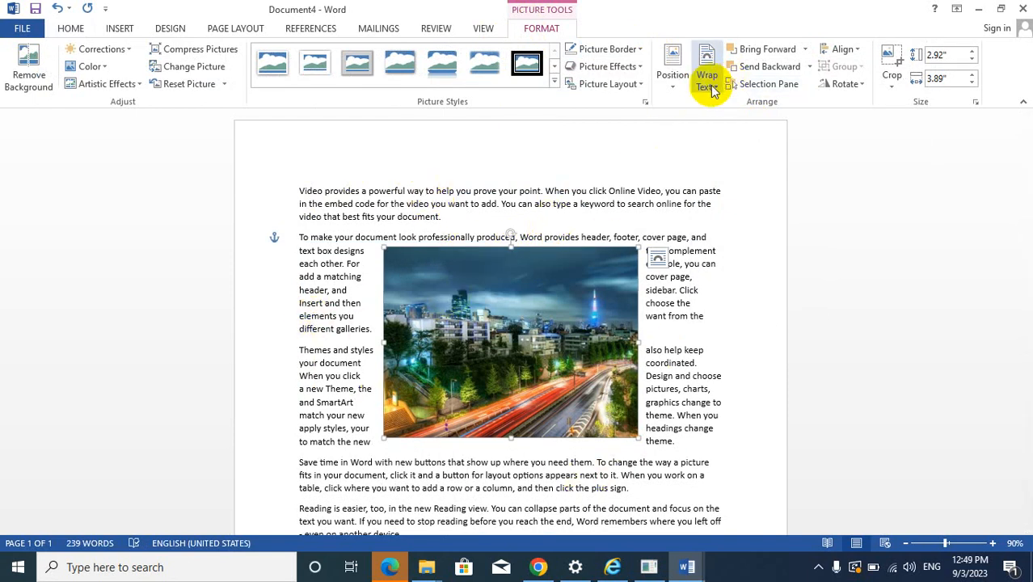
click(711, 91)
click(730, 157)
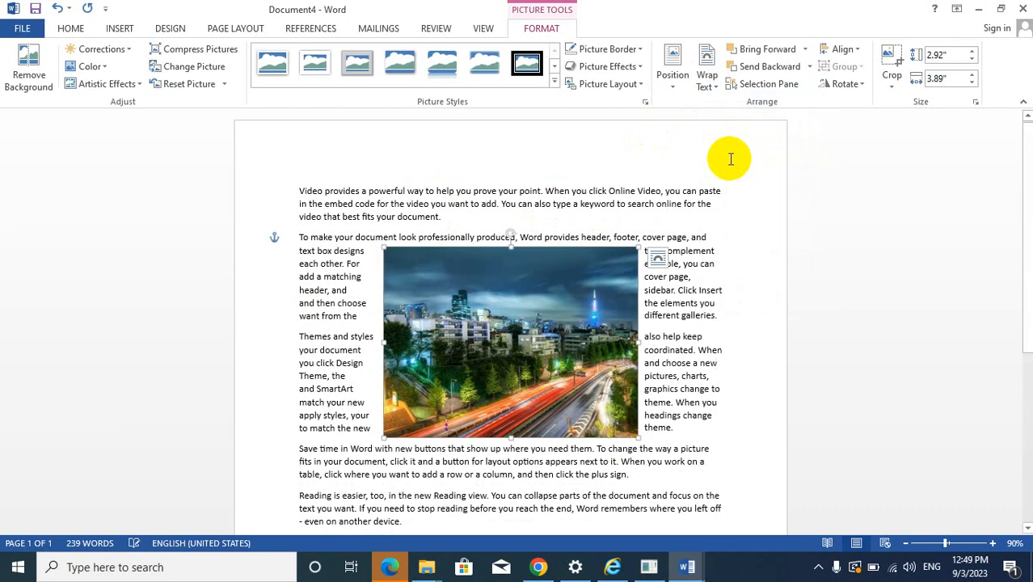
click(706, 79)
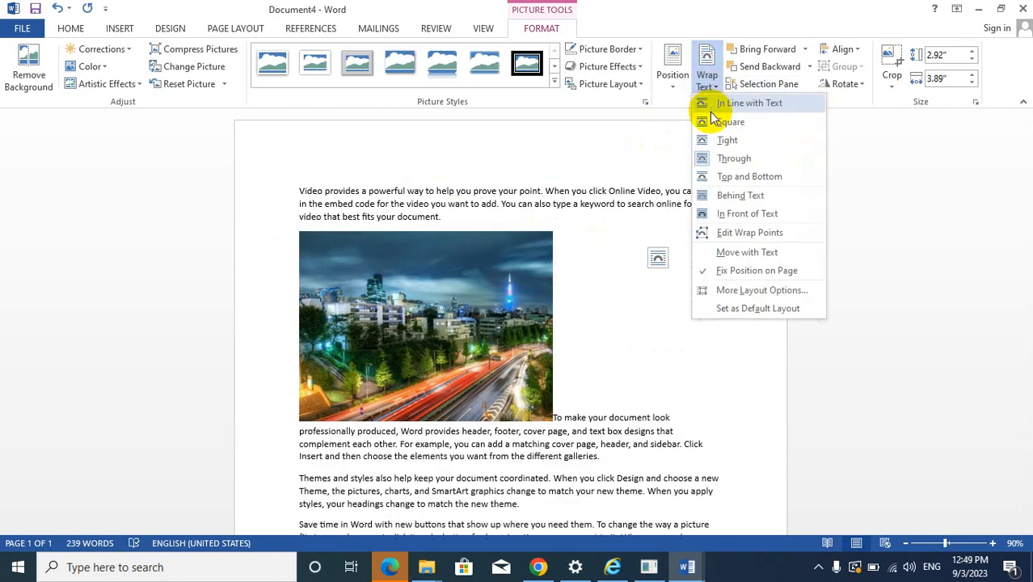
click(722, 180)
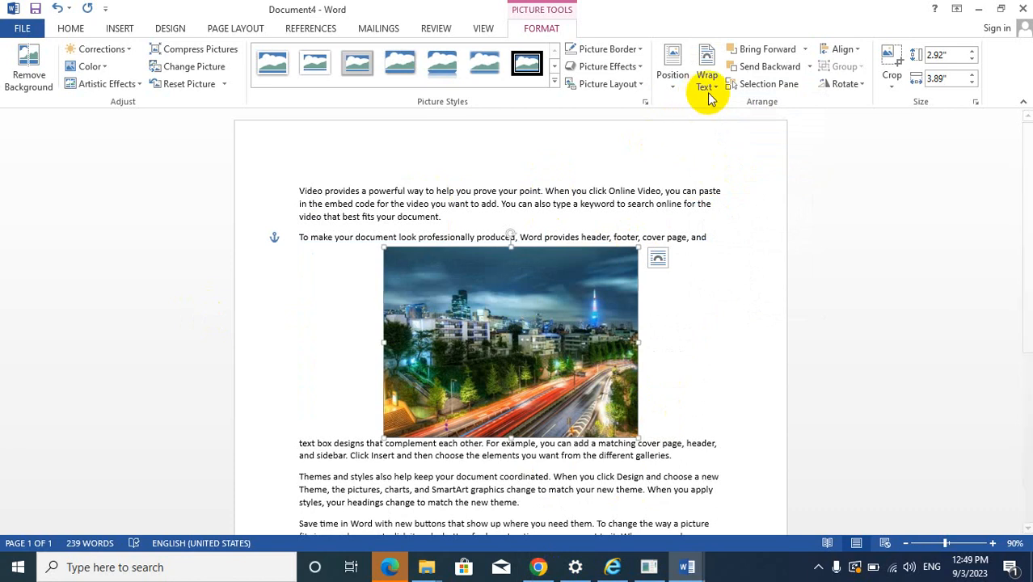
- Edit the picture's wrap points, moving the upper-right point slightly inward and pulling the middle of the left edge out into the text
click(707, 79)
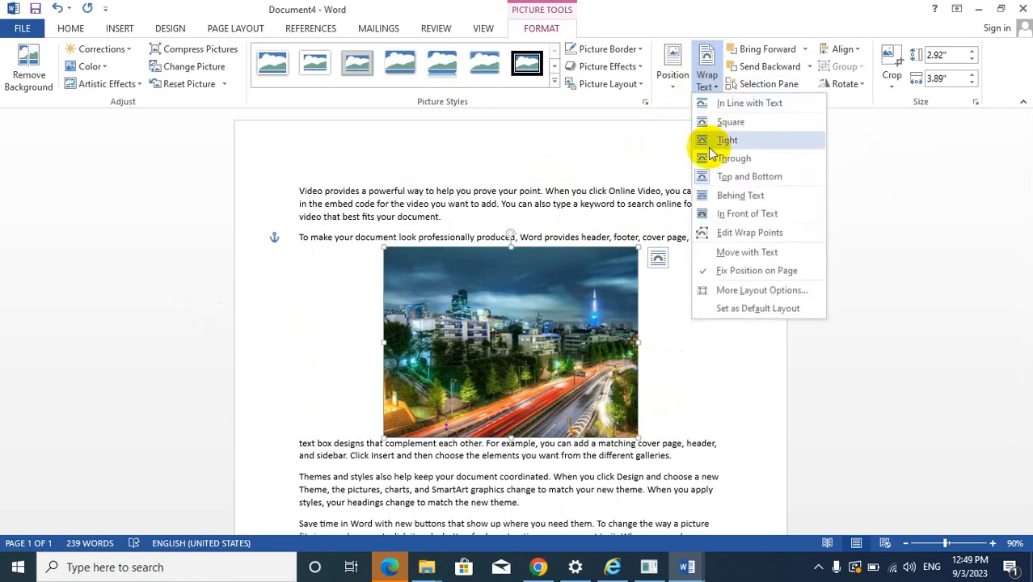
click(721, 232)
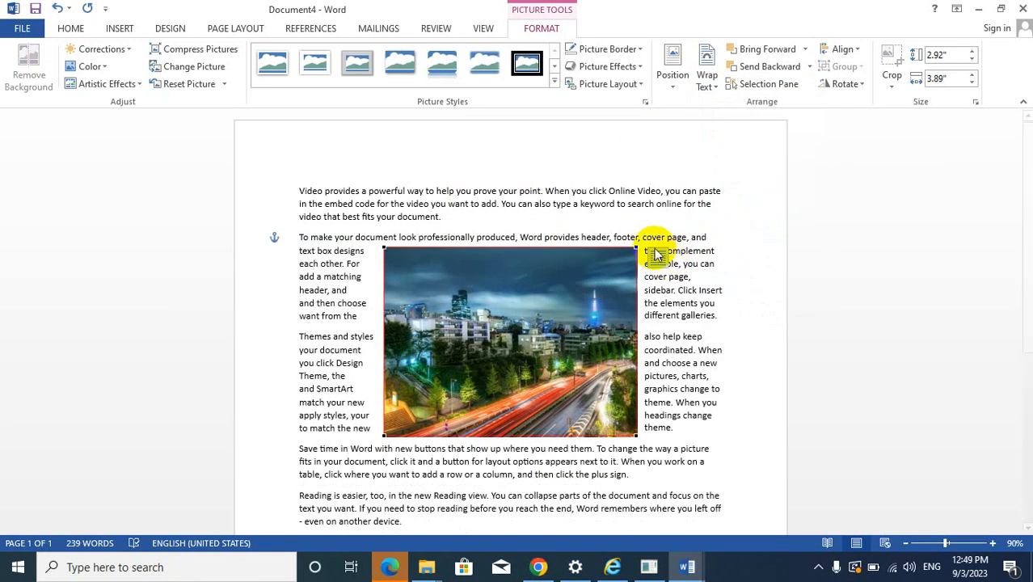
mouse_move(635, 249)
mouse_down()
mouse_move(698, 219)
mouse_move(625, 266)
mouse_up()
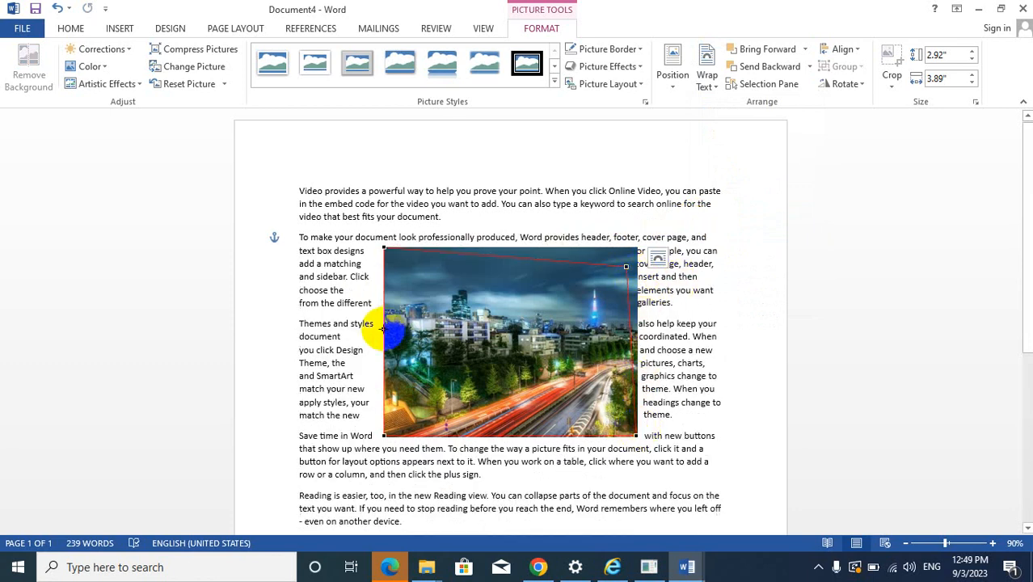
drag(384, 329, 332, 330)
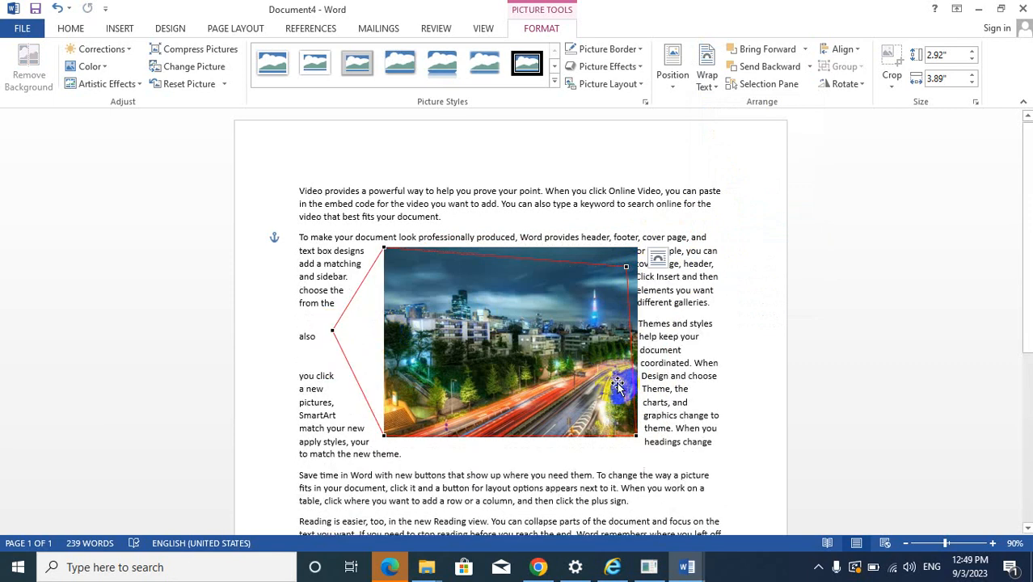
click(683, 375)
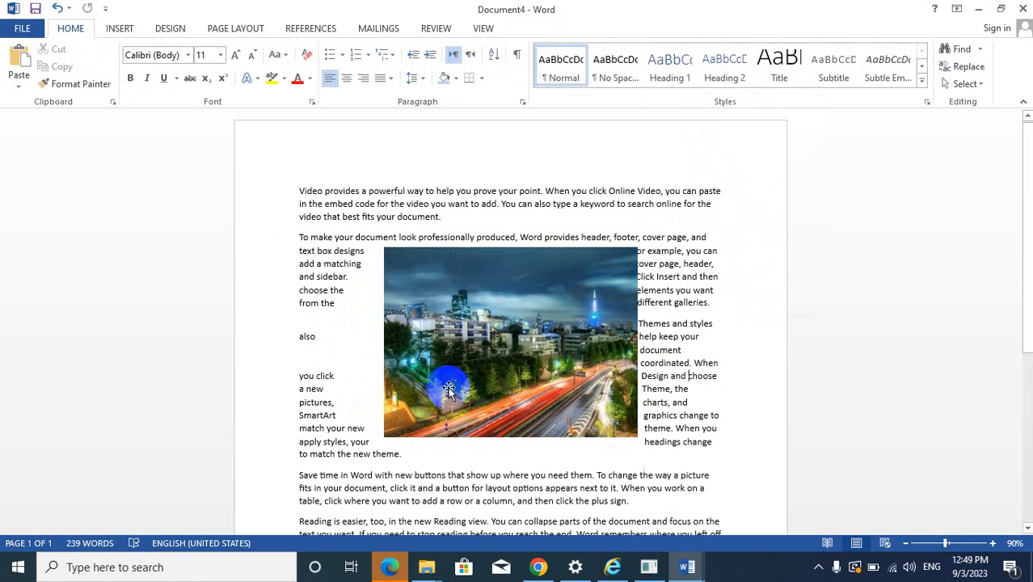
- Hide the picture and show it again with the Selection Pane, and close the pane
click(505, 374)
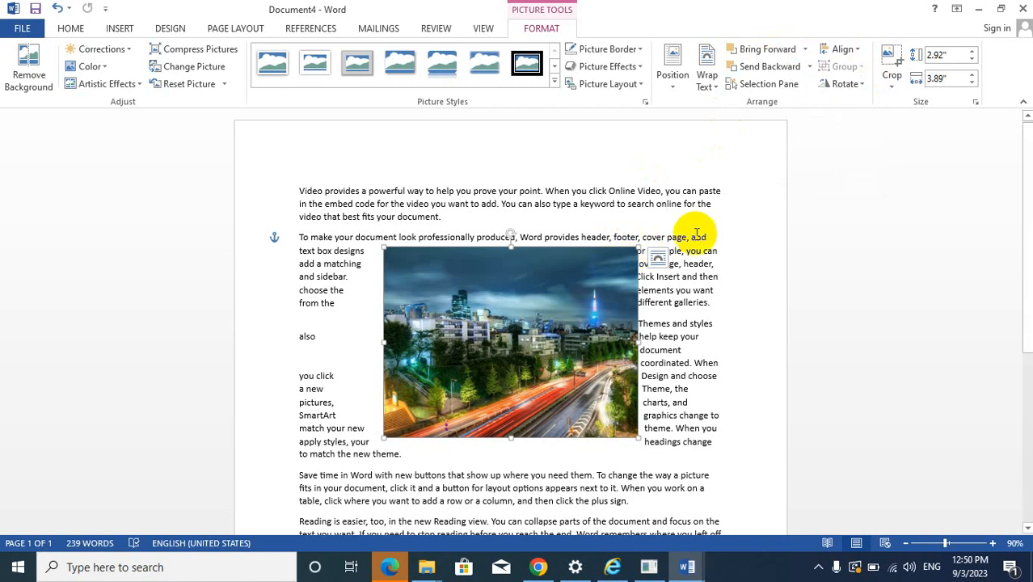
click(764, 84)
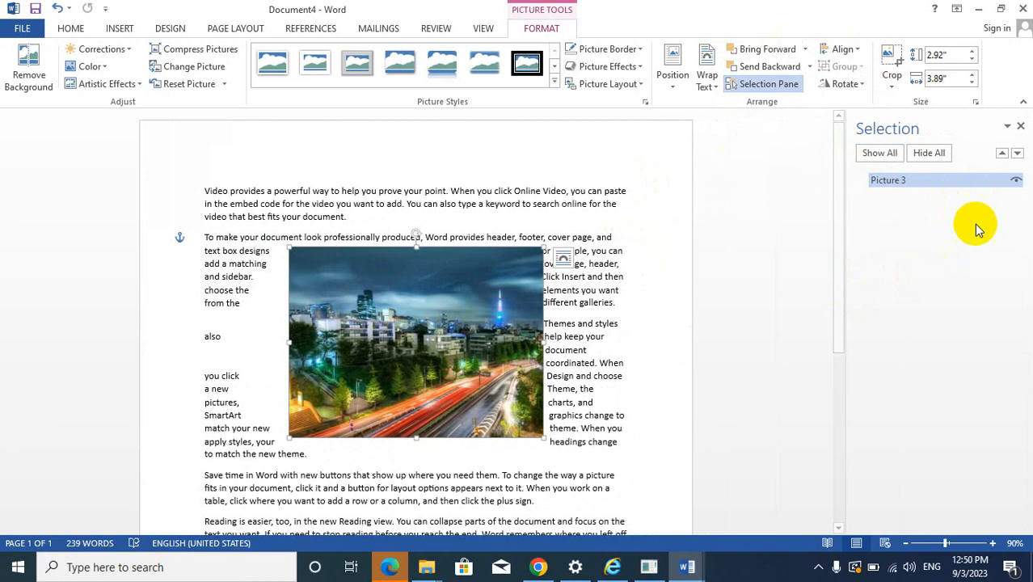
click(1016, 181)
click(1016, 181)
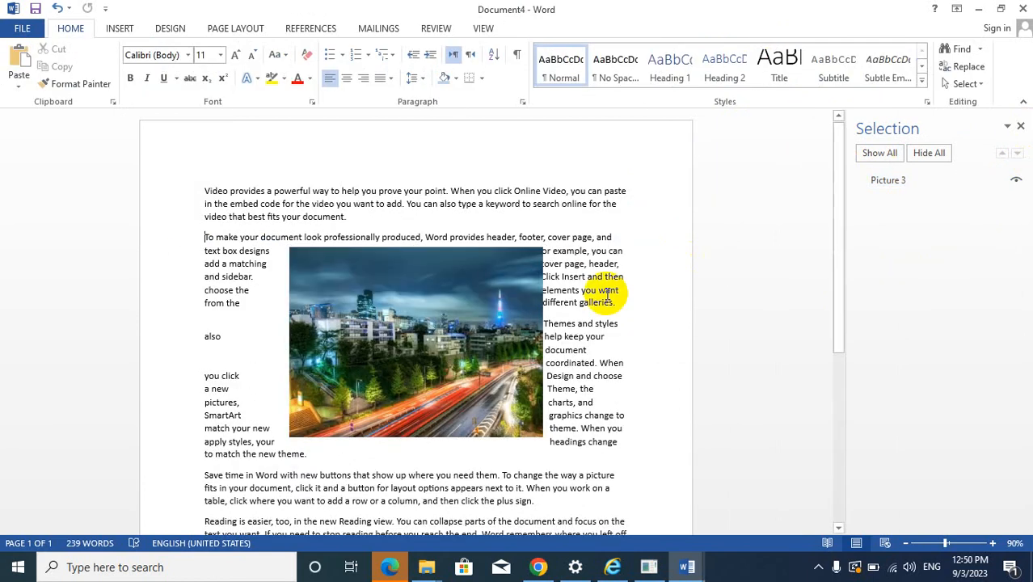
click(519, 311)
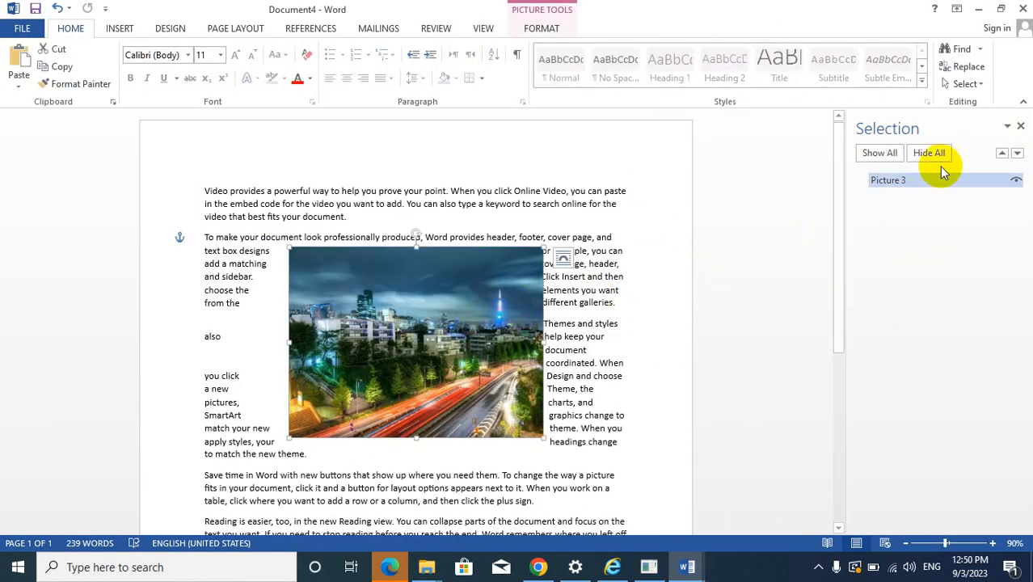
click(1019, 128)
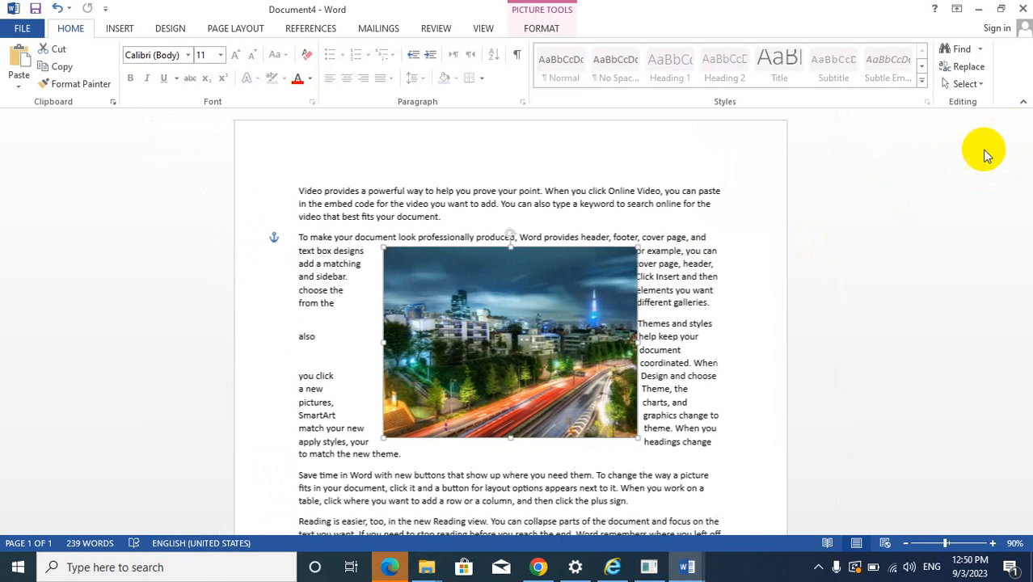
- Look at the picture's alignment options without applying one, and move the picture slightly up and to the left within the text
click(548, 32)
click(861, 50)
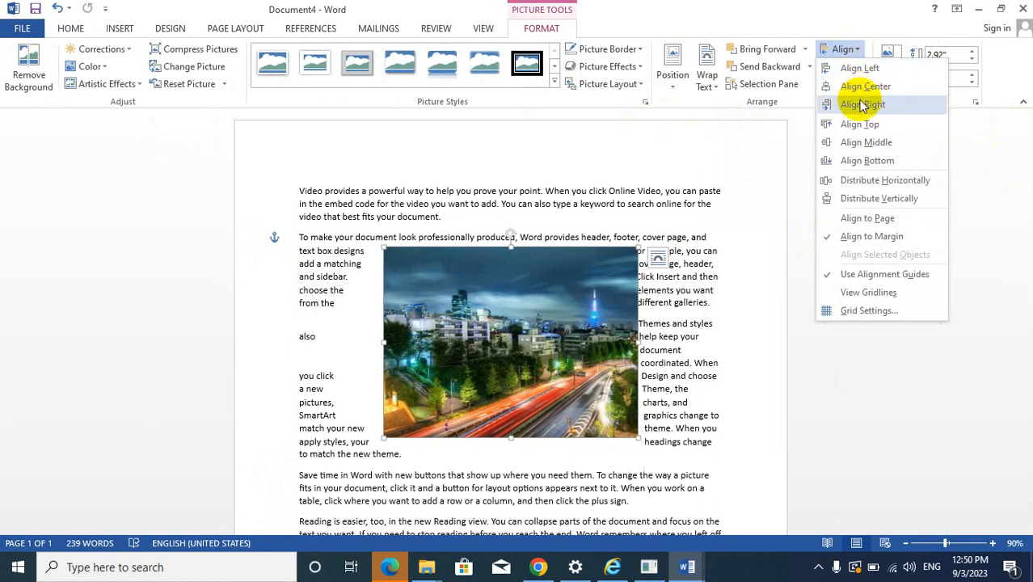
click(471, 293)
mouse_move(510, 311)
mouse_down()
mouse_move(486, 209)
mouse_move(584, 209)
mouse_move(395, 316)
mouse_move(565, 269)
mouse_move(522, 321)
mouse_move(497, 291)
mouse_move(501, 319)
mouse_up()
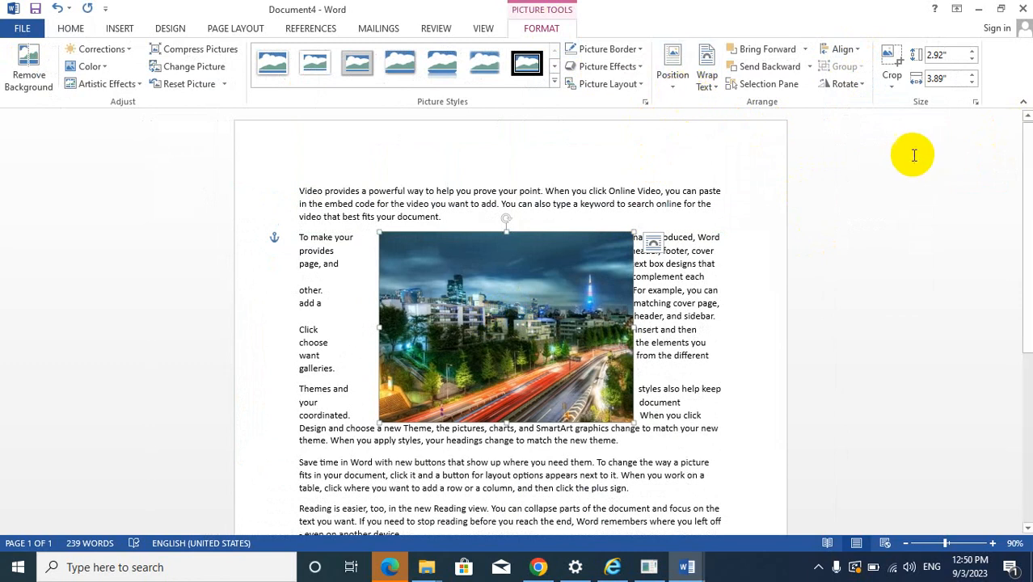
- Try to flip the picture horizontally and to rotate it freehand
click(861, 83)
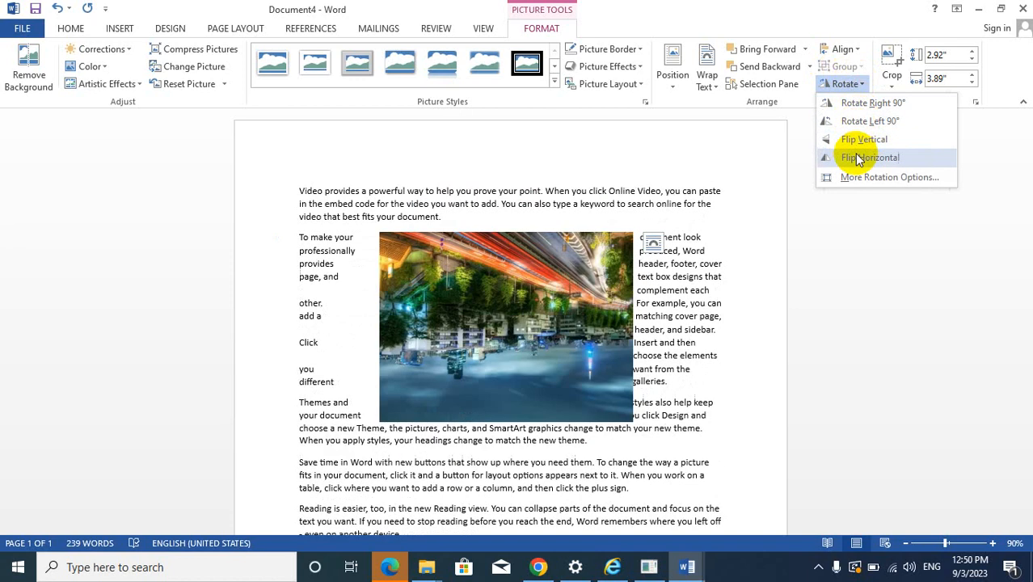
click(865, 158)
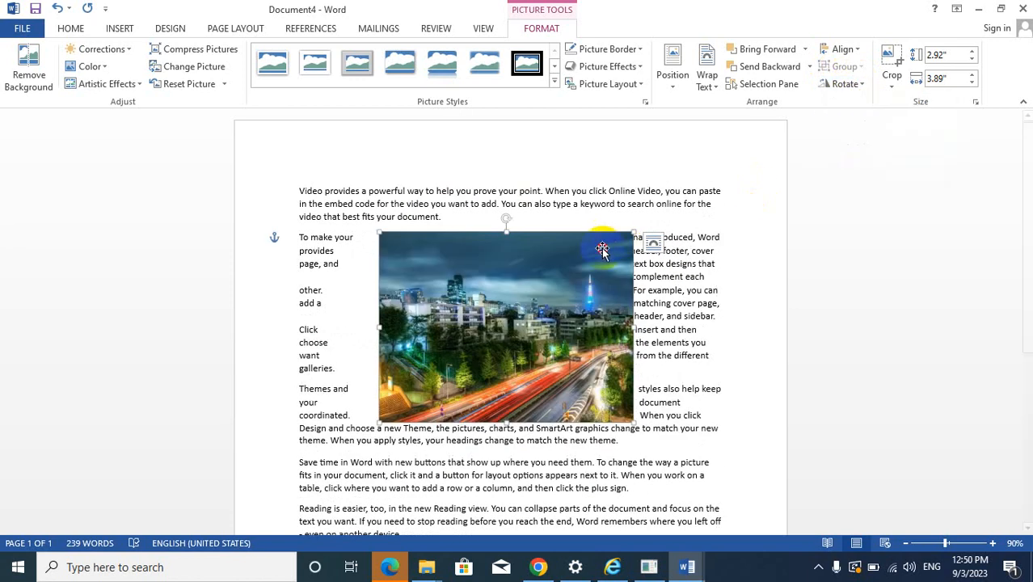
drag(507, 218, 496, 192)
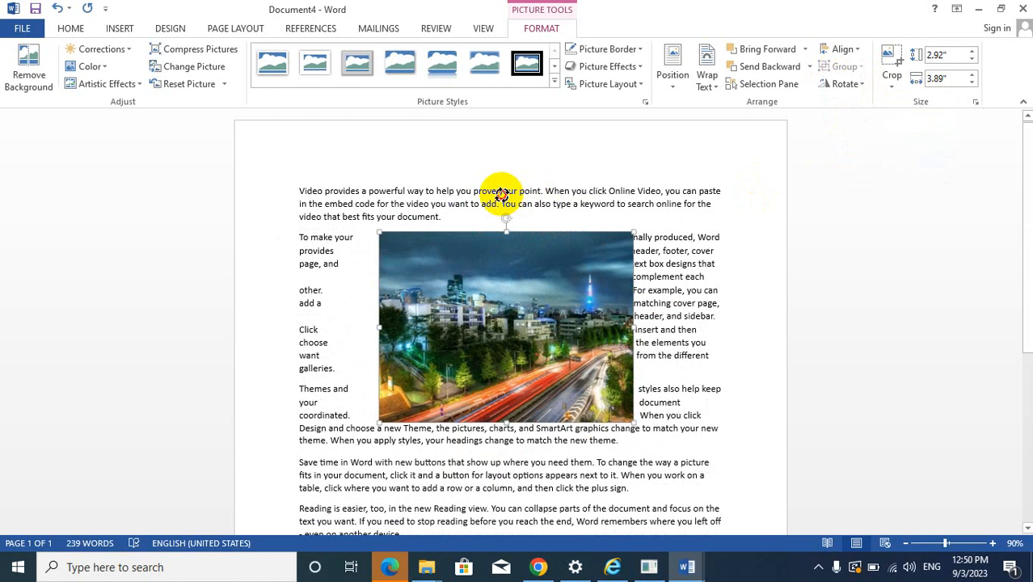
- Narrow the picture to about 3.72" wide, leaving its height as it is
mouse_move(631, 330)
mouse_down()
mouse_move(773, 323)
mouse_move(557, 322)
mouse_move(623, 323)
mouse_up()
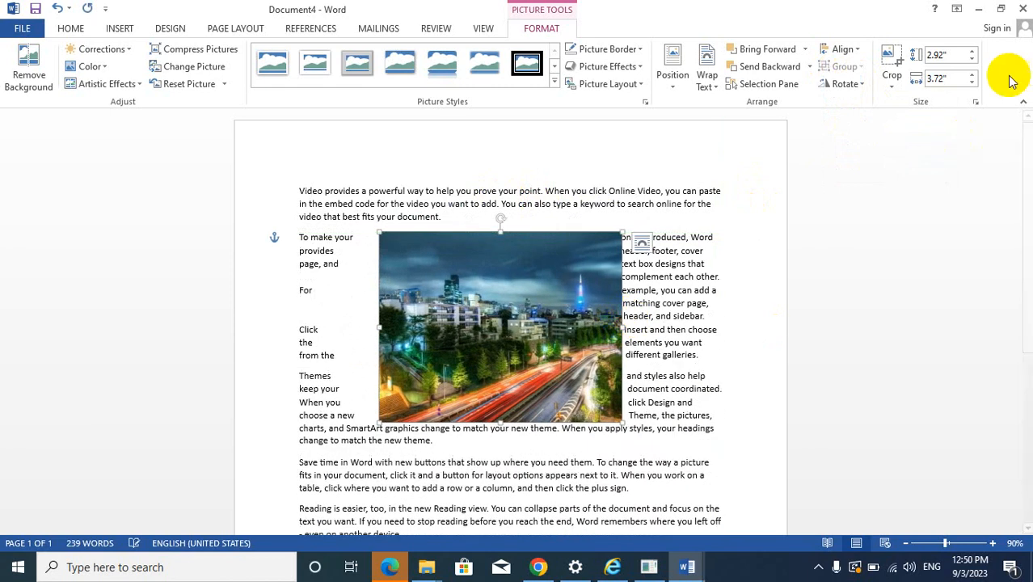
- Set the picture's height to 2", keeping its proportions, and keep the picture selected
click(949, 78)
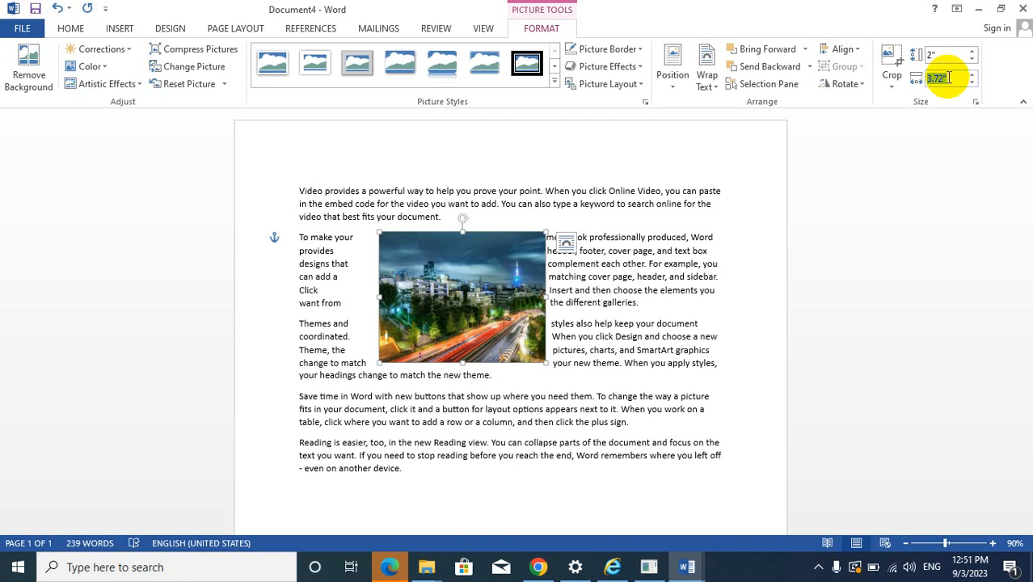
click(572, 199)
click(490, 325)
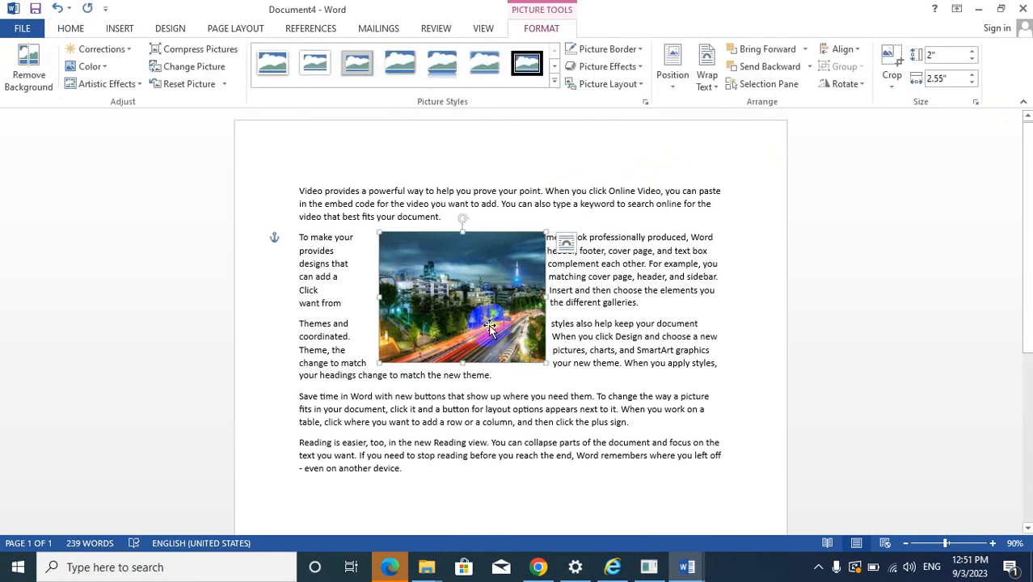
- Duplicate the resized picture six times to make a stack of identical copies
key(Down)
key(Right)
key(Down)
key(Right)
key(Down)
key(Right)
key(Down)
key(Right)
key(Down)
key(Right)
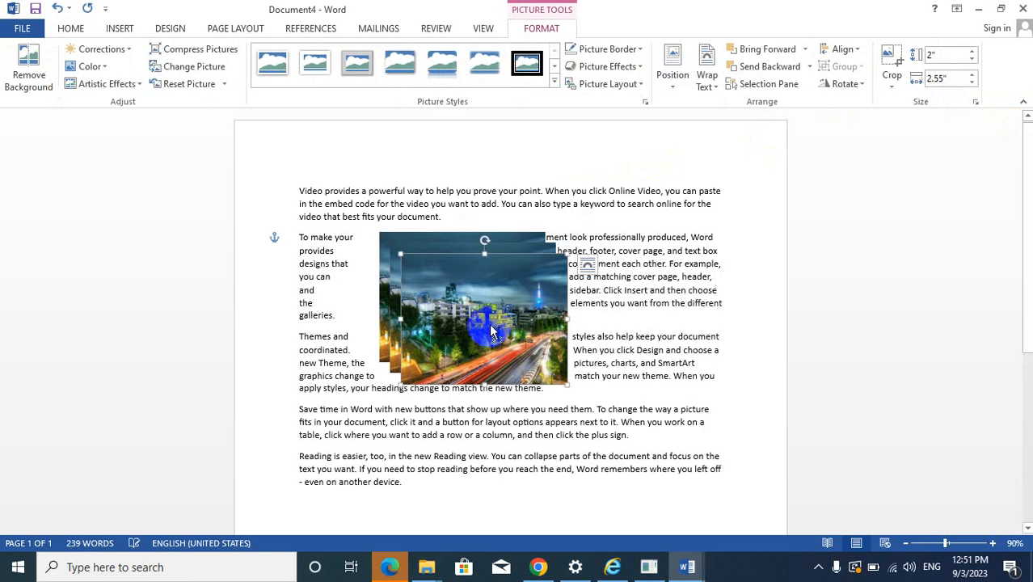
- Arrange six of the picture copies in two rows of three across the page around the last paragraph, leaving the original in place
drag(488, 324, 314, 340)
scroll(314, 340, down, 4)
scroll(314, 339, down, 3)
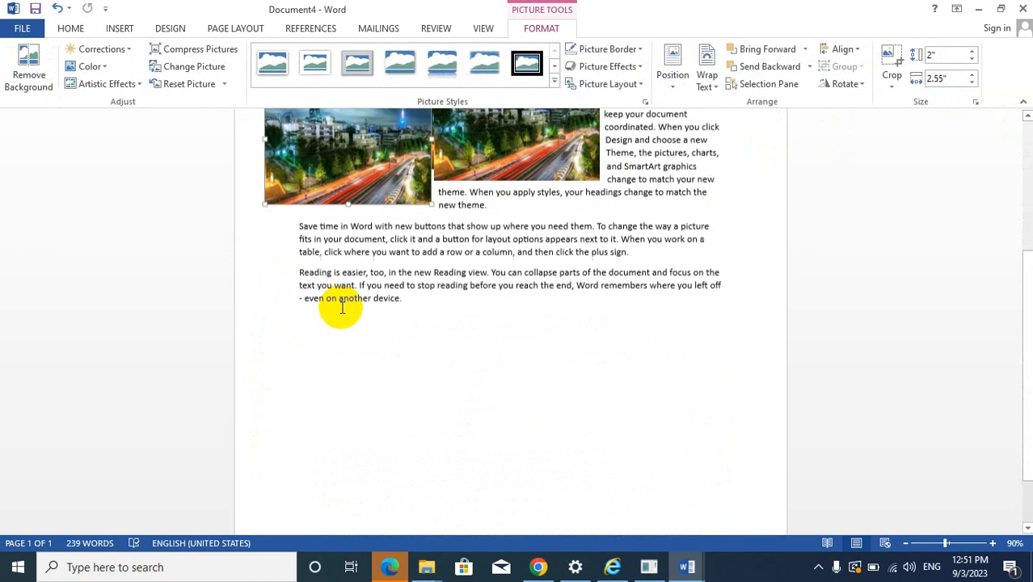
drag(318, 181, 687, 327)
drag(457, 172, 321, 480)
drag(443, 129, 463, 483)
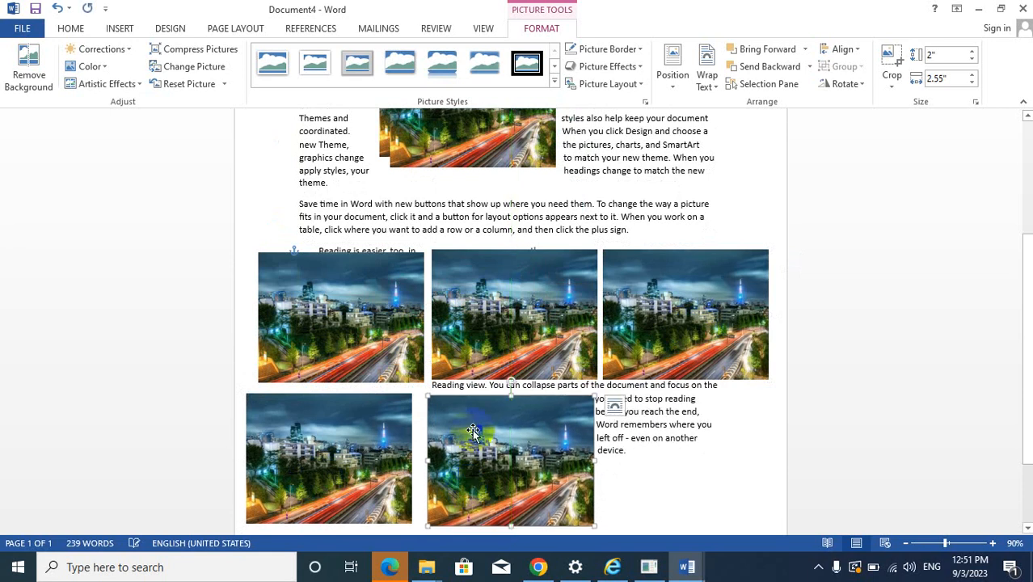
drag(488, 139, 705, 498)
scroll(634, 367, down, 3)
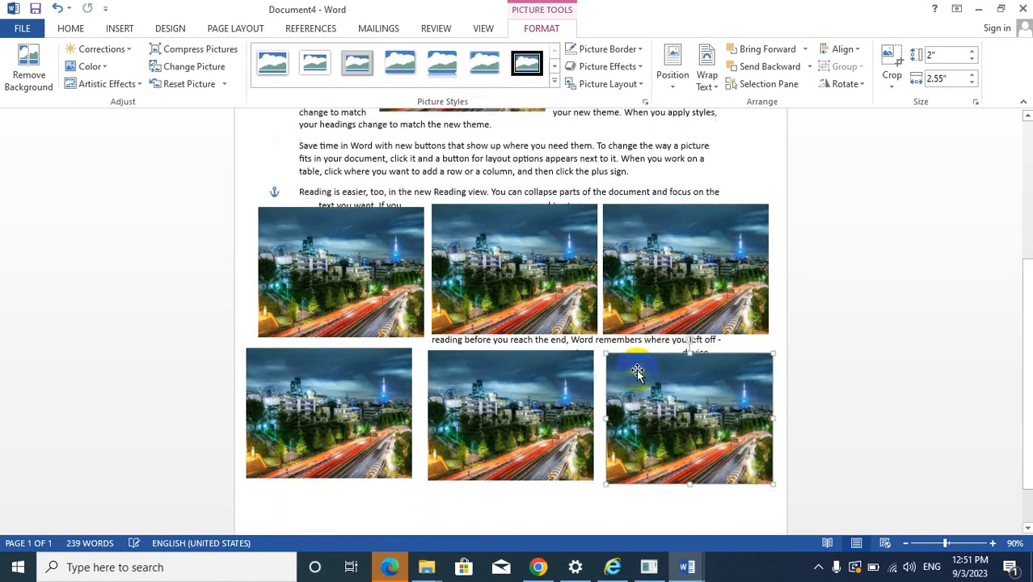
click(634, 361)
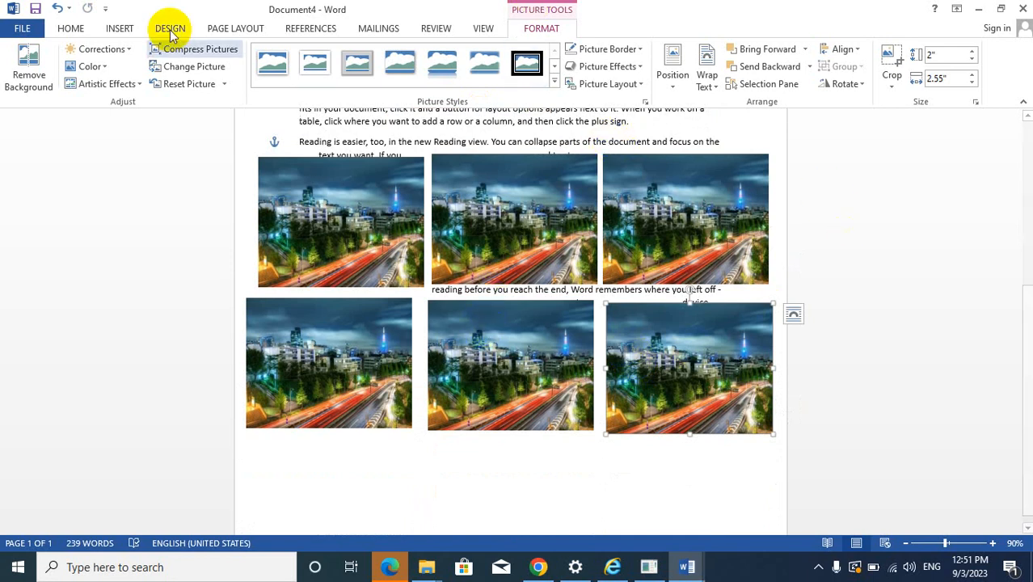
- Look at the online picture sources, Bing Image Search and OneDrive, and close the dialog without inserting anything
click(120, 29)
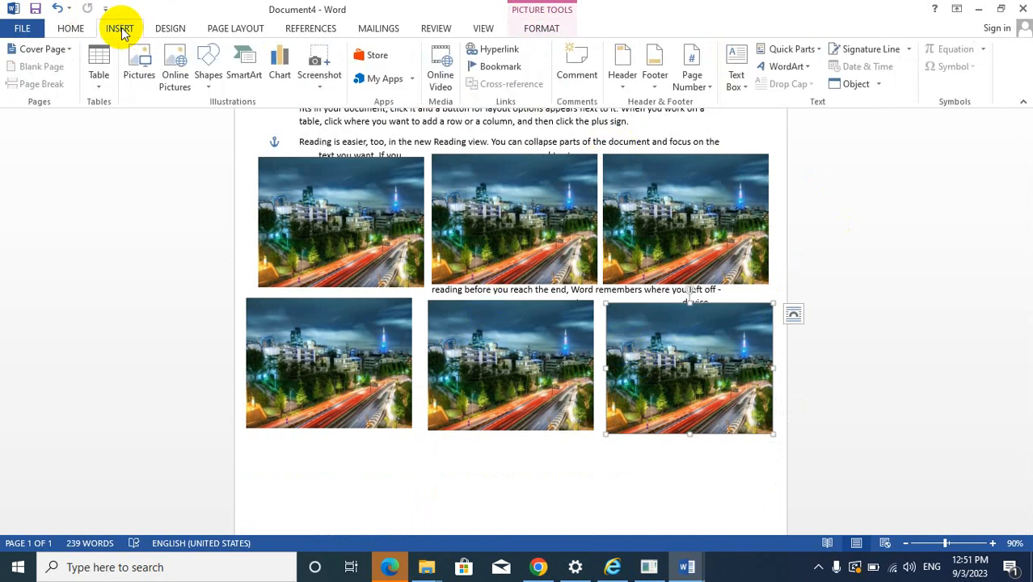
click(176, 81)
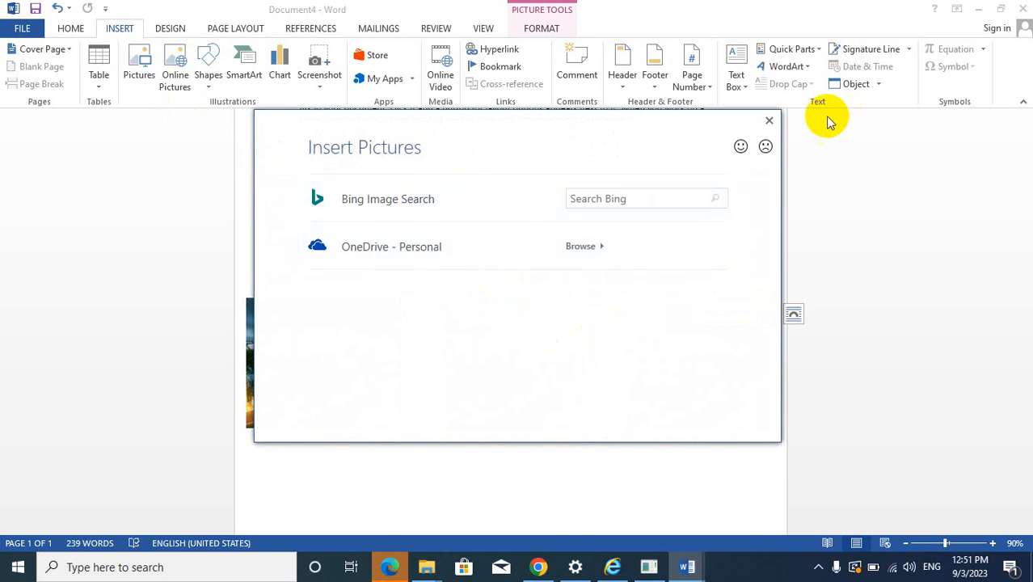
click(772, 121)
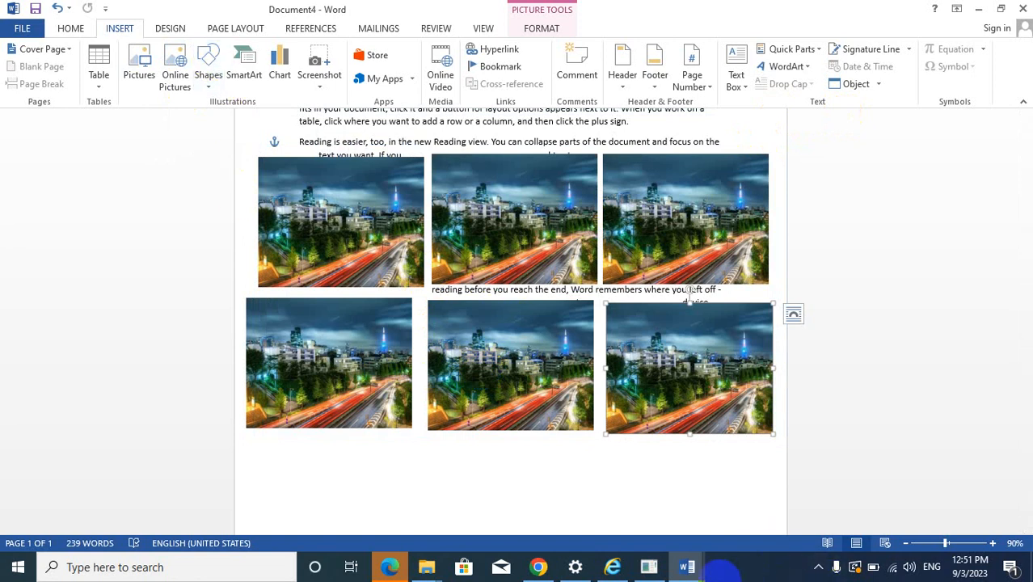
click(818, 568)
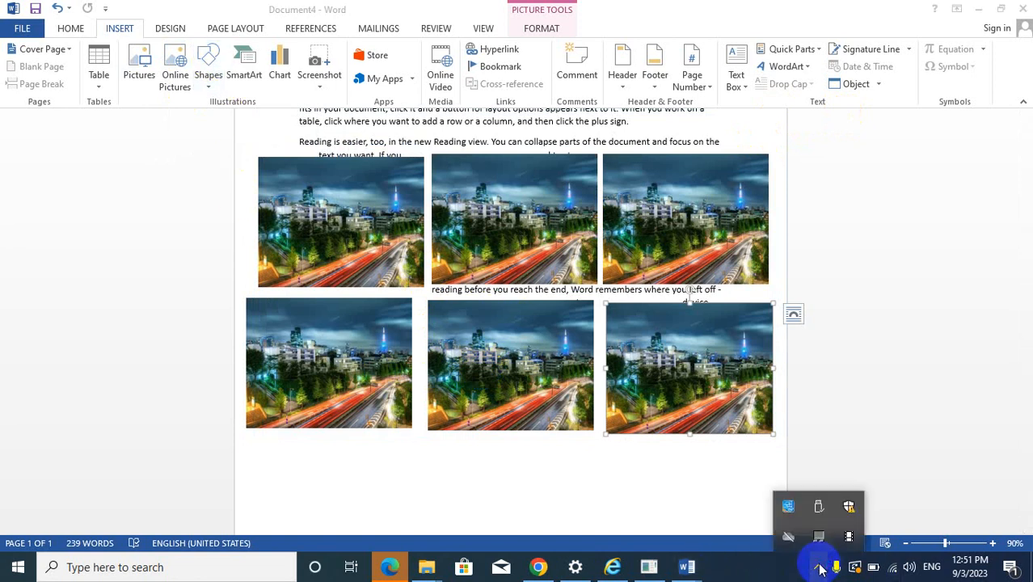